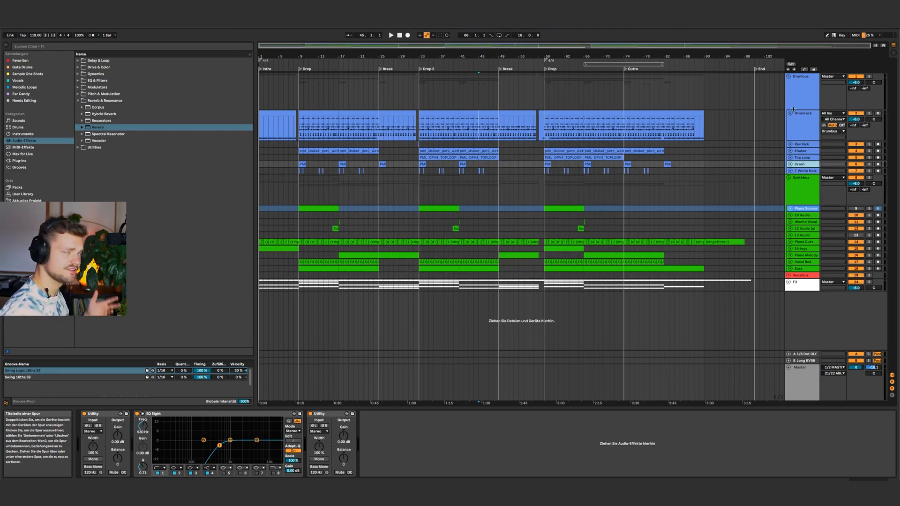
Rename the white noise track in the Drumbus group as Noise and fold it again.
{"action": "left_click", "coordinate": [799, 90]}
{"action": "left_click", "coordinate": [800, 171]}
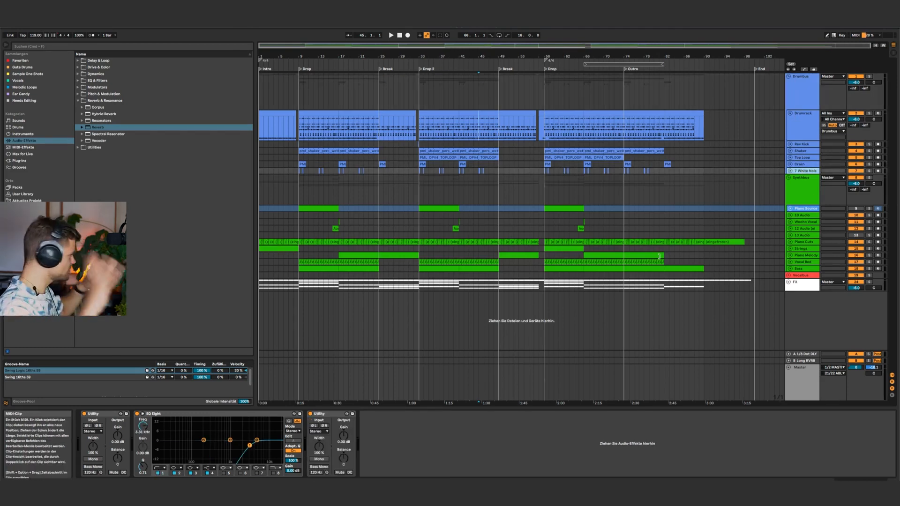
{"action": "left_click", "coordinate": [790, 172]}
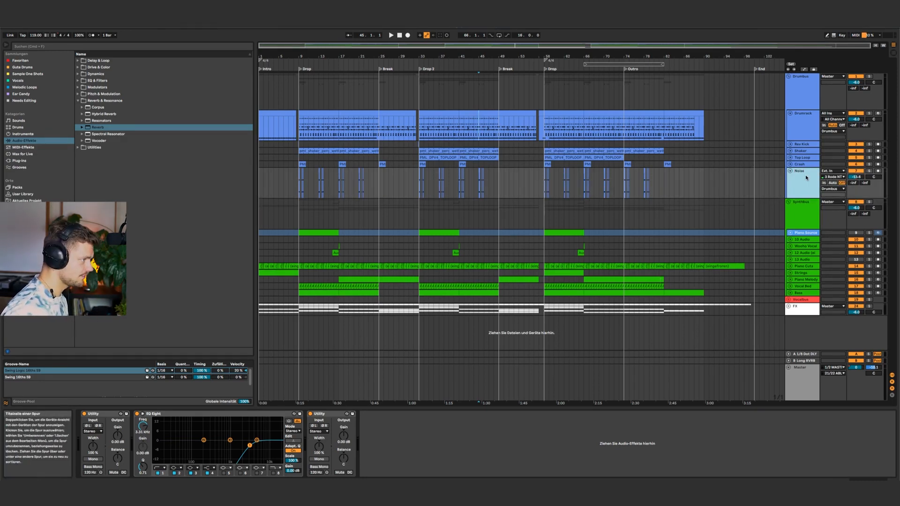
{"action": "left_click", "coordinate": [790, 171]}
{"action": "left_click", "coordinate": [788, 92]}
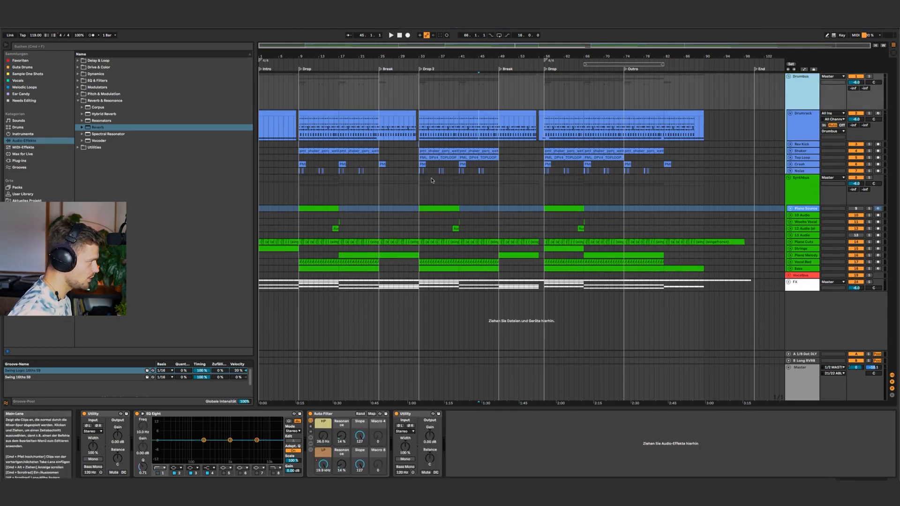
Unfold the deactivated Piano Source track and examine its MIDI clips and device chain.
{"action": "left_click", "coordinate": [754, 209]}
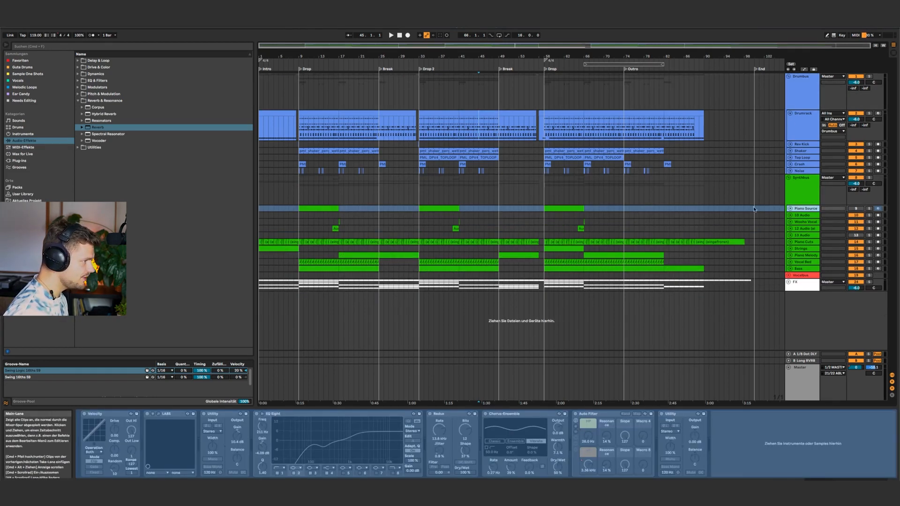
{"action": "left_click", "coordinate": [790, 208]}
{"action": "left_click", "coordinate": [576, 208]}
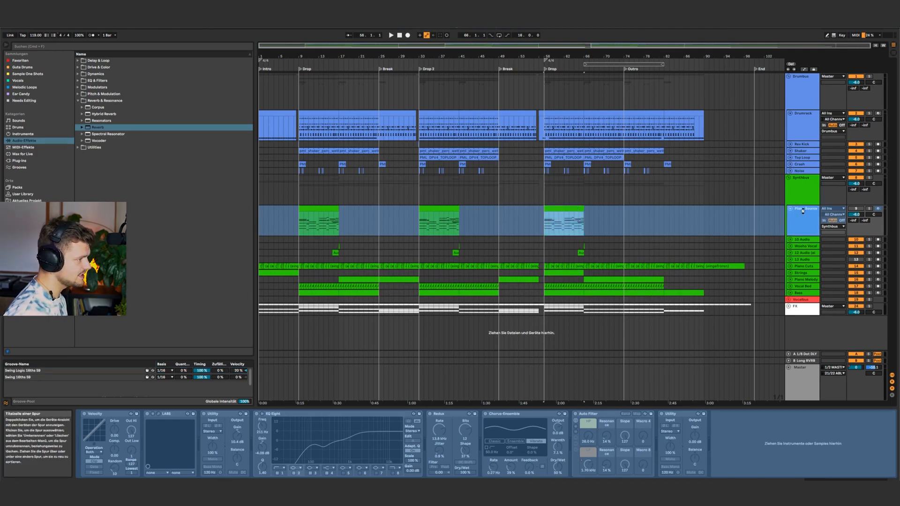
{"action": "left_click", "coordinate": [802, 228]}
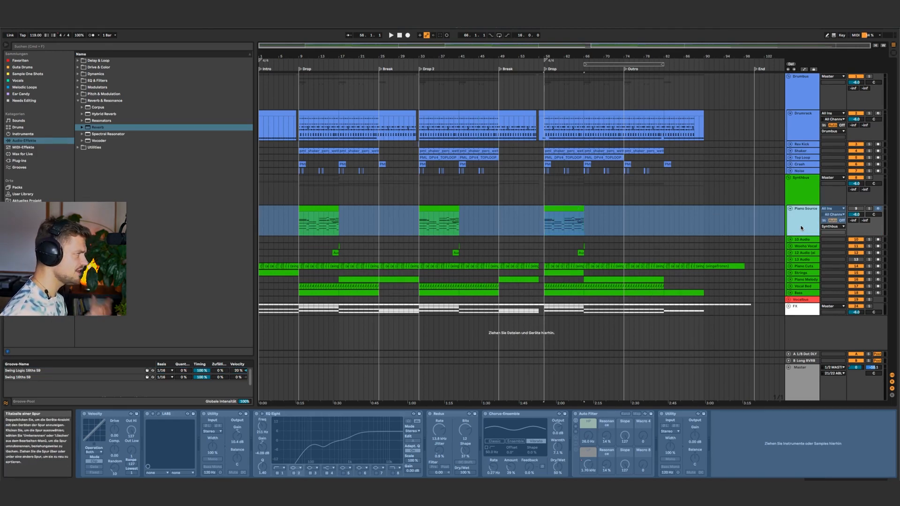
Show the current project's files and save the Live Set as a new version named PML Lofi House Recording v2.
{"action": "left_click", "coordinate": [14, 201]}
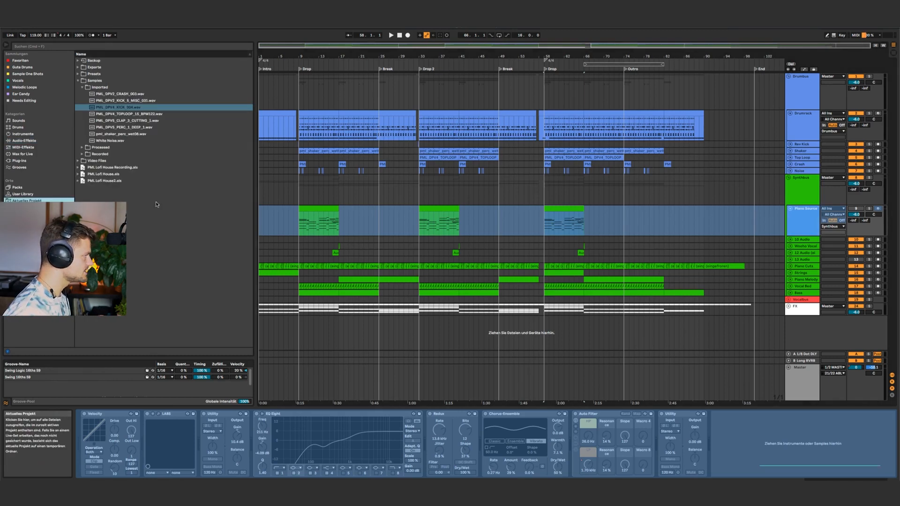
{"action": "left_click", "coordinate": [77, 81]}
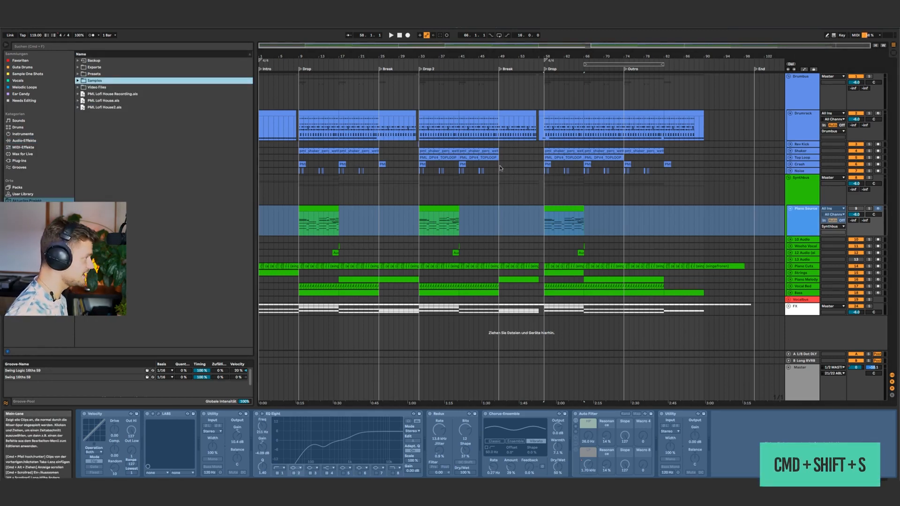
{"action": "key", "text": "super+shift+s"}
{"action": "type", "text": "v"}
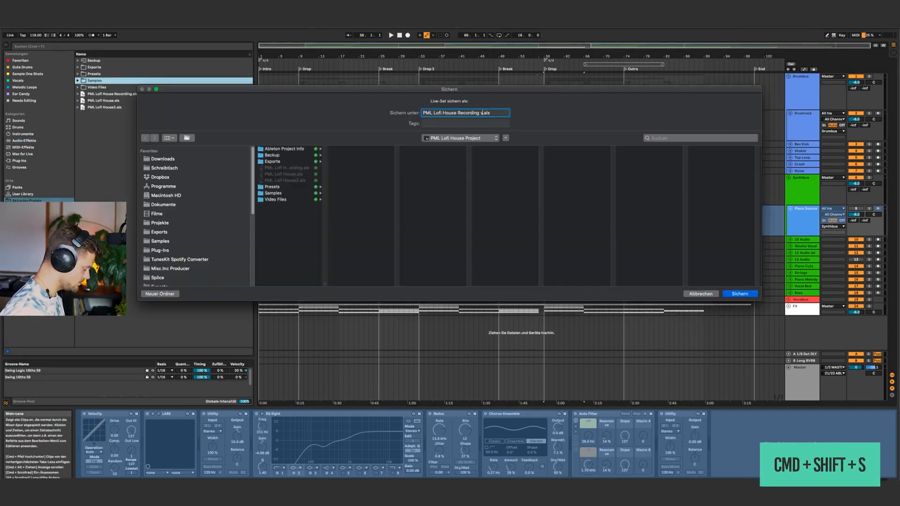
{"action": "type", "text": "2"}
{"action": "key", "text": "Return"}
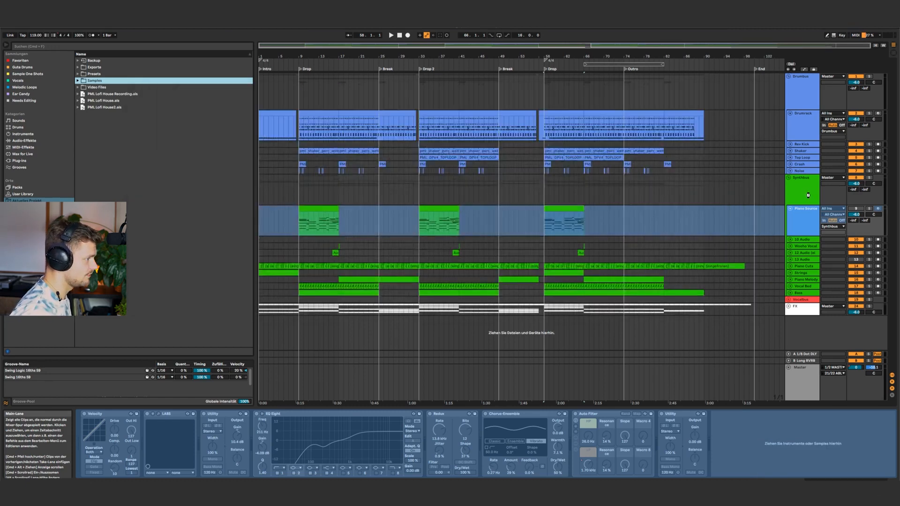
Delete the Piano Source track and look up its copy in the Synthbus group of PML Lofi House Recording.als.
{"action": "left_click", "coordinate": [803, 214]}
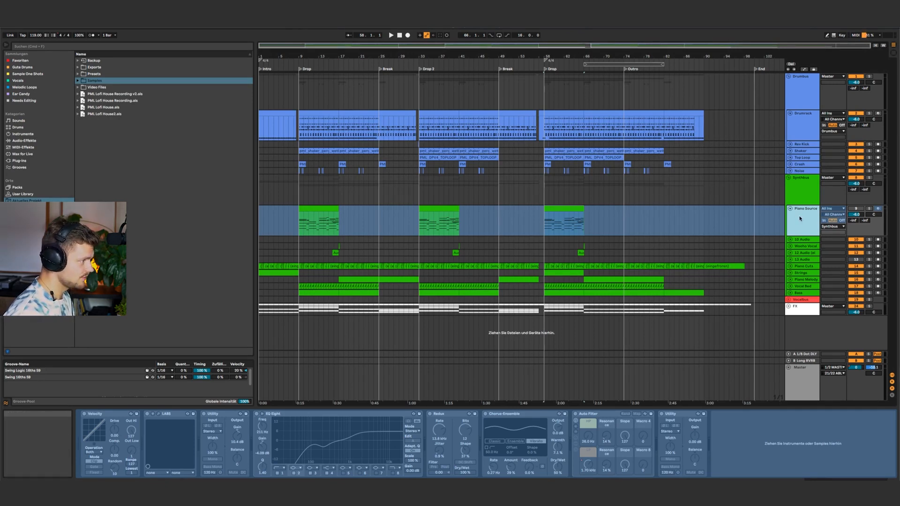
{"action": "key", "text": "Delete"}
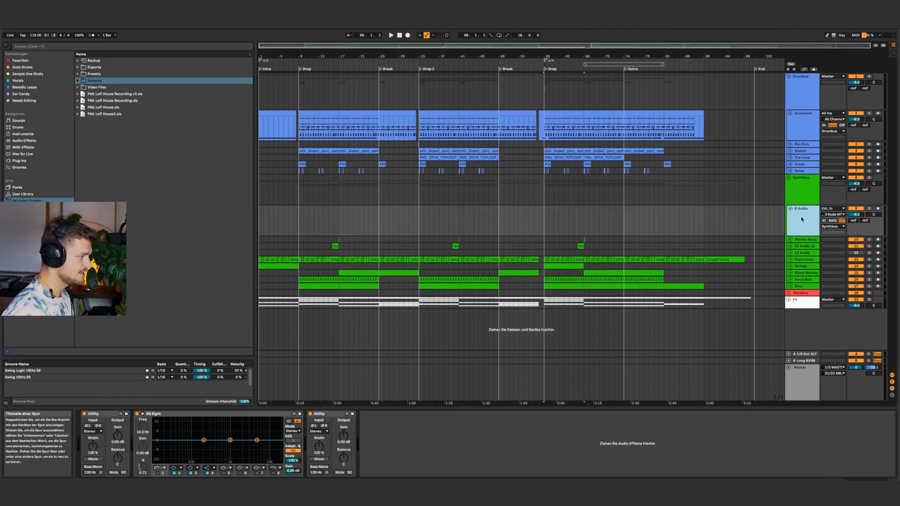
{"action": "left_click", "coordinate": [78, 100]}
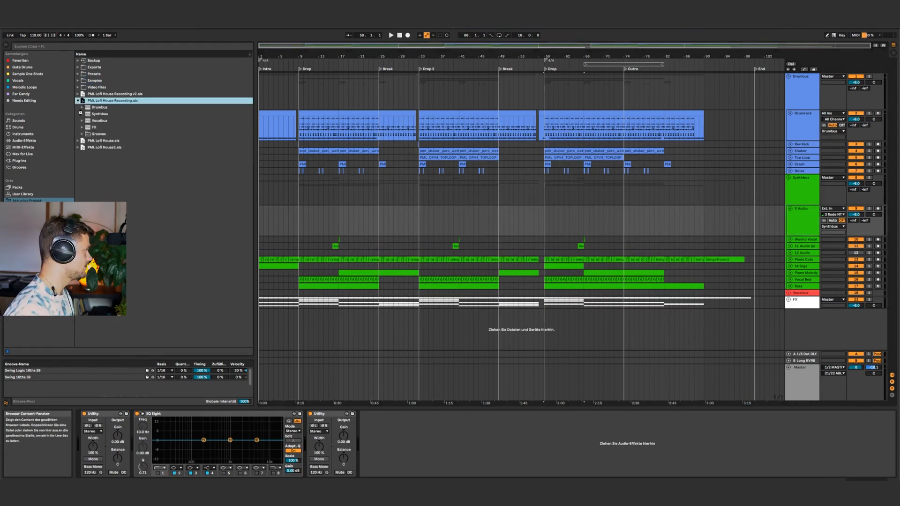
{"action": "left_click", "coordinate": [81, 113]}
{"action": "left_click", "coordinate": [115, 121]}
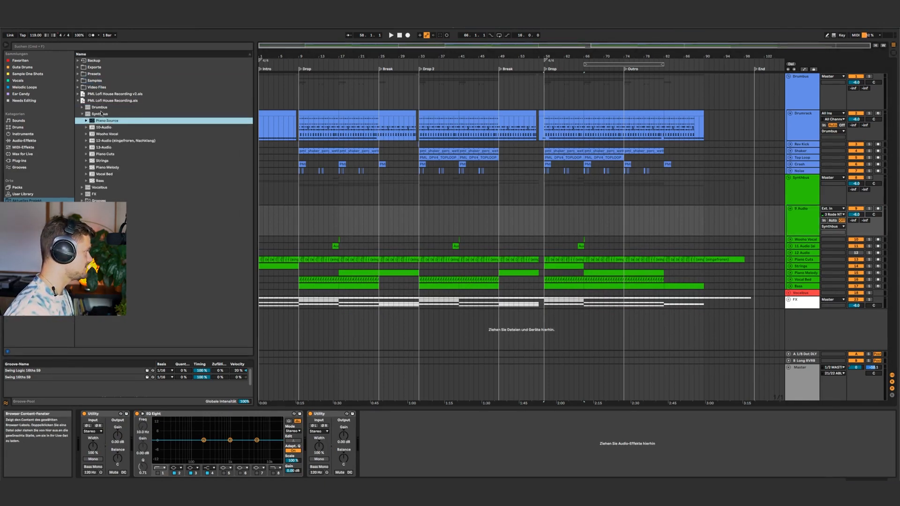
{"action": "left_click", "coordinate": [78, 100]}
Delete the two empty audio tracks in the Synthbus group and the red Vocalbus group.
{"action": "left_click", "coordinate": [800, 210]}
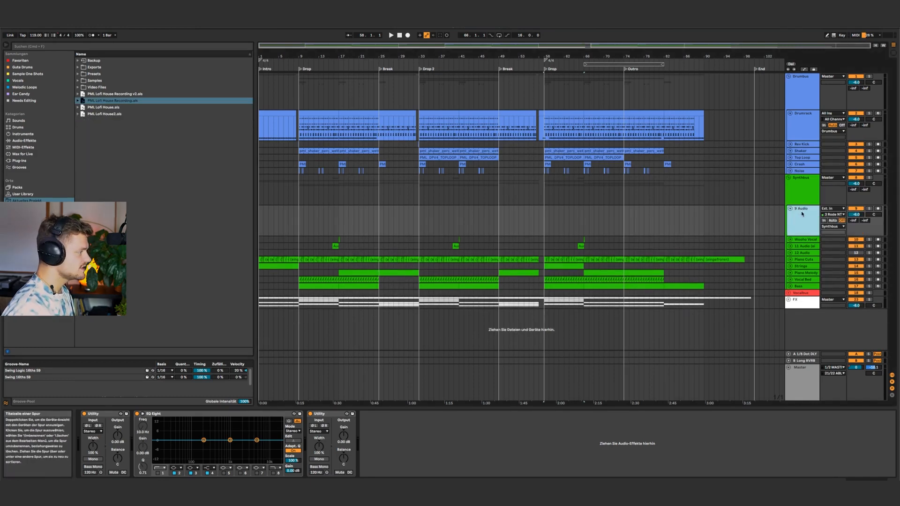
{"action": "key", "text": "Delete"}
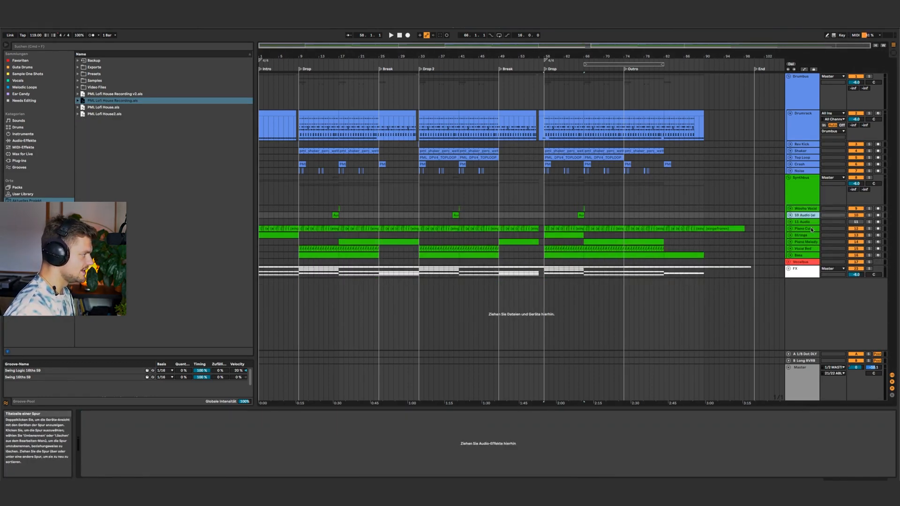
{"action": "key", "text": "u"}
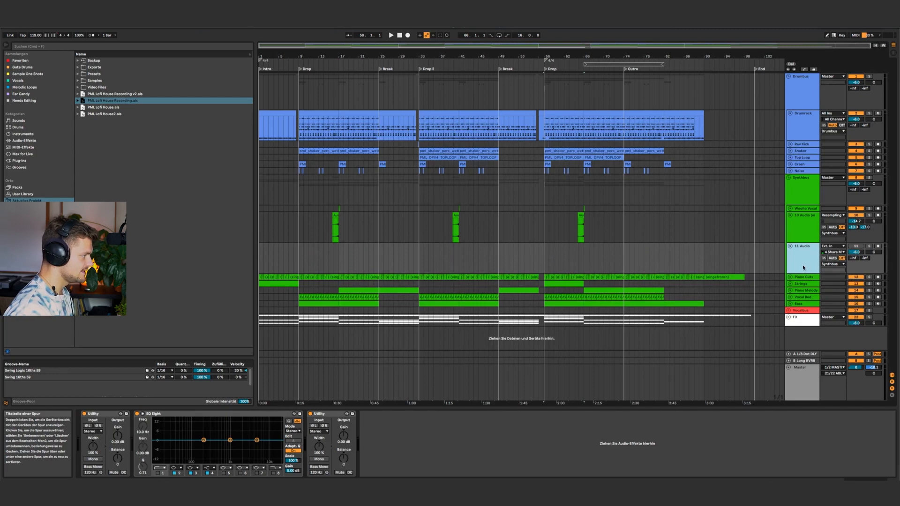
{"action": "key", "text": "Delete"}
{"action": "left_click", "coordinate": [804, 280]}
{"action": "key", "text": "Delete"}
Expand the FX group, then delete its two deactivated lift source tracks and the empty MIDI track at the end.
{"action": "key", "text": "u"}
{"action": "scroll", "coordinate": [804, 285], "scroll_direction": "down", "scroll_amount": 3}
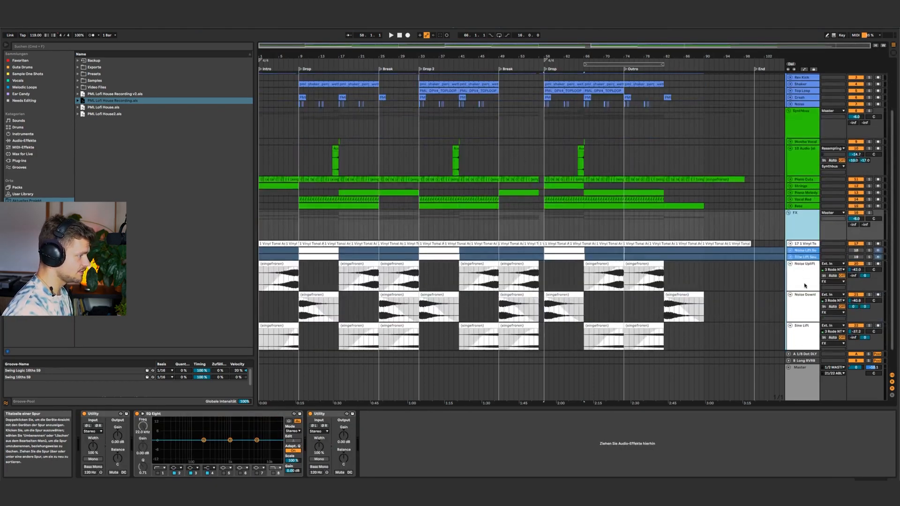
{"action": "left_click", "coordinate": [799, 253]}
{"action": "key", "text": "Delete"}
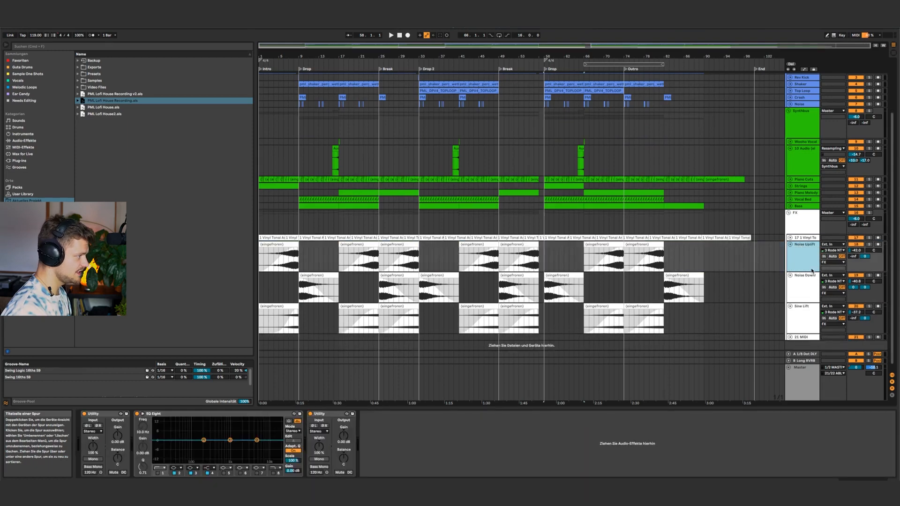
{"action": "left_click", "coordinate": [799, 337]}
{"action": "key", "text": "Delete"}
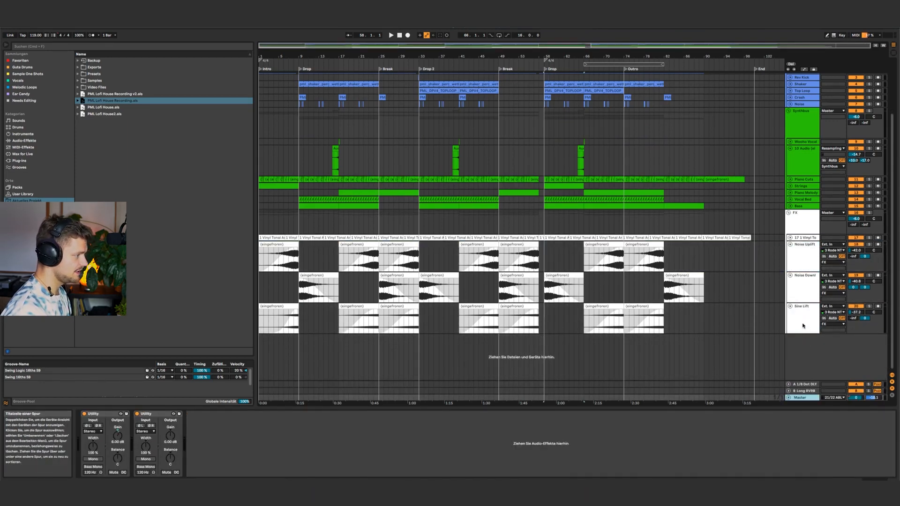
Rename the vinyl track as Vinyl and fold the Noise Uplift, Noise Down and Sine Lift tracks.
{"action": "left_click", "coordinate": [799, 237]}
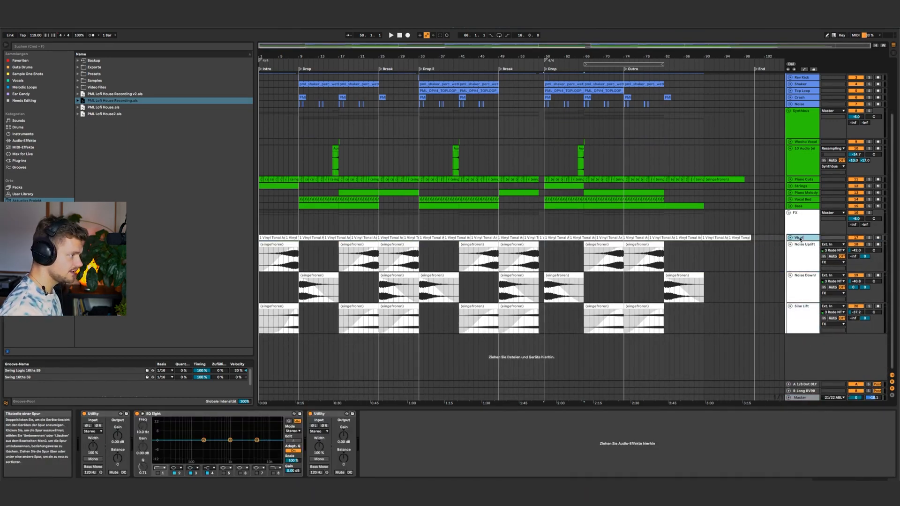
{"action": "left_click", "coordinate": [803, 260]}
{"action": "key", "text": "u"}
{"action": "left_click", "coordinate": [803, 261]}
{"action": "key", "text": "u"}
{"action": "left_click", "coordinate": [804, 332]}
{"action": "key", "text": "u"}
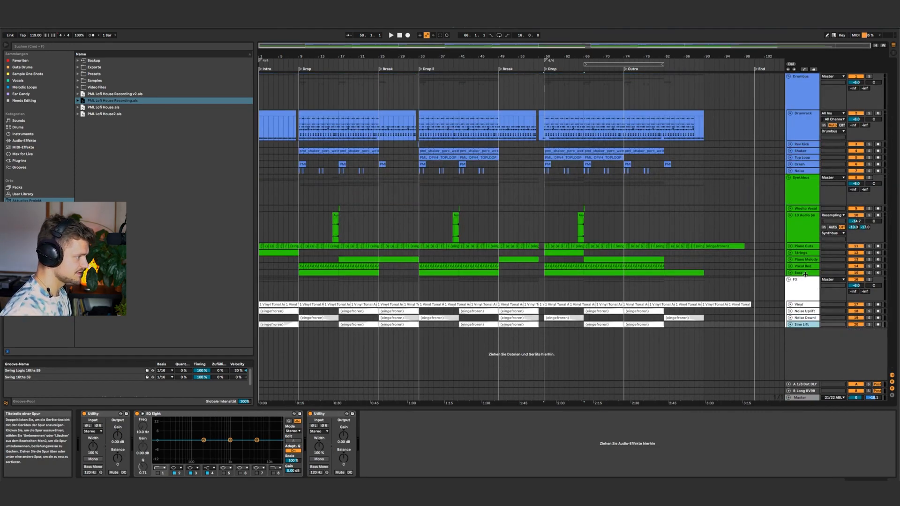
Rename the resampled audio track in the Synthbus group as Rev Woohoo and fold it.
{"action": "left_click", "coordinate": [804, 273]}
{"action": "left_click", "coordinate": [801, 231]}
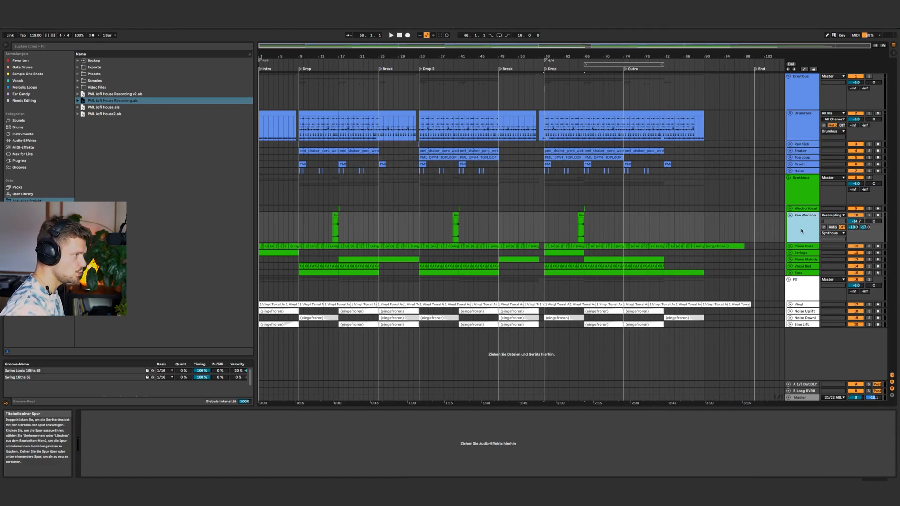
{"action": "key", "text": "u"}
{"action": "left_click", "coordinate": [801, 235]}
{"action": "left_click", "coordinate": [802, 241]}
{"action": "left_click", "coordinate": [801, 193]}
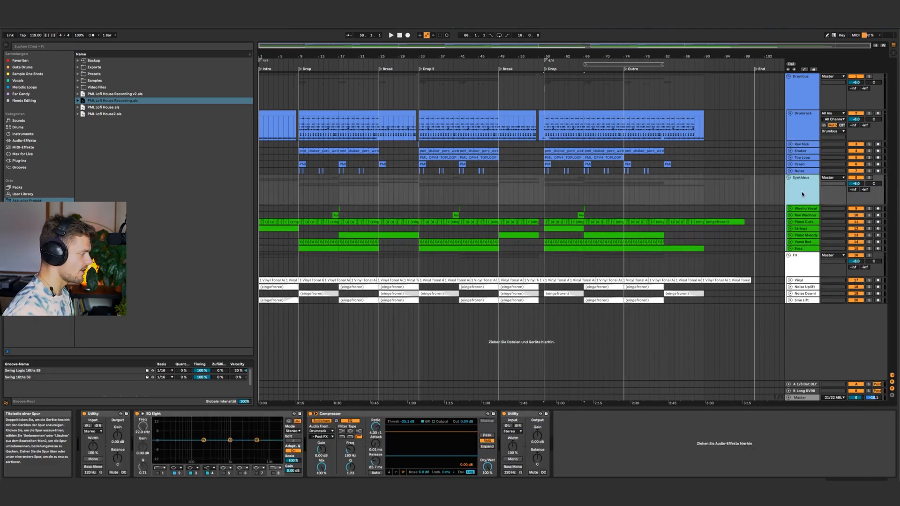
Fold the Drumrack track and bring up the Bass track's devices.
{"action": "left_click", "coordinate": [794, 126]}
{"action": "key", "text": "u"}
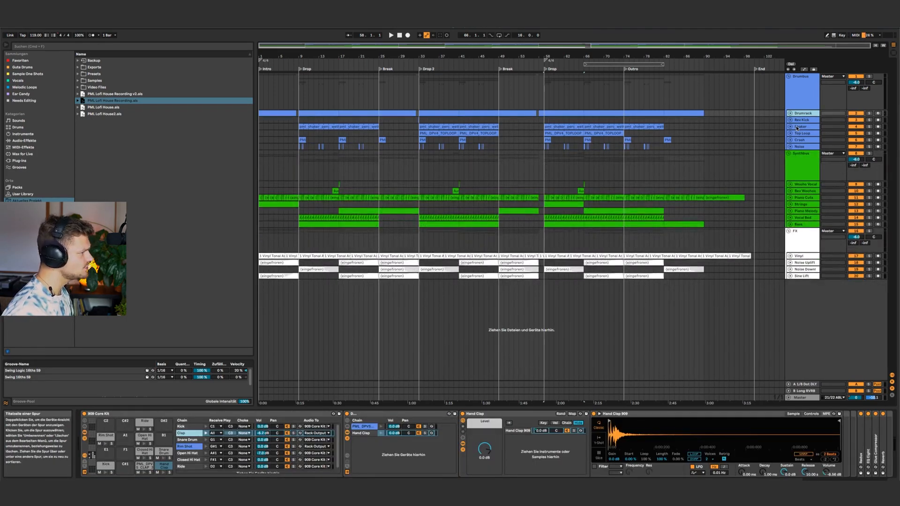
{"action": "left_click", "coordinate": [789, 169]}
{"action": "left_click", "coordinate": [806, 218]}
{"action": "left_click", "coordinate": [807, 226]}
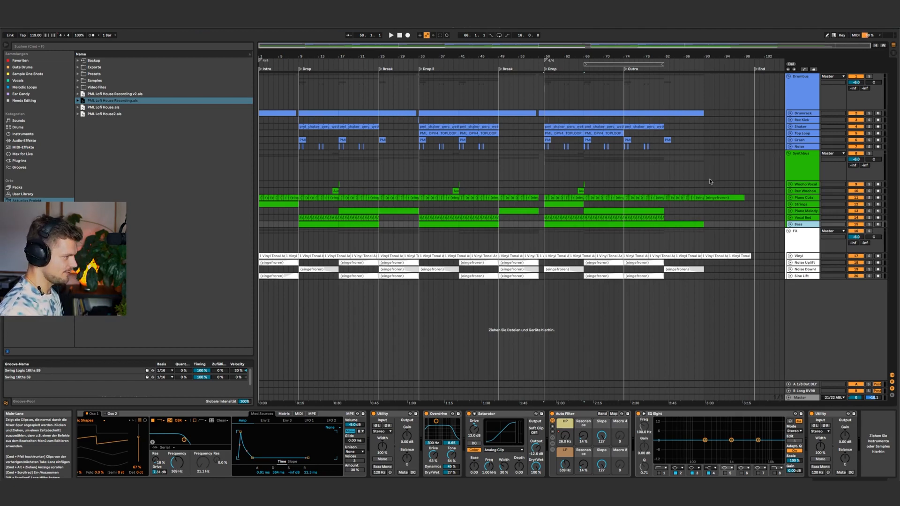
Listen to the Synthbus group from the start of Drop 2.
{"action": "left_click", "coordinate": [790, 178]}
{"action": "left_click", "coordinate": [798, 100]}
{"action": "left_click", "coordinate": [417, 96]}
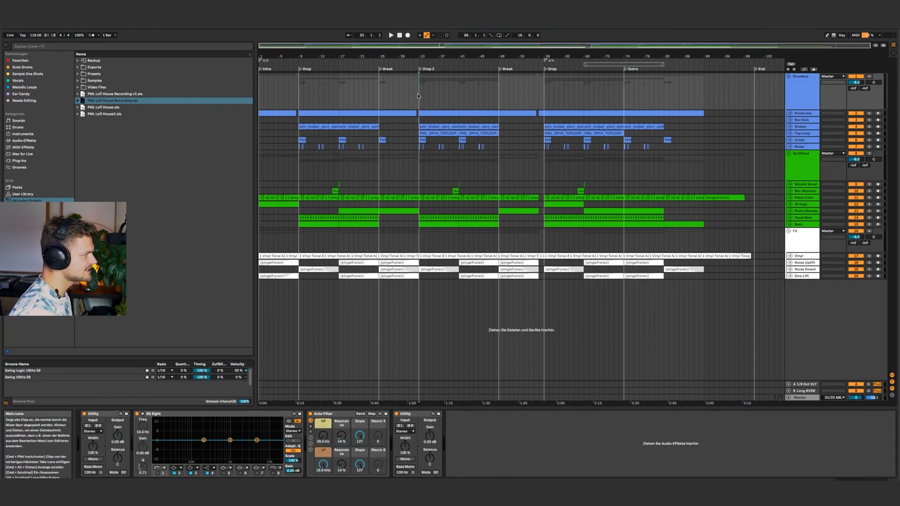
{"action": "left_click", "coordinate": [808, 171]}
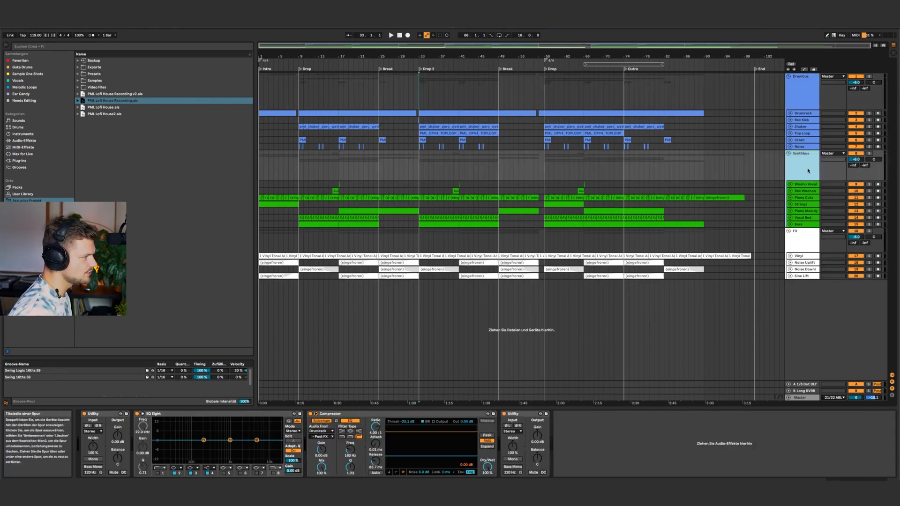
{"action": "left_click", "coordinate": [869, 154]}
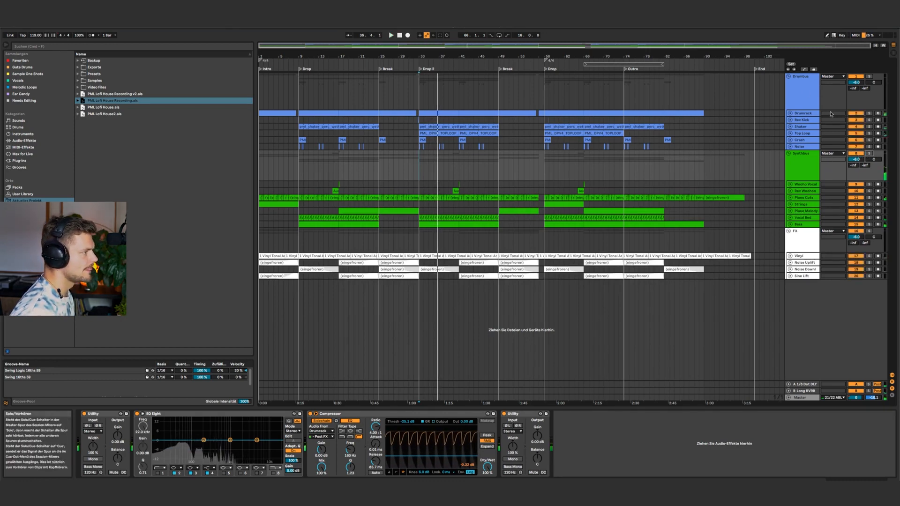
Solo the Drumbus group and loop the first eight bars of Drop 2 during playback.
{"action": "left_click", "coordinate": [804, 96]}
{"action": "left_click", "coordinate": [869, 76]}
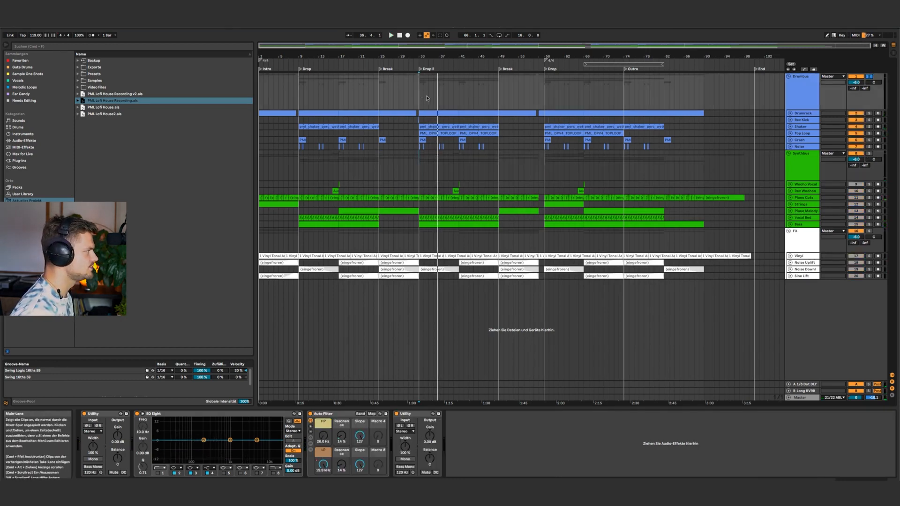
{"action": "left_click_drag", "start_coordinate": [420, 98], "coordinate": [459, 99]}
{"action": "key", "text": "super+l"}
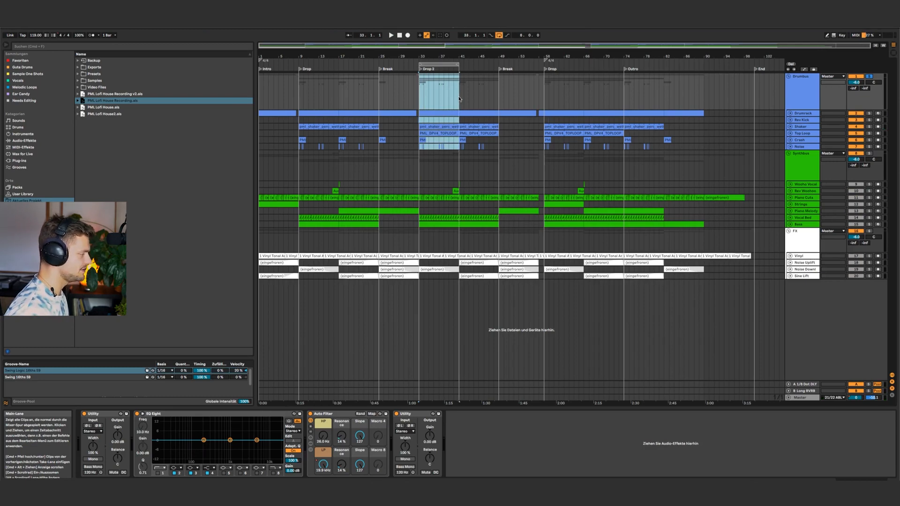
{"action": "key", "text": "space"}
Unfold and solo the Drumrack track, examine the Kick chain's devices while listening, and stop playback.
{"action": "left_click", "coordinate": [799, 113]}
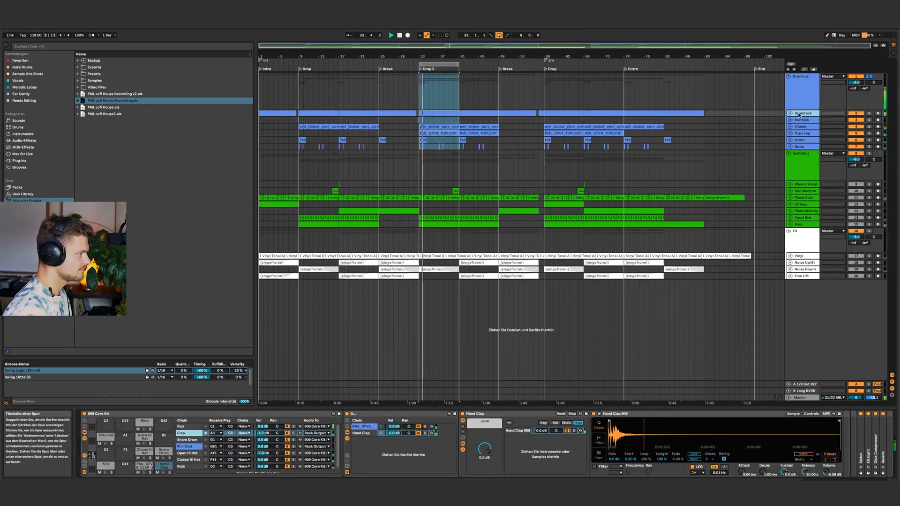
{"action": "left_click", "coordinate": [790, 114]}
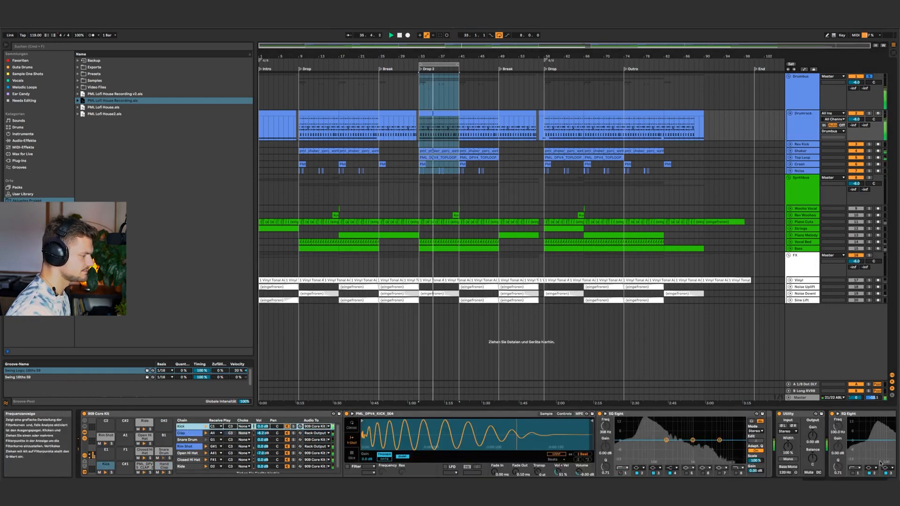
{"action": "scroll", "coordinate": [703, 440], "scroll_direction": "right", "scroll_amount": 5}
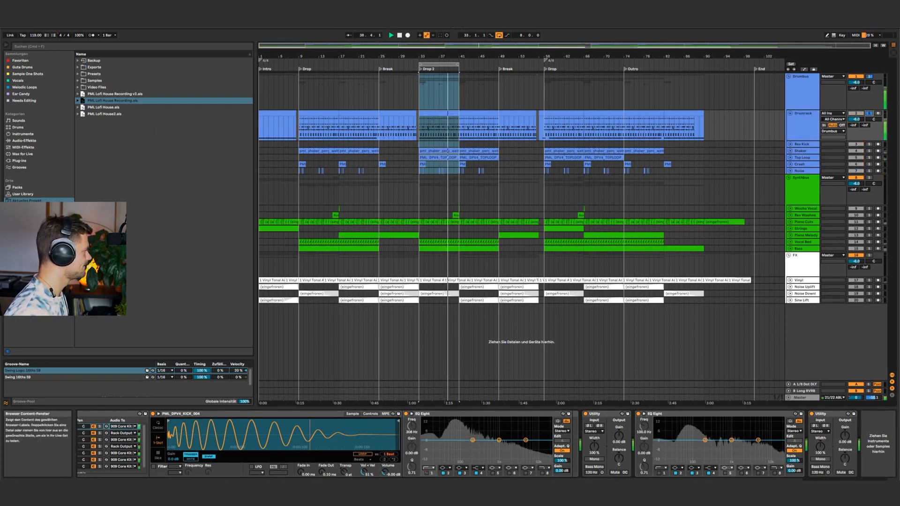
{"action": "key", "text": "space"}
Add the Redux preset from the user presets' Bitcrush effects between the Drumrack track's first Utility and second EQ Eight.
{"action": "left_click", "coordinate": [25, 208]}
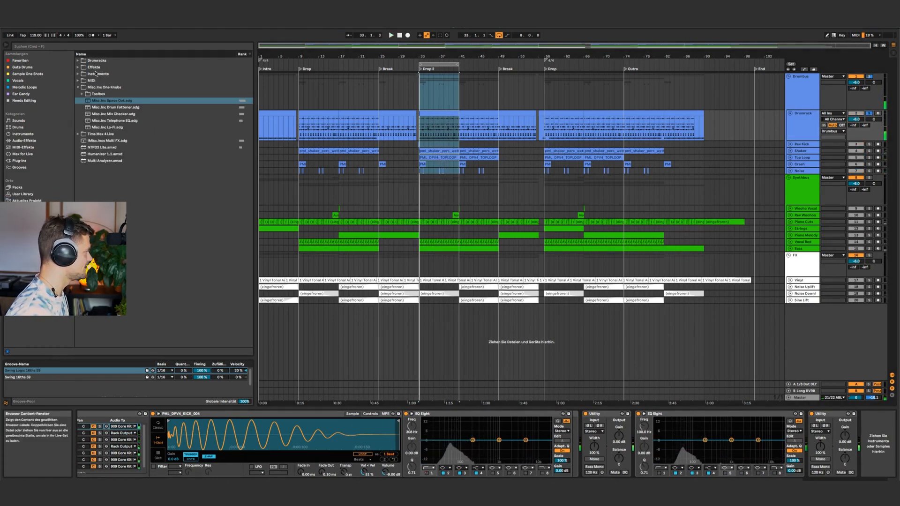
{"action": "left_click", "coordinate": [78, 68]}
{"action": "left_click", "coordinate": [81, 81]}
{"action": "left_click_drag", "start_coordinate": [98, 88], "coordinate": [648, 432]}
During playback, enable band 8 of the Drumrack's EQ Eight after Redux as a high cut at about 13 kHz.
{"action": "key", "text": "space"}
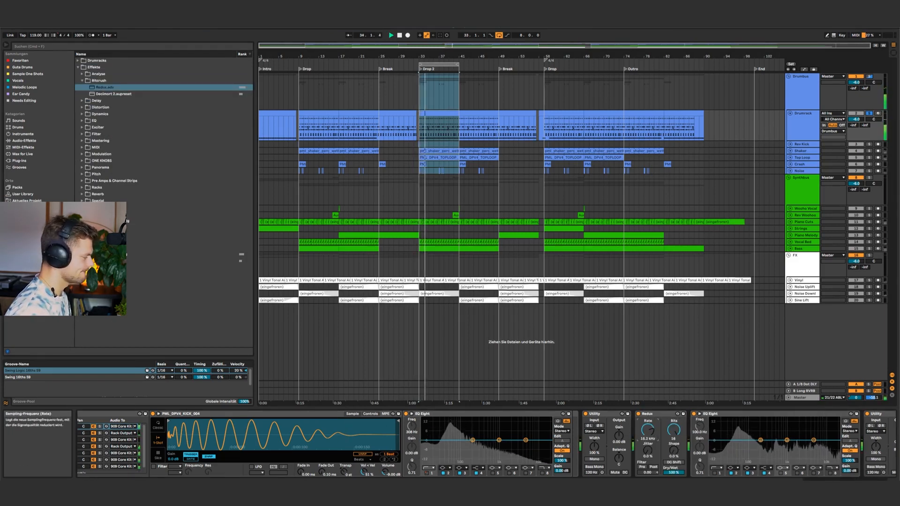
{"action": "left_click", "coordinate": [830, 473]}
{"action": "left_click_drag", "start_coordinate": [832, 447], "coordinate": [829, 446]}
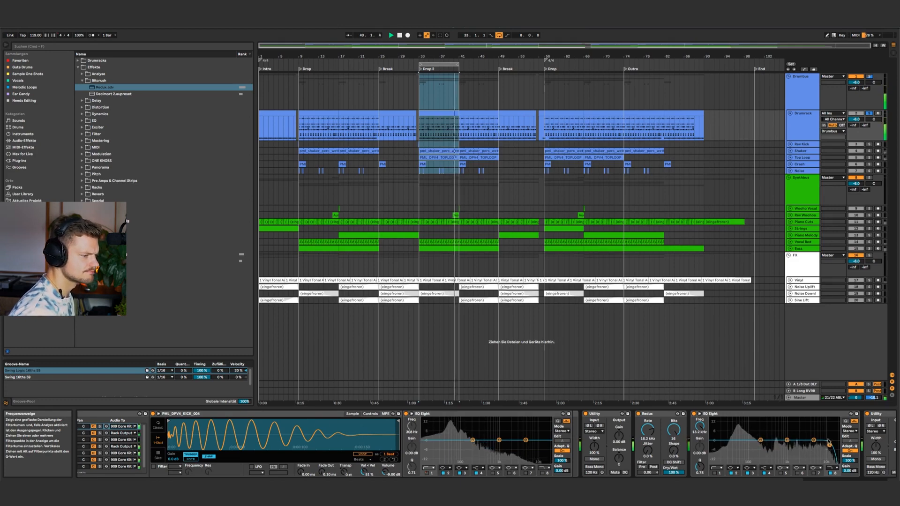
Insert a new MIDI track directly below the Drumrack track.
{"action": "left_click", "coordinate": [806, 118]}
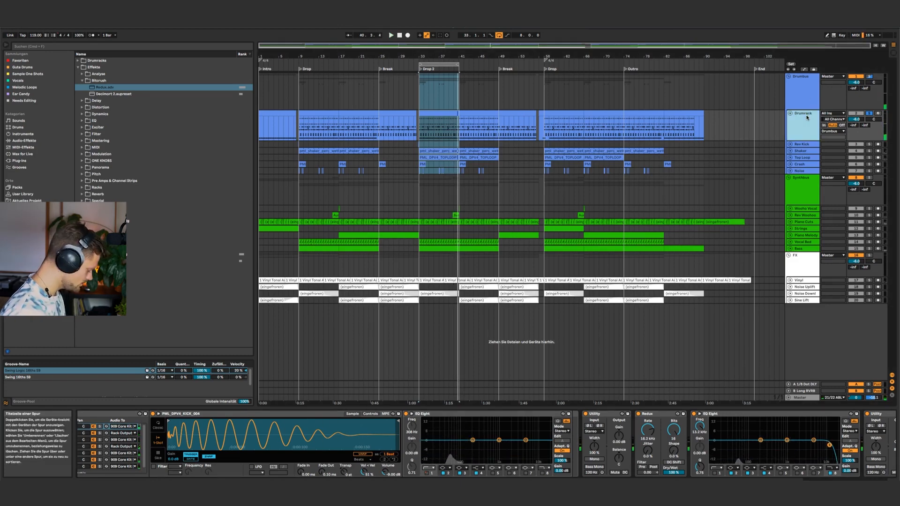
{"action": "key", "text": "super+shift+t"}
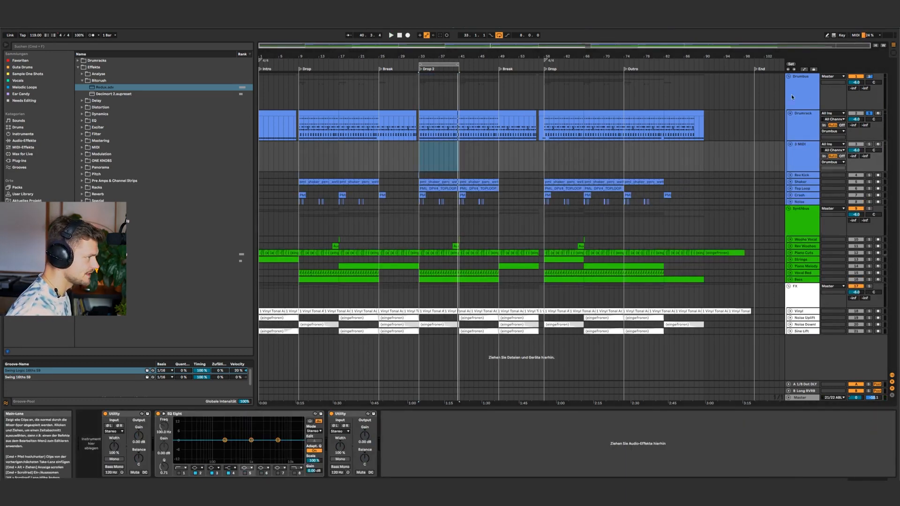
{"action": "left_click_drag", "start_coordinate": [567, 191], "coordinate": [486, 135]}
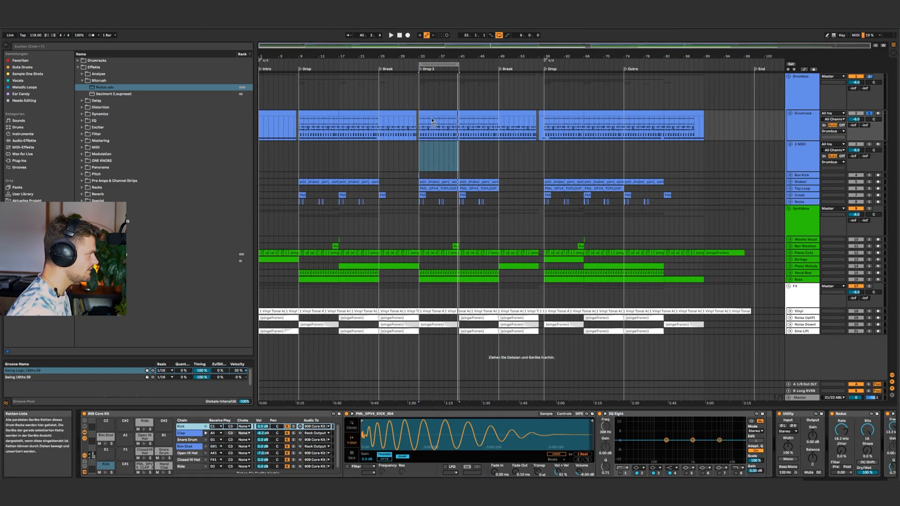
{"action": "left_click_drag", "start_coordinate": [431, 121], "coordinate": [433, 120]}
Extract the Kick chain from the Drumrack onto the new MIDI track and check its clips and devices.
{"action": "left_click", "coordinate": [803, 133]}
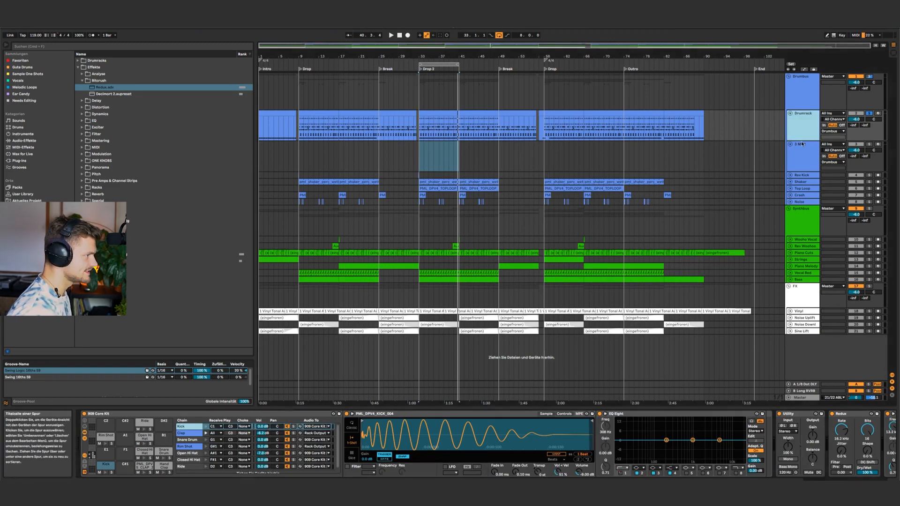
{"action": "left_click", "coordinate": [802, 146]}
{"action": "left_click", "coordinate": [828, 127]}
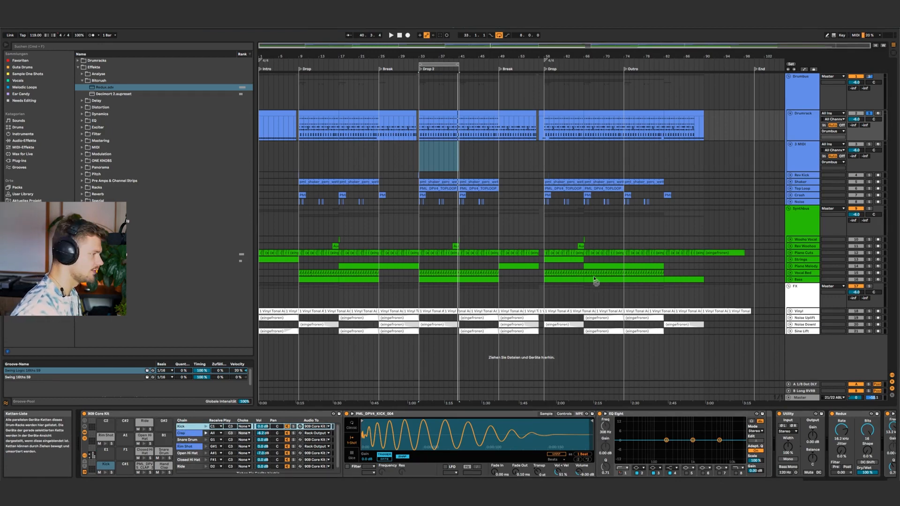
{"action": "left_click_drag", "start_coordinate": [185, 426], "coordinate": [810, 159]}
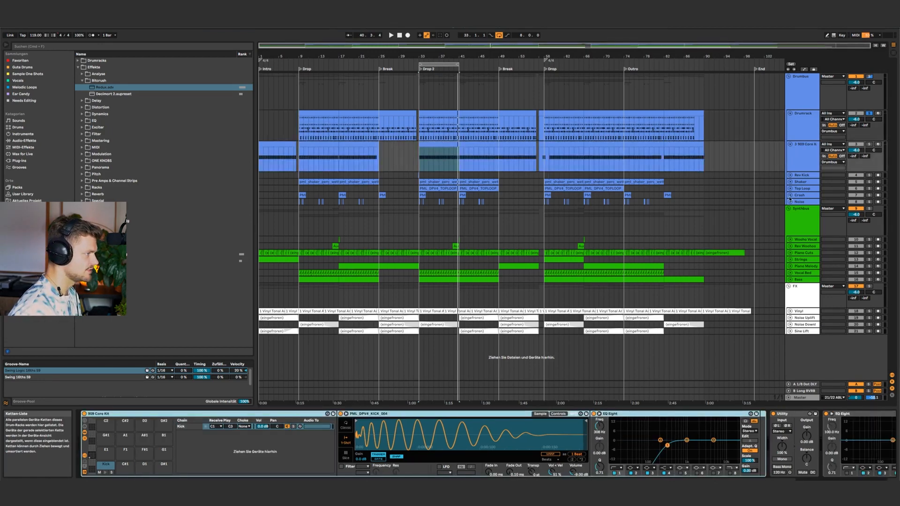
{"action": "left_click", "coordinate": [809, 158]}
{"action": "left_click_drag", "start_coordinate": [288, 149], "coordinate": [704, 159]}
{"action": "left_click", "coordinate": [804, 158]}
{"action": "left_click", "coordinate": [198, 427]}
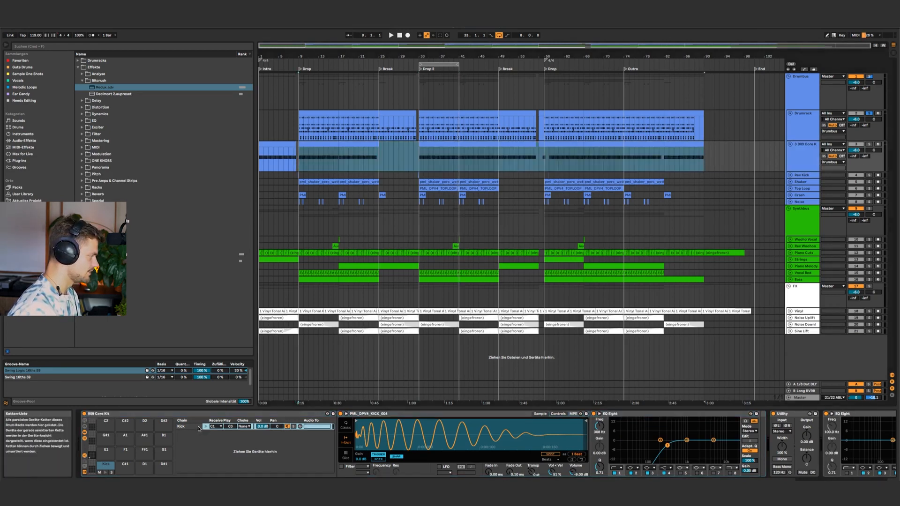
Rename the Drumrack track Top Loop 1 and the existing Top Loop track Top Loop 2.
{"action": "left_click", "coordinate": [399, 124]}
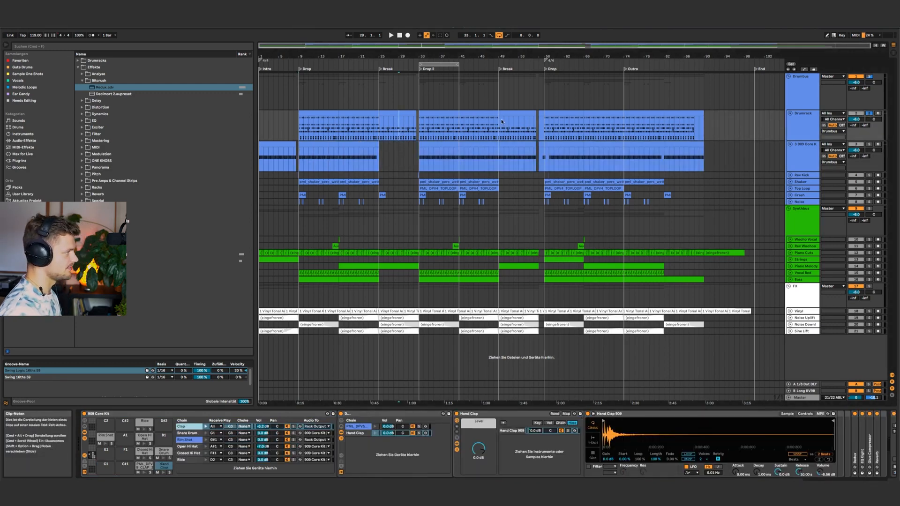
{"action": "left_click", "coordinate": [426, 112]}
{"action": "left_click", "coordinate": [811, 128]}
{"action": "type", "text": "Top"}
{"action": "key", "text": "Return"}
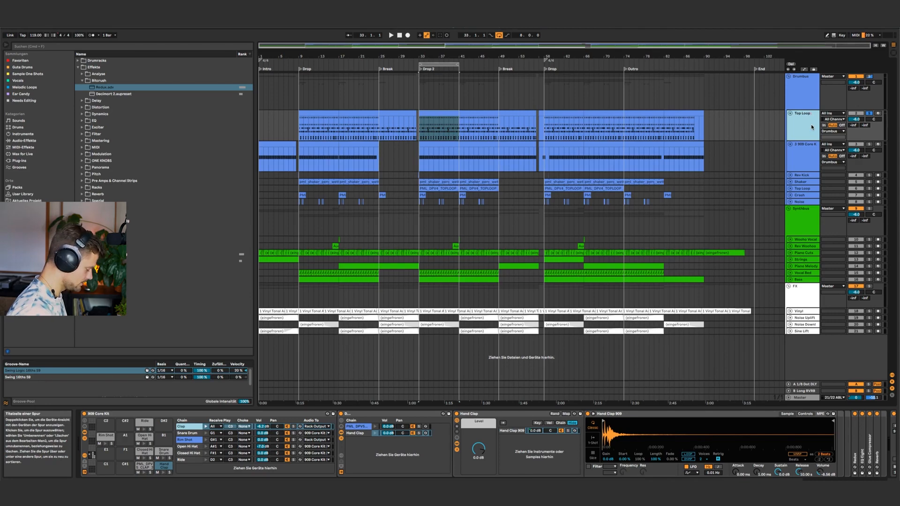
{"action": "left_click", "coordinate": [803, 189]}
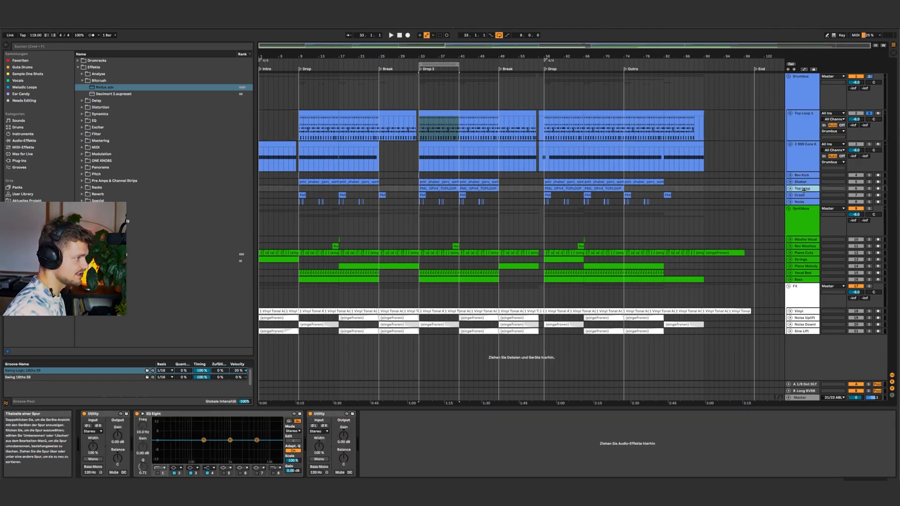
{"action": "left_click", "coordinate": [796, 125]}
During playback, enable band 1 of Top Loop 1's EQ Eight as a low cut at about 212 Hz.
{"action": "key", "text": "space"}
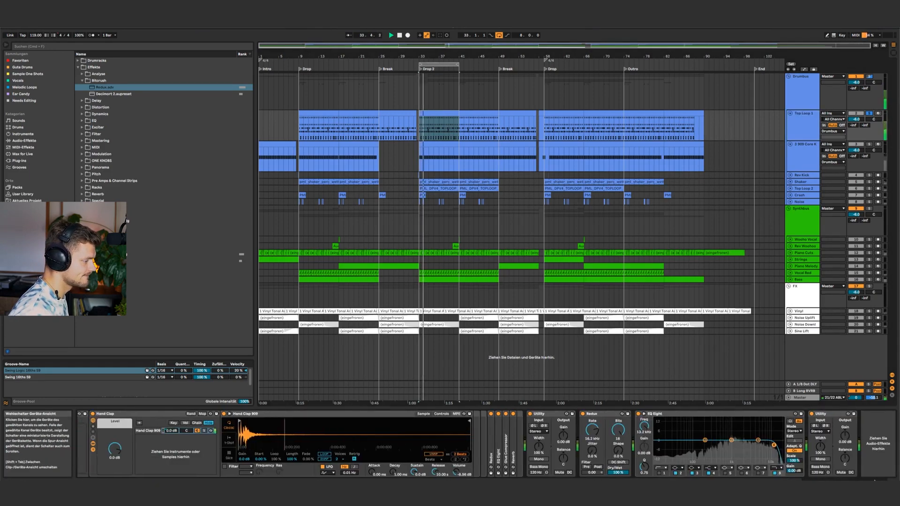
{"action": "left_click", "coordinate": [659, 473]}
{"action": "left_click_drag", "start_coordinate": [643, 426], "coordinate": [644, 393]}
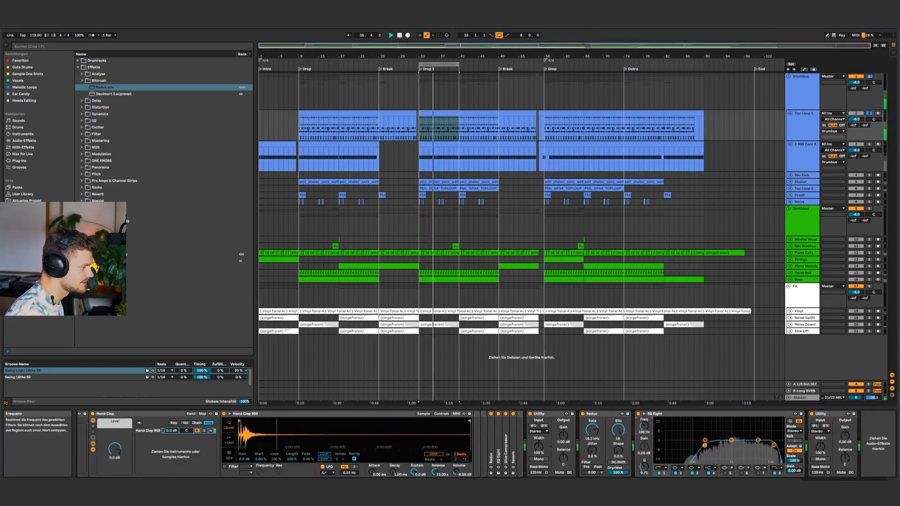
Solo the extracted kick track and show the 1 Filter On A automation of its track-level EQ Eight.
{"action": "left_click", "coordinate": [879, 139]}
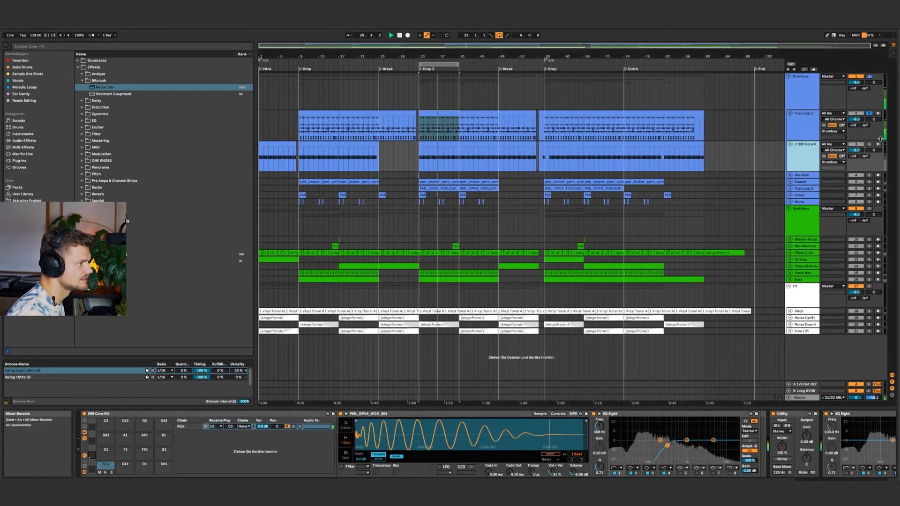
{"action": "left_click", "coordinate": [869, 144]}
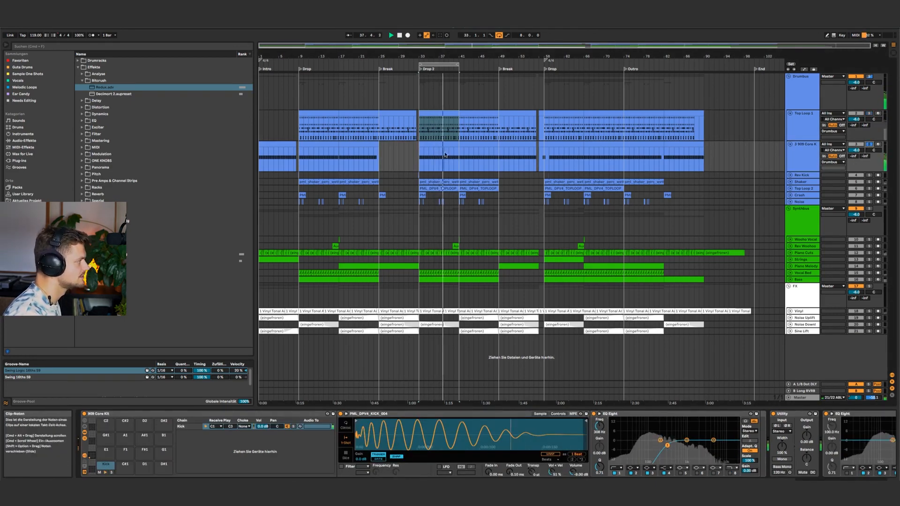
{"action": "key", "text": "a"}
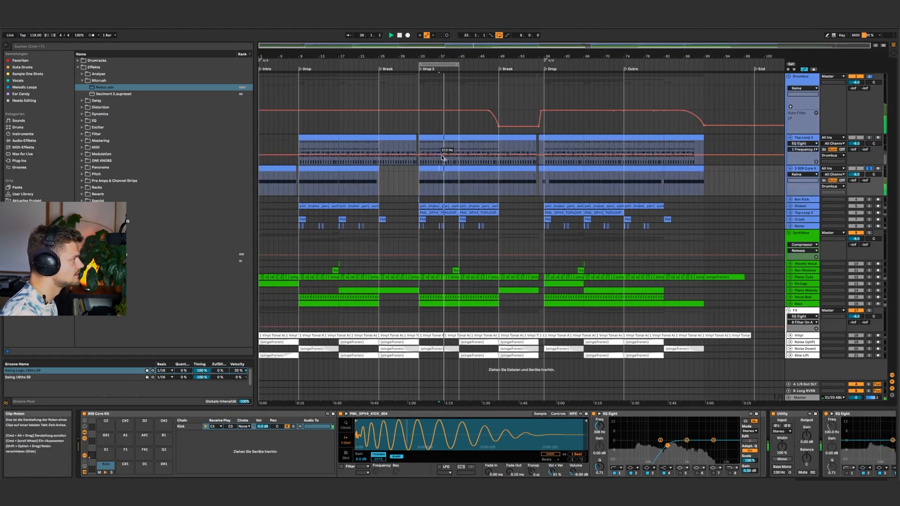
{"action": "left_click", "coordinate": [801, 150]}
{"action": "left_click", "coordinate": [802, 151]}
{"action": "left_click", "coordinate": [811, 175]}
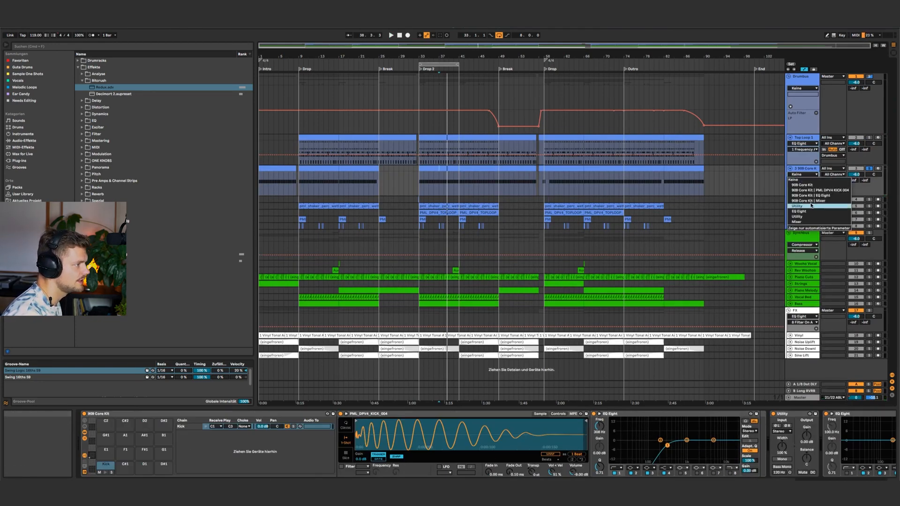
{"action": "left_click", "coordinate": [812, 211]}
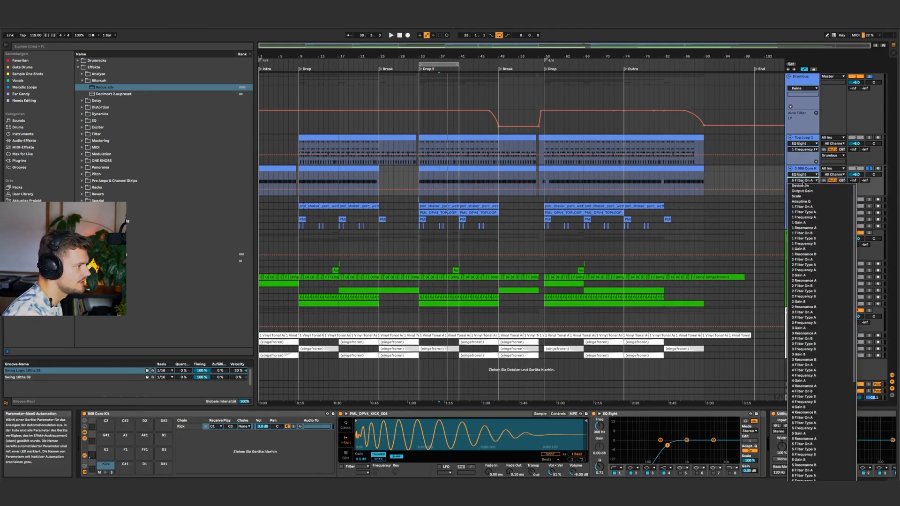
{"action": "left_click", "coordinate": [812, 207]}
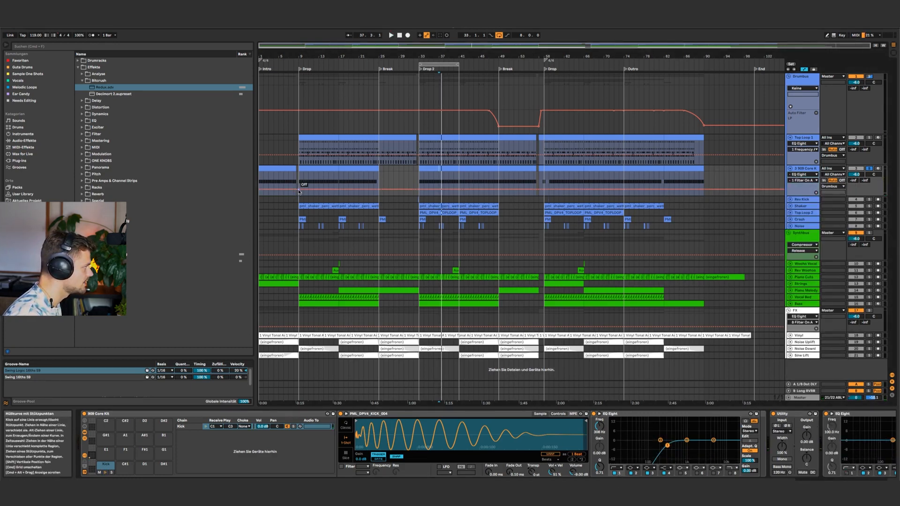
Delete the kick track's second EQ Eight and automate the Kick chain's EQ Eight filter 1 on for the Intro and off from the first Drop.
{"action": "left_click", "coordinate": [841, 413]}
{"action": "key", "text": "Delete"}
{"action": "right_click", "coordinate": [614, 474]}
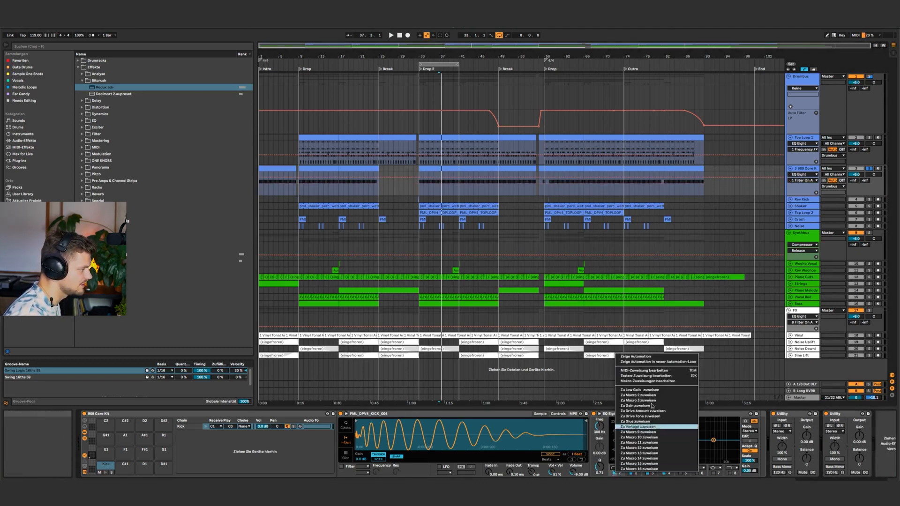
{"action": "left_click", "coordinate": [633, 363]}
{"action": "left_click", "coordinate": [298, 201]}
{"action": "left_click_drag", "start_coordinate": [298, 201], "coordinate": [260, 206]}
Play the first Drop with the whole Drumbus audible and fine-tune the kick track's volume.
{"action": "key", "text": "space"}
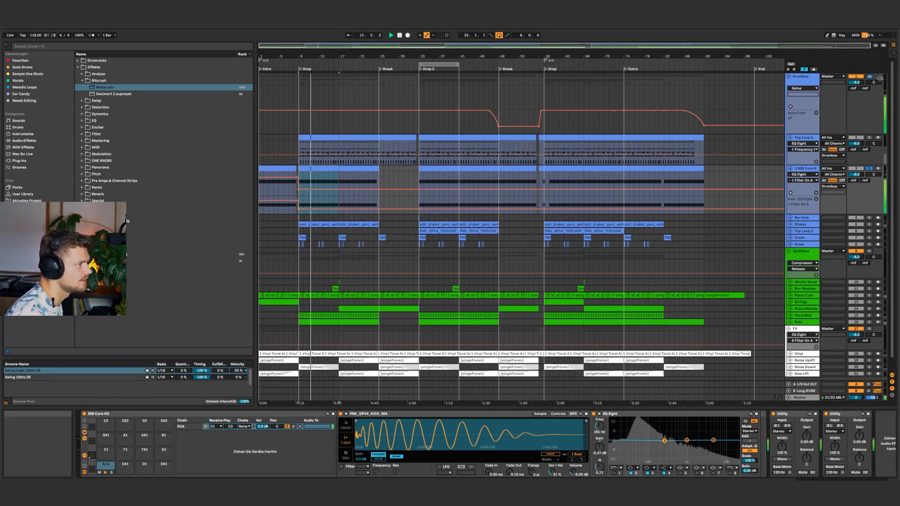
{"action": "left_click", "coordinate": [801, 140]}
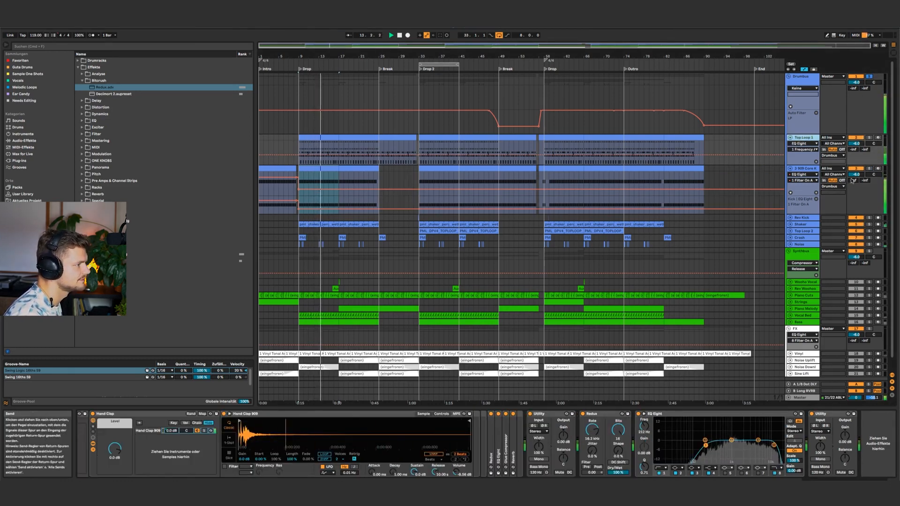
{"action": "left_click_drag", "start_coordinate": [856, 174], "coordinate": [856, 182]}
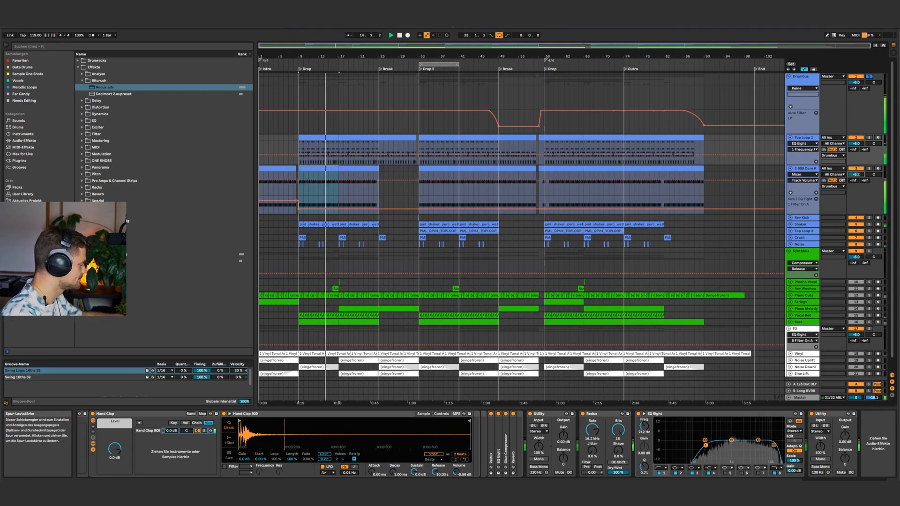
{"action": "left_click", "coordinate": [327, 241]}
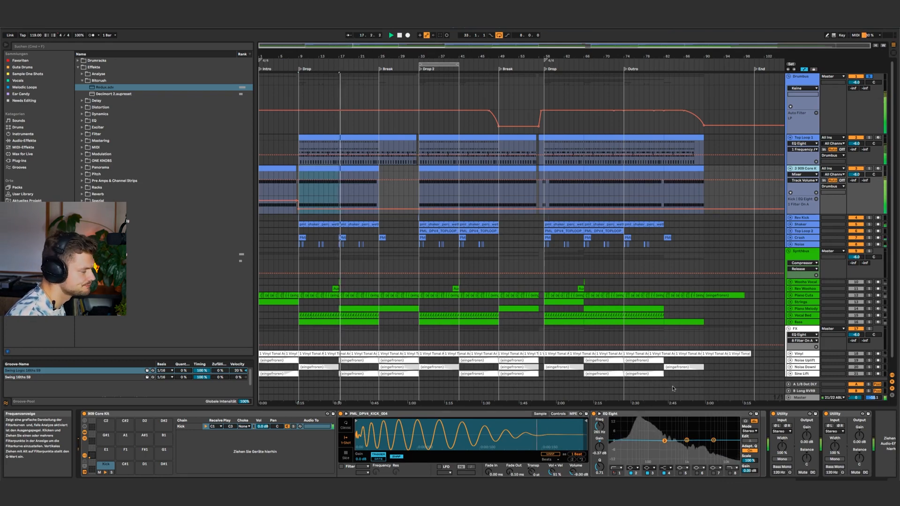
Hide the automation lanes, listen from Drop 2, and bring up Top Loop 1's devices.
{"action": "key", "text": "a"}
{"action": "left_click_drag", "start_coordinate": [422, 127], "coordinate": [451, 136]}
{"action": "left_click", "coordinate": [802, 123]}
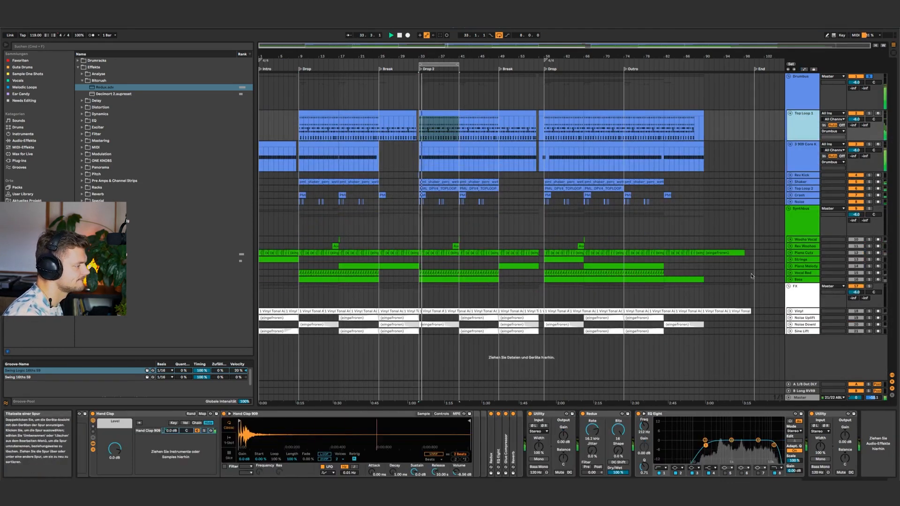
Stop playback and copy the Synthbus's sidechain Compressor to the end of Top Loop 1's device chain.
{"action": "key", "text": "space"}
{"action": "left_click", "coordinate": [802, 221]}
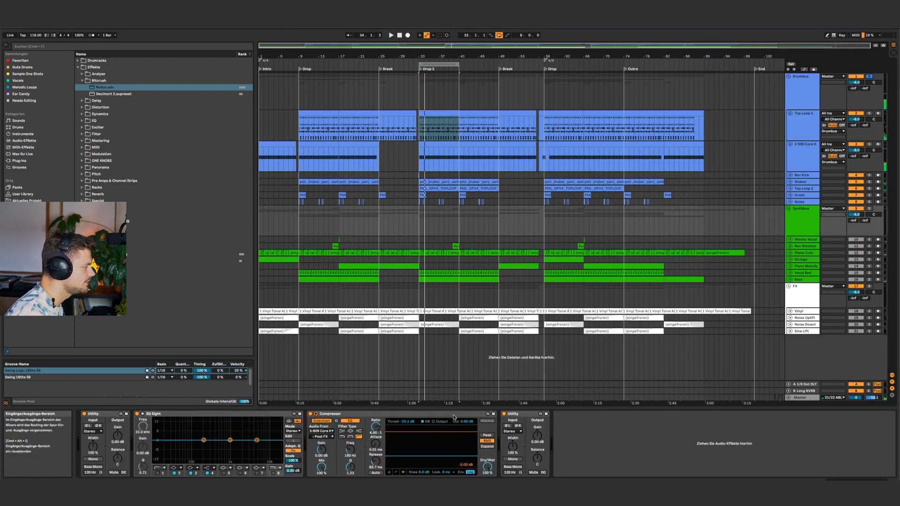
{"action": "left_click_drag", "start_coordinate": [345, 413], "coordinate": [356, 390]}
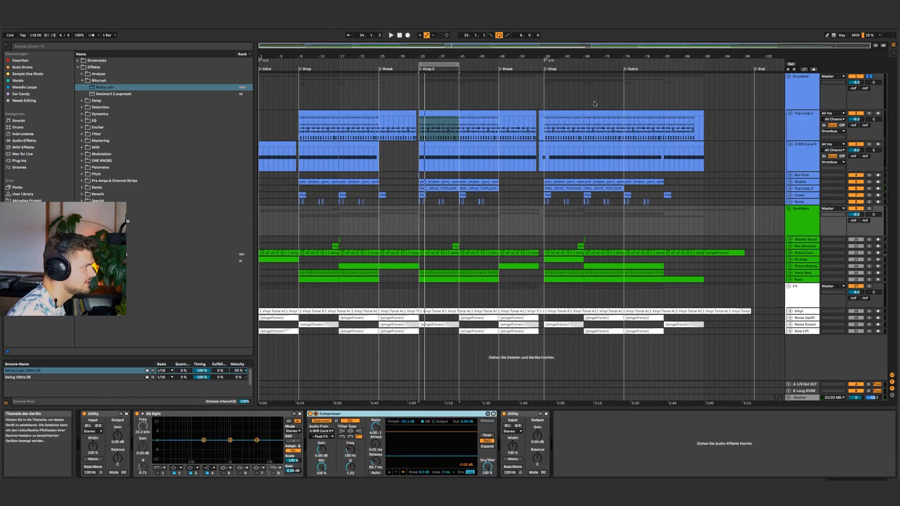
{"action": "left_click_drag", "start_coordinate": [594, 104], "coordinate": [581, 121]}
{"action": "left_click", "coordinate": [445, 113]}
Play the Drop 2 loop and set the threshold of Top Loop 1's Compressor to about -12.1 dB.
{"action": "key", "text": "space"}
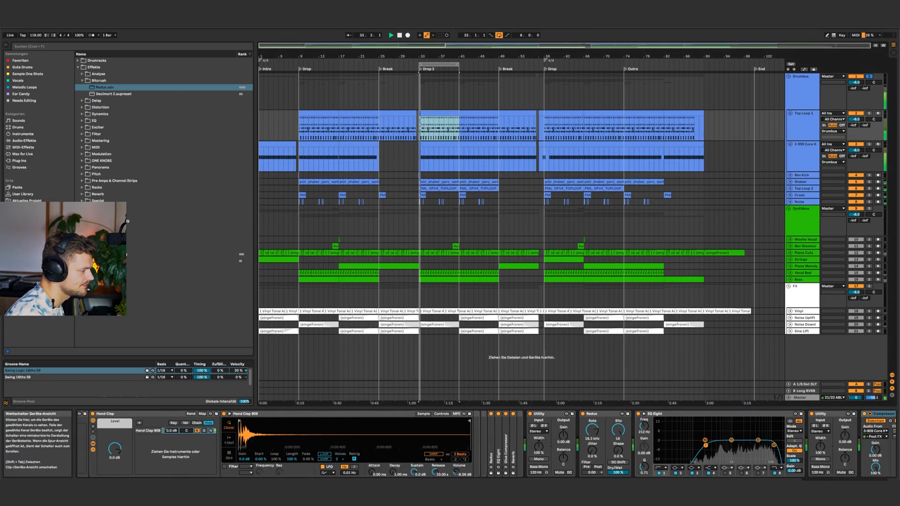
{"action": "left_click", "coordinate": [855, 481]}
{"action": "left_click_drag", "start_coordinate": [768, 460], "coordinate": [768, 444]}
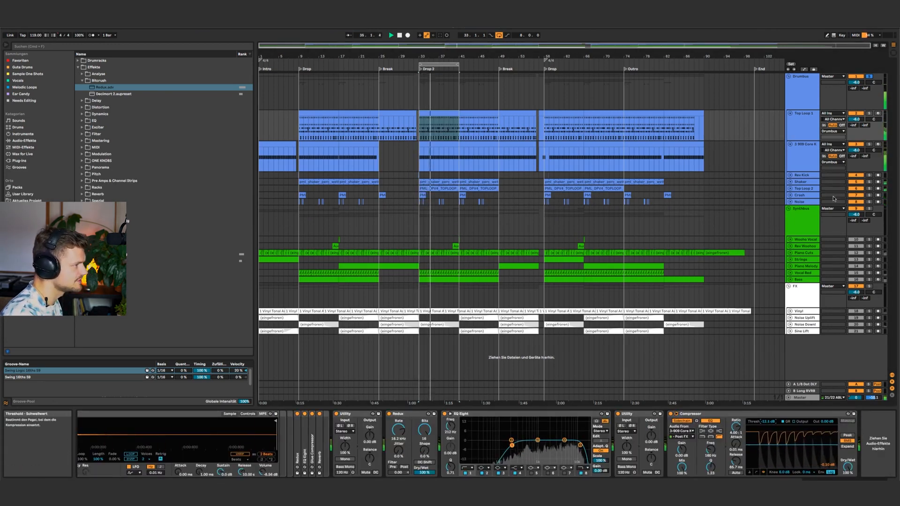
In the Kick chain's EQ Eight, make band 2 a low cut at about 25 Hz and set band 3 to about 255 Hz.
{"action": "left_click", "coordinate": [804, 155]}
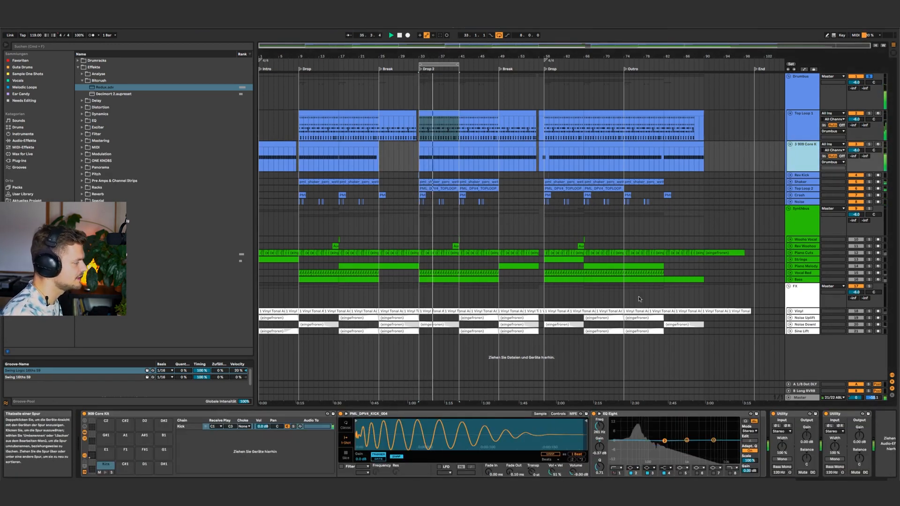
{"action": "left_click", "coordinate": [632, 468]}
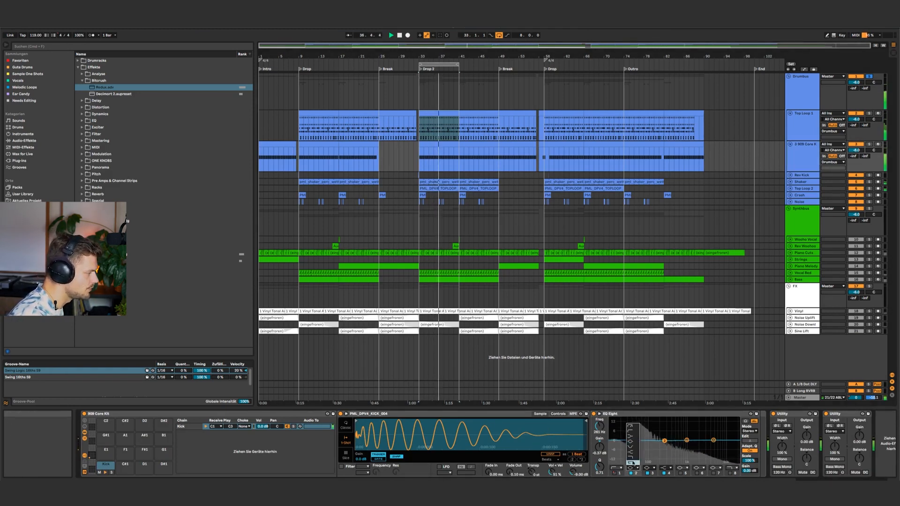
{"action": "left_click", "coordinate": [631, 429]}
{"action": "left_click_drag", "start_coordinate": [599, 427], "coordinate": [599, 429]}
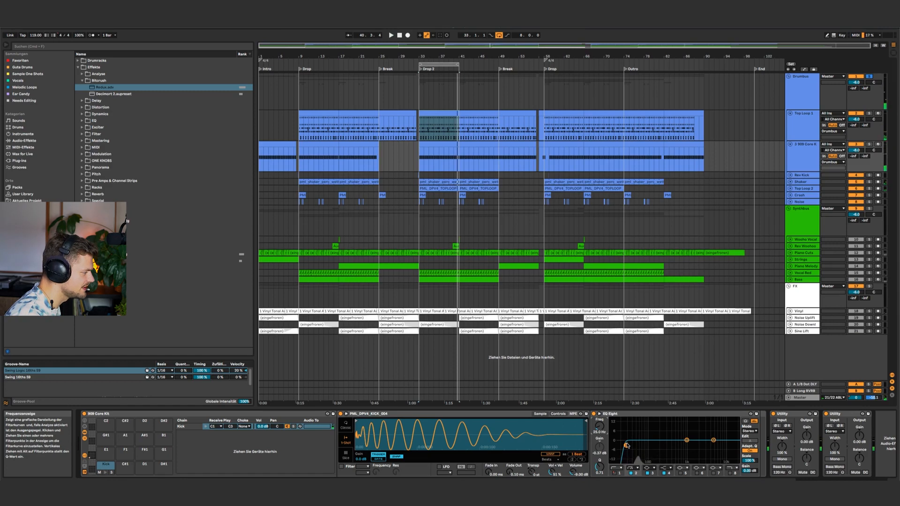
{"action": "left_click", "coordinate": [646, 468]}
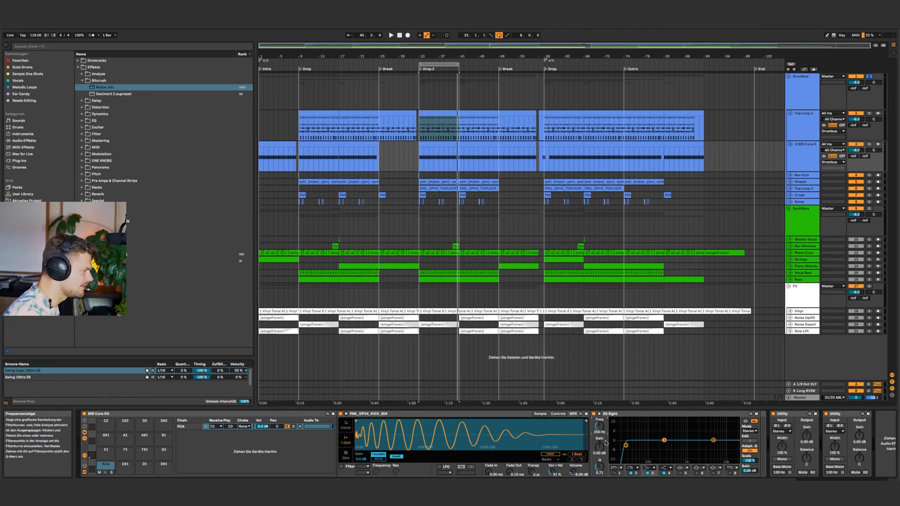
Play the Drop 2 loop, lower band 3 of the Kick's EQ Eight to about -2.1 dB at 136 Hz, and bring up Top Loop 1's drum rack.
{"action": "key", "text": "space"}
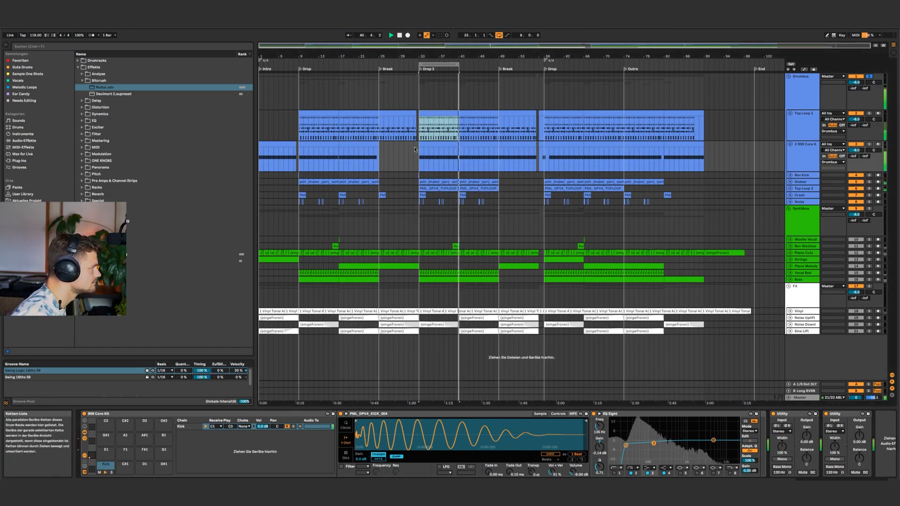
{"action": "left_click", "coordinate": [445, 129]}
{"action": "scroll", "coordinate": [553, 462], "scroll_direction": "left", "scroll_amount": 12}
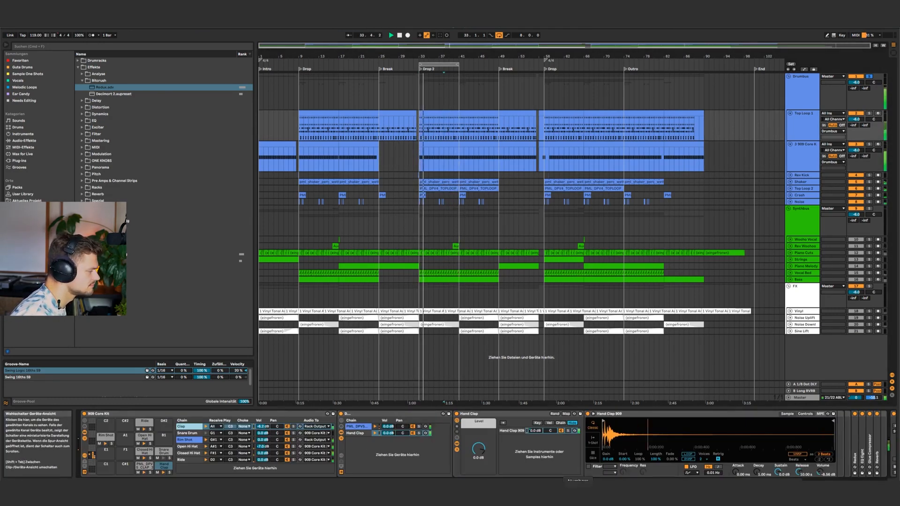
In Top Loop 1's drum rack, pan the Open Hi Hat to about 8L, the Closed Hi Hat left and the Ride to about 13R.
{"action": "left_click", "coordinate": [187, 446]}
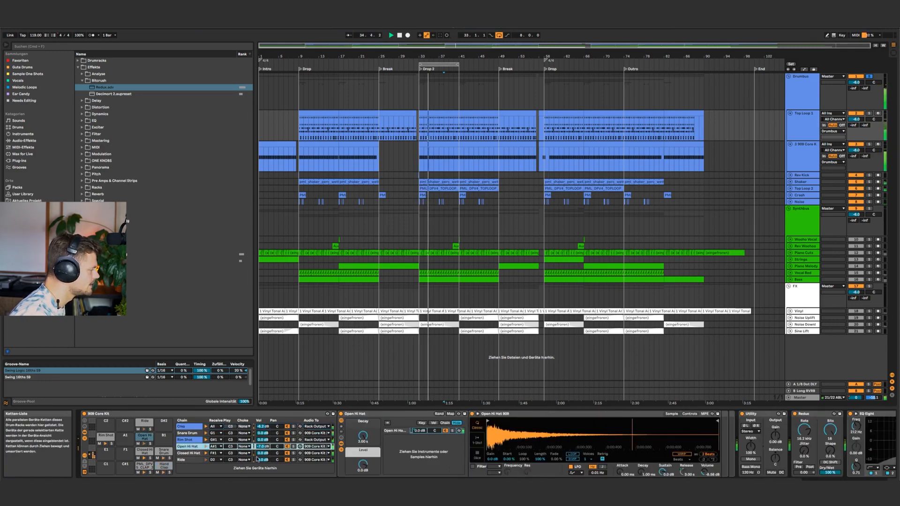
{"action": "left_click", "coordinate": [291, 447]}
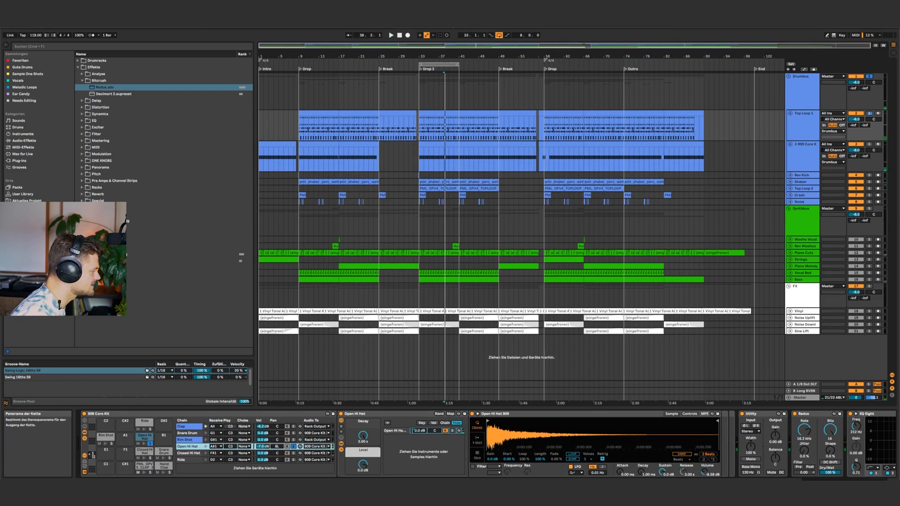
{"action": "left_click", "coordinate": [293, 453]}
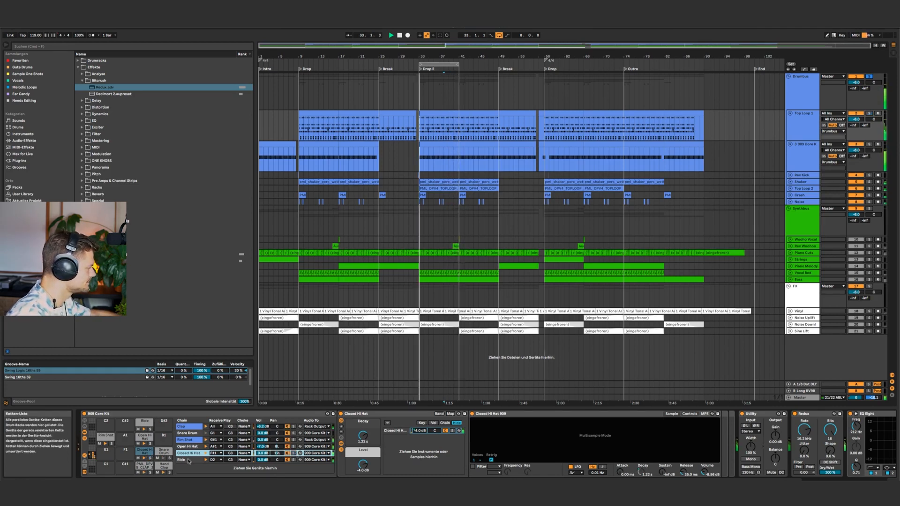
{"action": "left_click", "coordinate": [276, 460]}
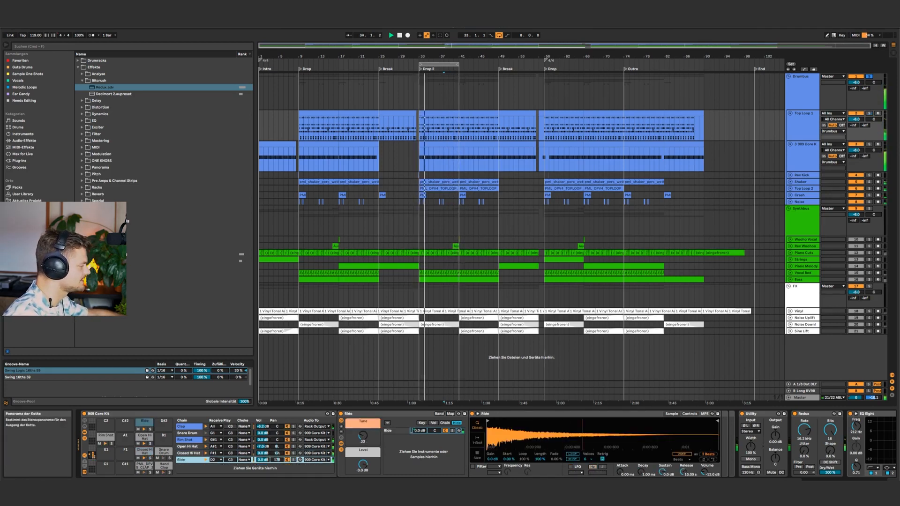
{"action": "left_click_drag", "start_coordinate": [276, 460], "coordinate": [277, 464]}
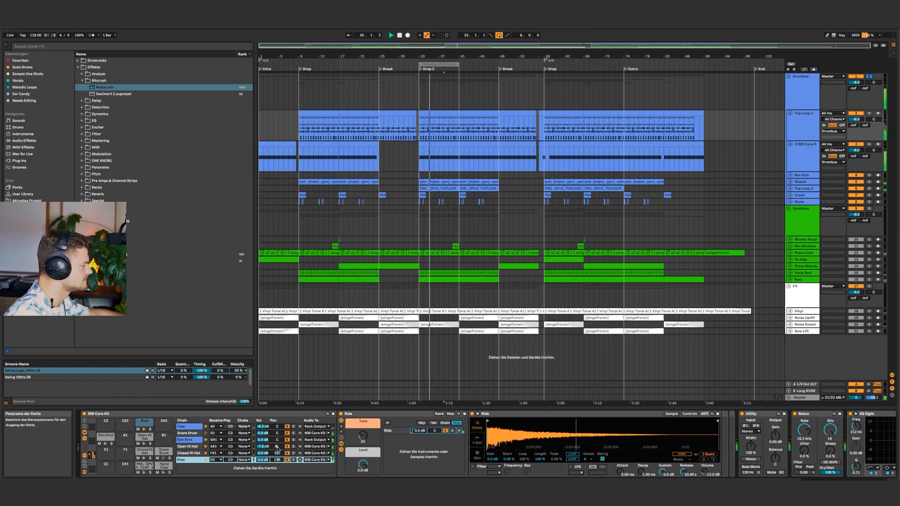
Pan the Snare Drum chain to about 7R and show the control settings of the Rim Shot's sampler.
{"action": "left_click", "coordinate": [277, 433]}
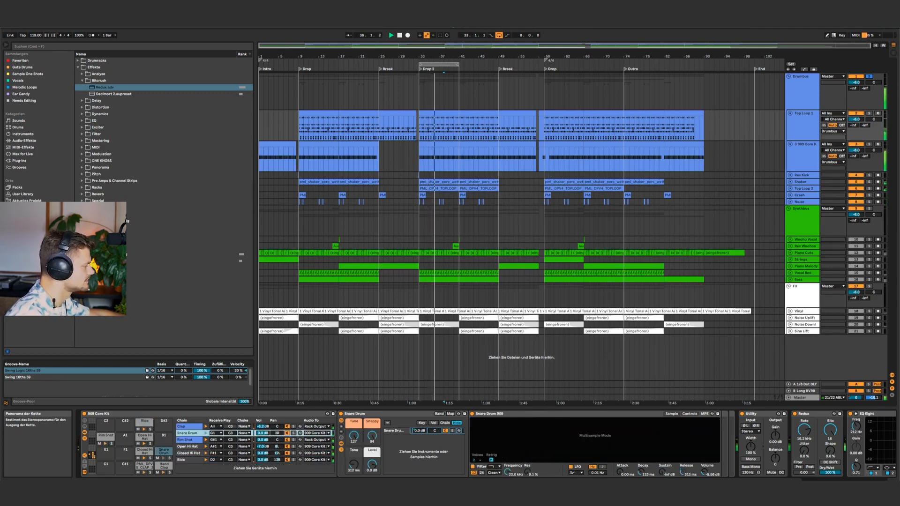
{"action": "left_click", "coordinate": [277, 440]}
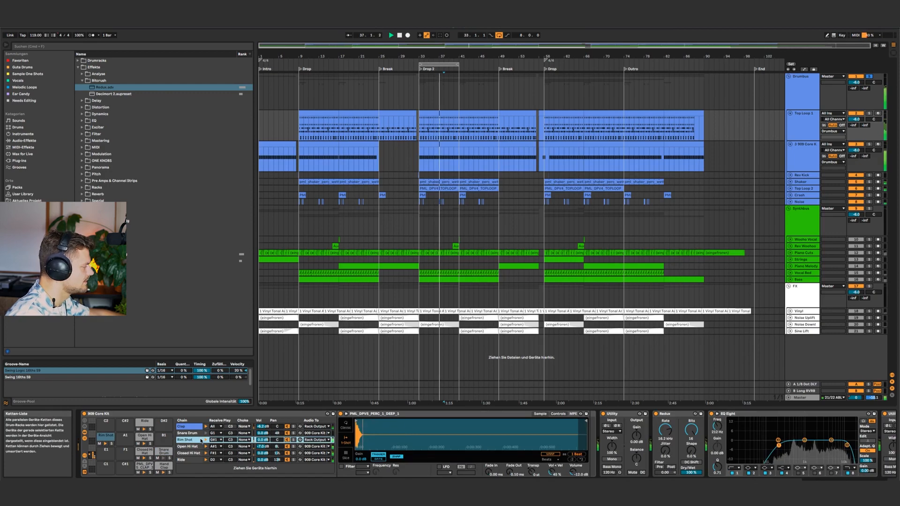
{"action": "left_click", "coordinate": [558, 414]}
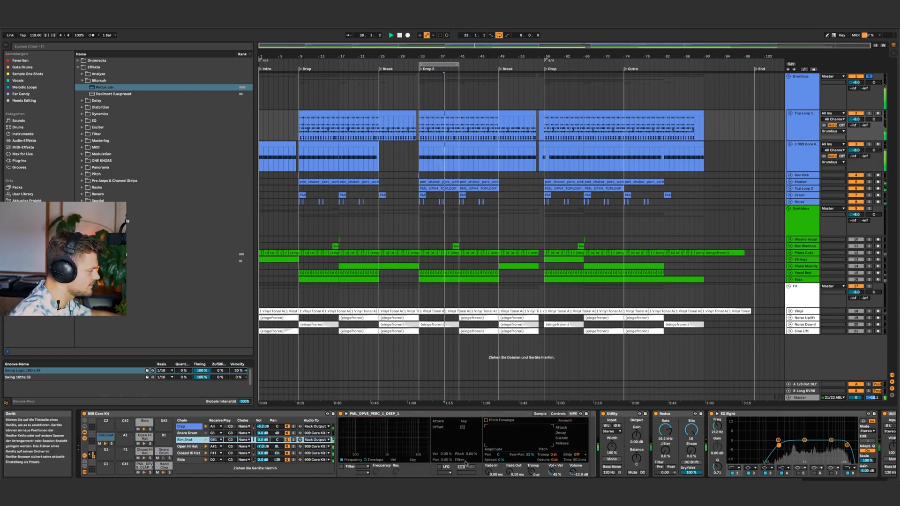
{"action": "left_click", "coordinate": [183, 433]}
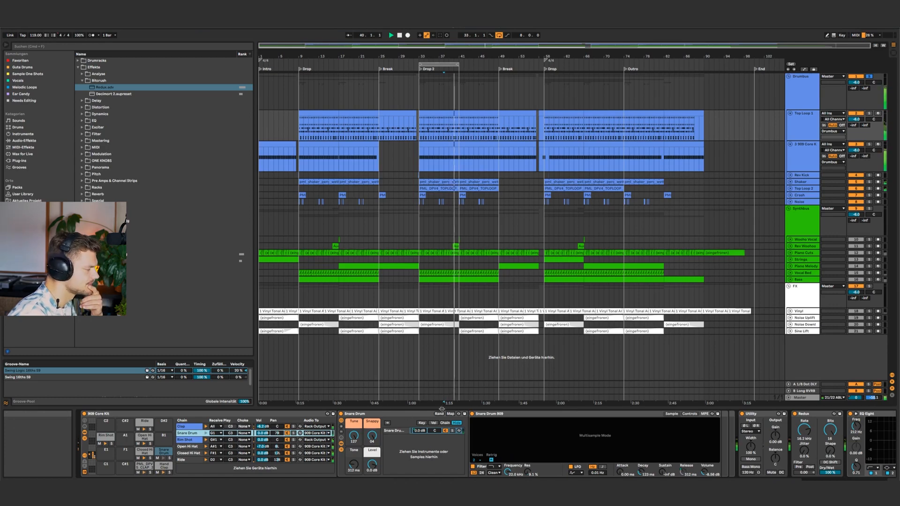
Examine the devices and EQ spectra of the Clap chain and the kick, Shaker, Top Loop 2 and Crash tracks during playback.
{"action": "left_click", "coordinate": [183, 426]}
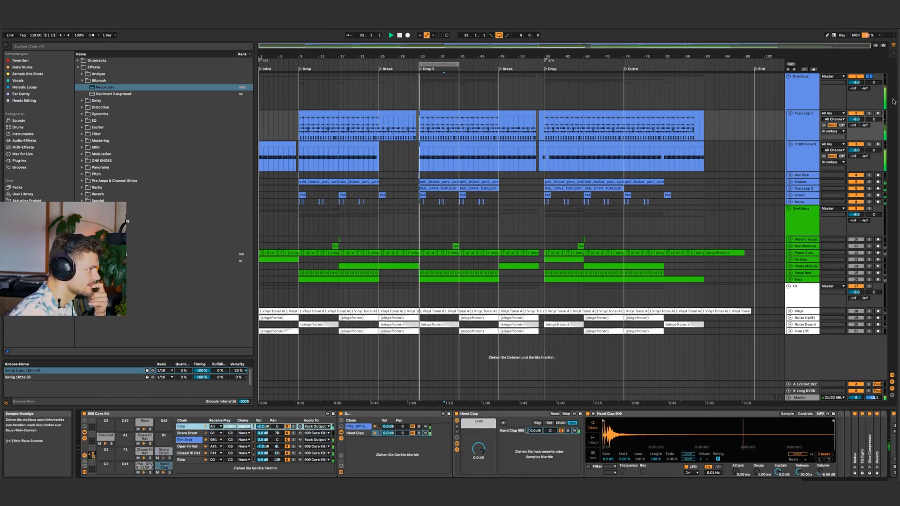
{"action": "left_click", "coordinate": [806, 94]}
{"action": "left_click", "coordinate": [806, 155]}
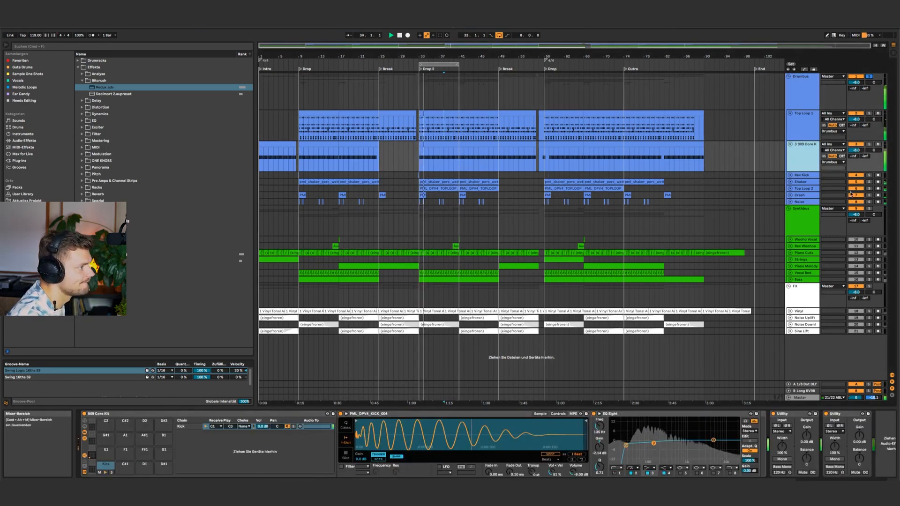
{"action": "left_click", "coordinate": [802, 181]}
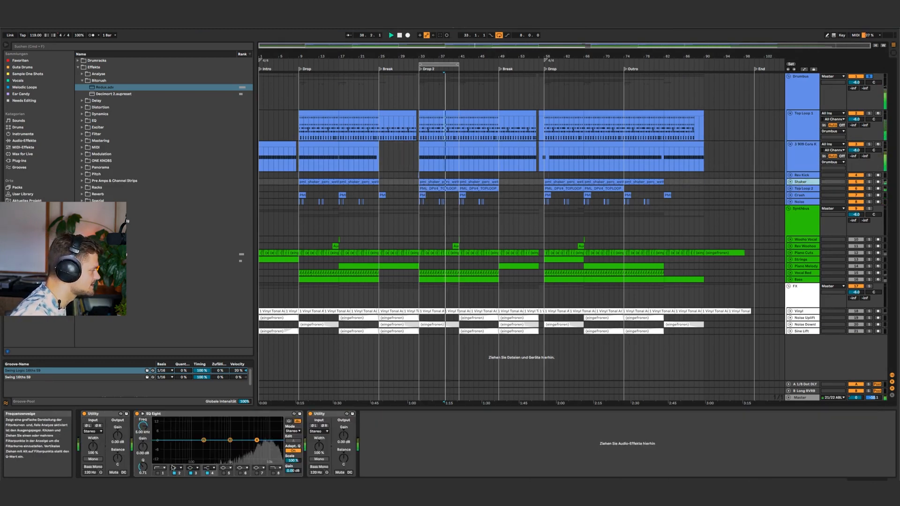
{"action": "left_click", "coordinate": [806, 189]}
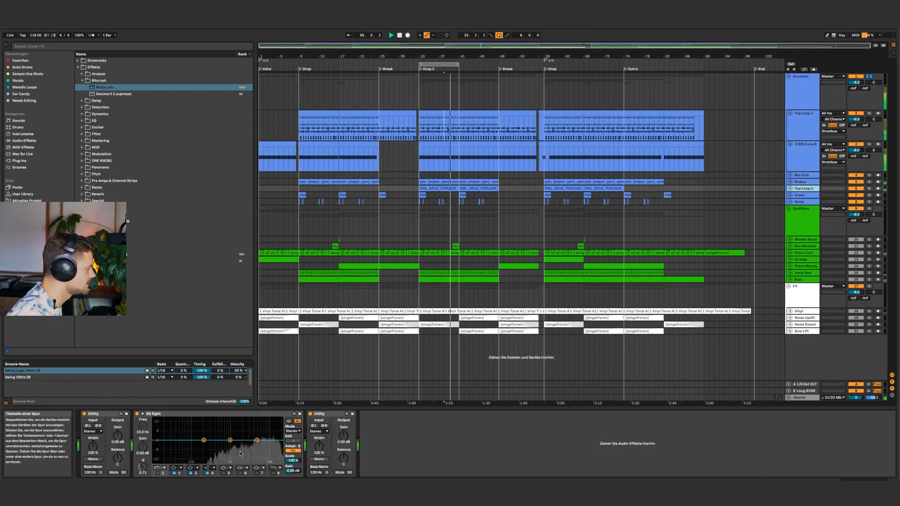
{"action": "left_click", "coordinate": [798, 195]}
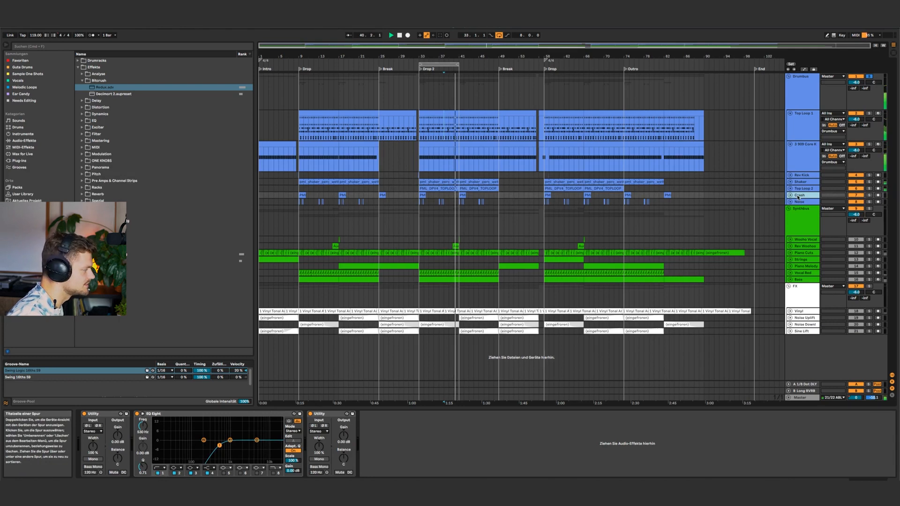
Insert the Misc.inc Drum Fattener rack between the Drumbus's EQ Eight and Auto Filter, audition it, and turn its macro to 0.
{"action": "left_click", "coordinate": [805, 113]}
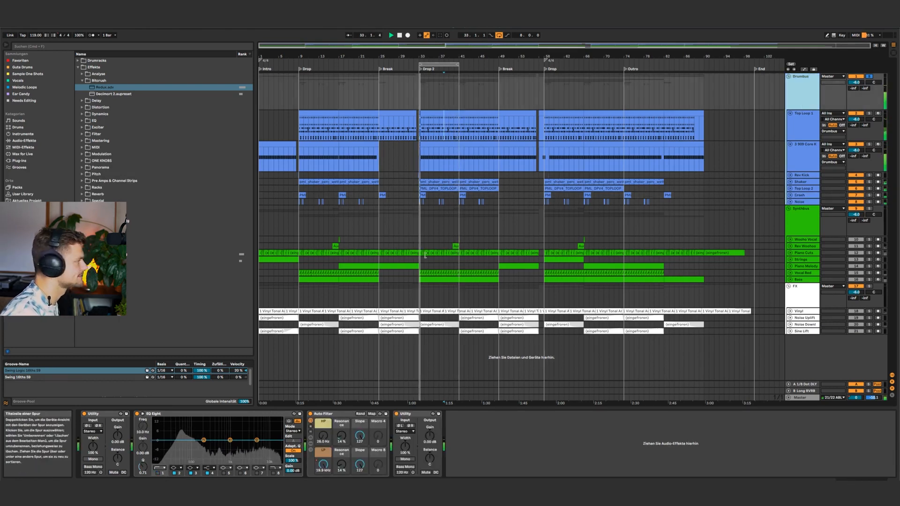
{"action": "left_click", "coordinate": [101, 107]}
{"action": "left_click", "coordinate": [116, 86]}
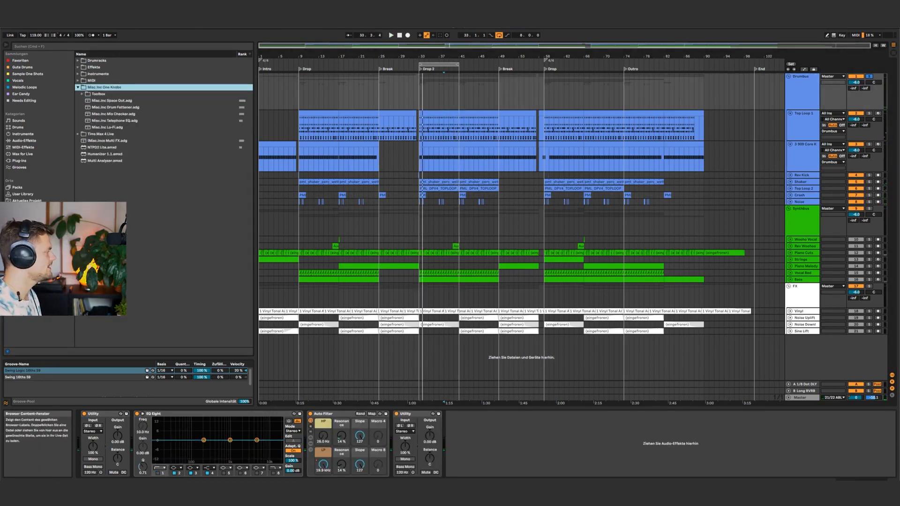
{"action": "left_click", "coordinate": [125, 109]}
{"action": "mouse_move", "coordinate": [387, 438]}
{"action": "left_mouse_down"}
{"action": "mouse_move", "coordinate": [304, 447]}
{"action": "mouse_move", "coordinate": [336, 433]}
{"action": "left_mouse_up"}
{"action": "key", "text": "space"}
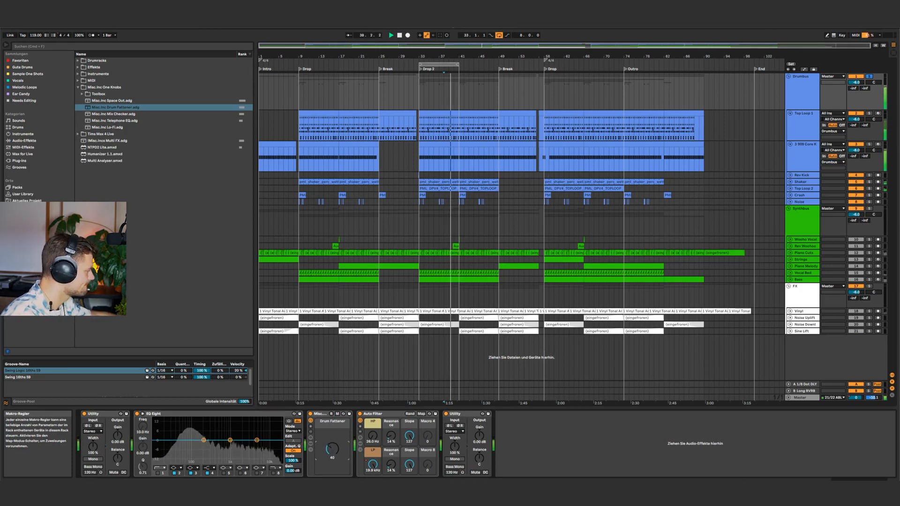
{"action": "left_click_drag", "start_coordinate": [333, 449], "coordinate": [332, 467]}
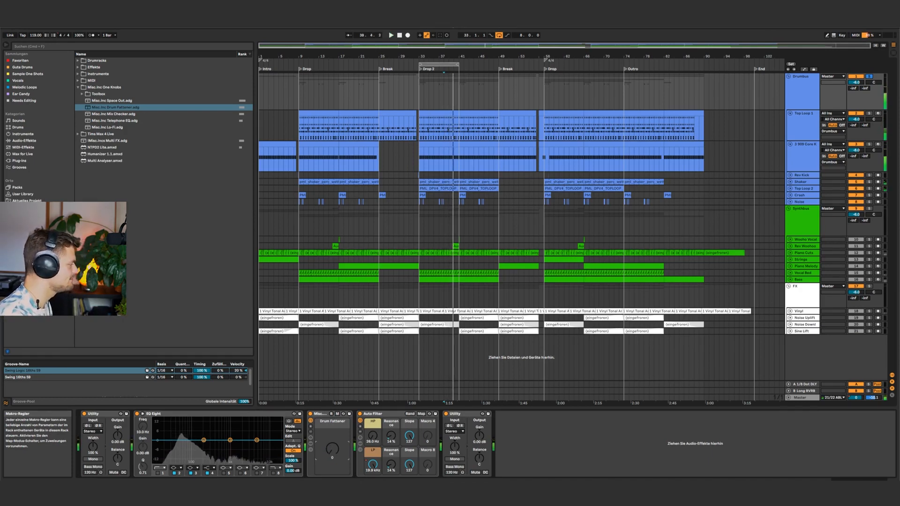
Show the devices inside the Drum Fattener rack and unfold Erosion, Fat Drum Studio, OTT and Utility to inspect them.
{"action": "left_click", "coordinate": [310, 444]}
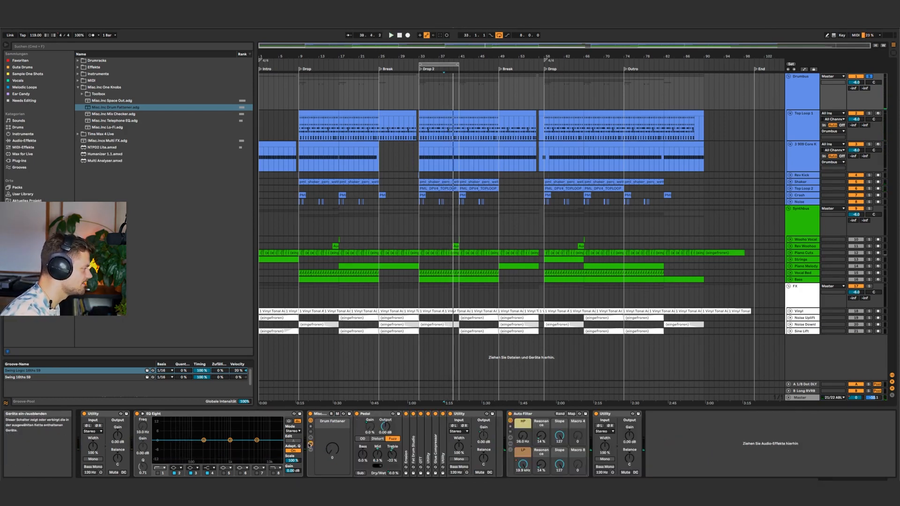
{"action": "double_click", "coordinate": [408, 451]}
{"action": "double_click", "coordinate": [462, 449]}
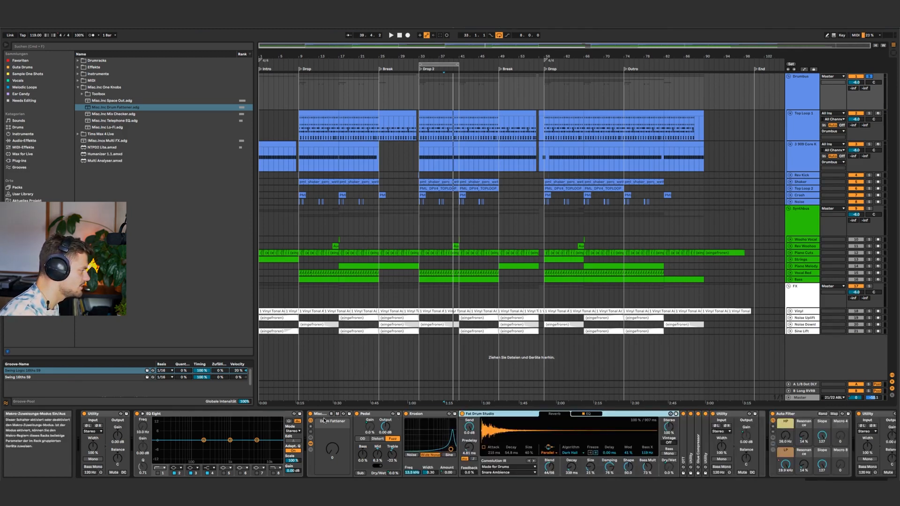
{"action": "double_click", "coordinate": [685, 446]}
{"action": "double_click", "coordinate": [852, 445]}
{"action": "left_click", "coordinate": [875, 480]}
{"action": "scroll", "coordinate": [711, 460], "scroll_direction": "left", "scroll_amount": 10}
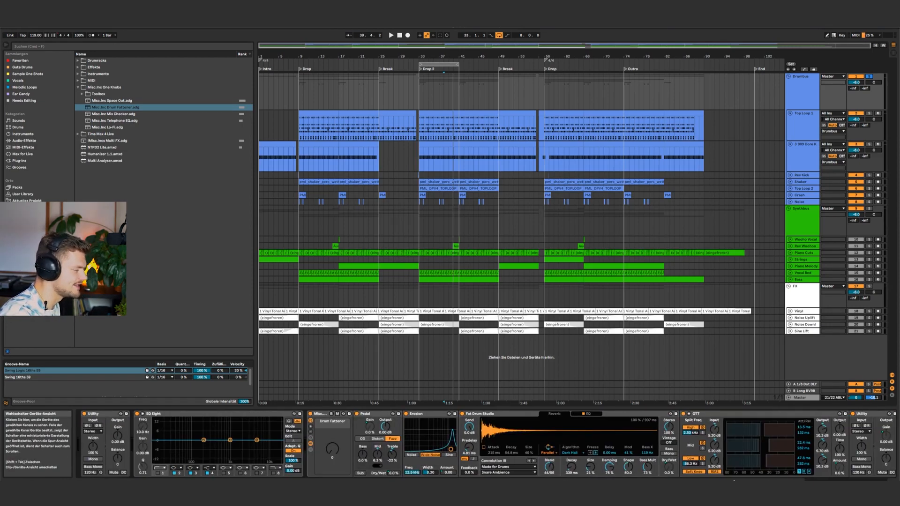
Play the loop and set the Drum Fattener macro on the Drumbus to 41.
{"action": "left_click", "coordinate": [374, 414]}
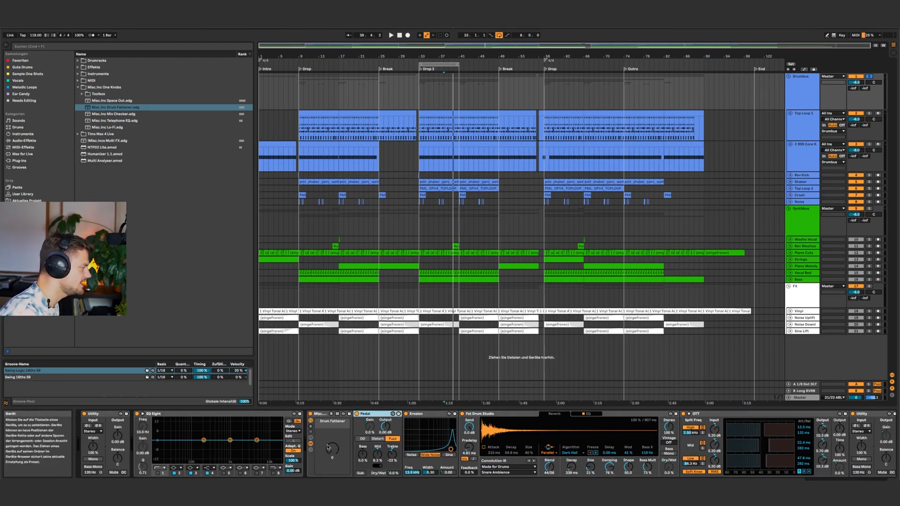
{"action": "key", "text": "space"}
{"action": "left_click_drag", "start_coordinate": [331, 448], "coordinate": [331, 435]}
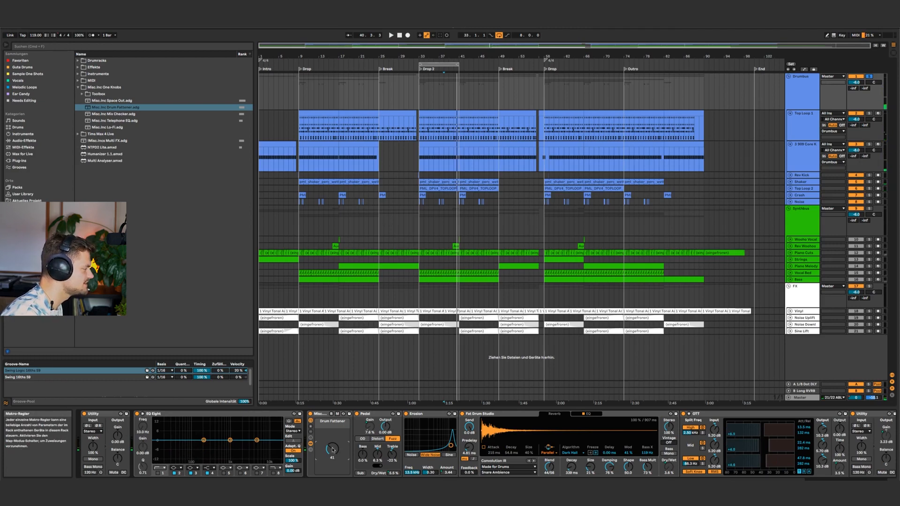
Examine the rack's Pedal, Fat Drum Studio, OTT and remaining devices during playback, and fold the Drum Fattener.
{"action": "left_click", "coordinate": [371, 415]}
{"action": "left_click", "coordinate": [491, 415]}
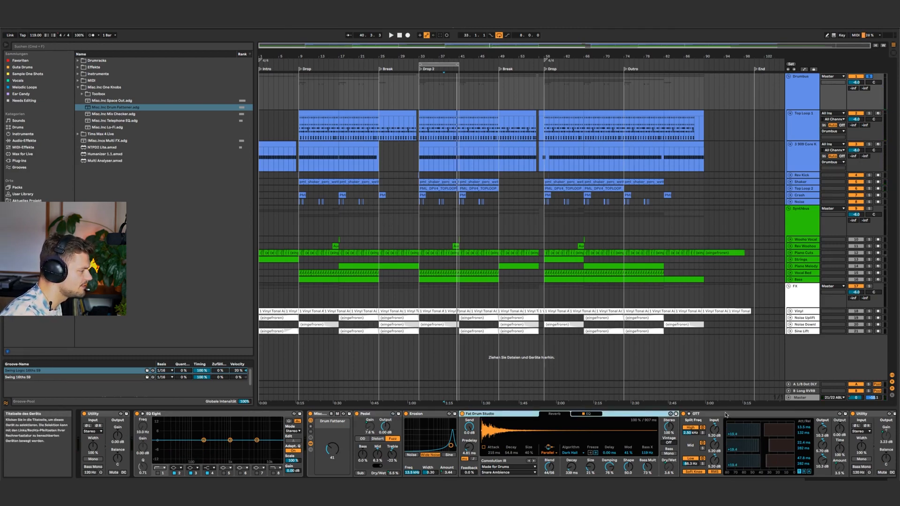
{"action": "left_click", "coordinate": [726, 414]}
{"action": "key", "text": "space"}
{"action": "left_click_drag", "start_coordinate": [867, 479], "coordinate": [847, 479]}
{"action": "key", "text": "space"}
{"action": "left_click", "coordinate": [310, 437]}
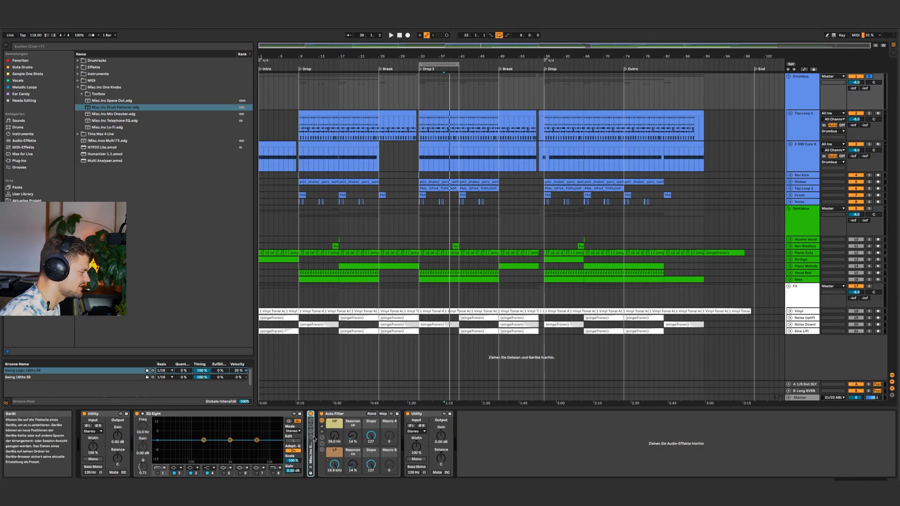
Insert a Glue Compressor after the Drum Fattener on the Drumbus and enable its Soft clipping.
{"action": "left_click", "coordinate": [797, 96]}
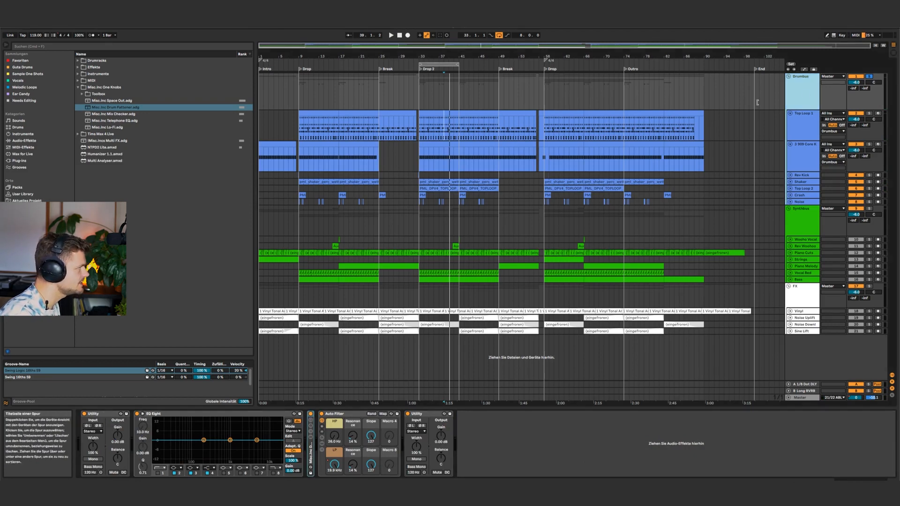
{"action": "left_click", "coordinate": [78, 67]}
{"action": "left_click", "coordinate": [24, 141]}
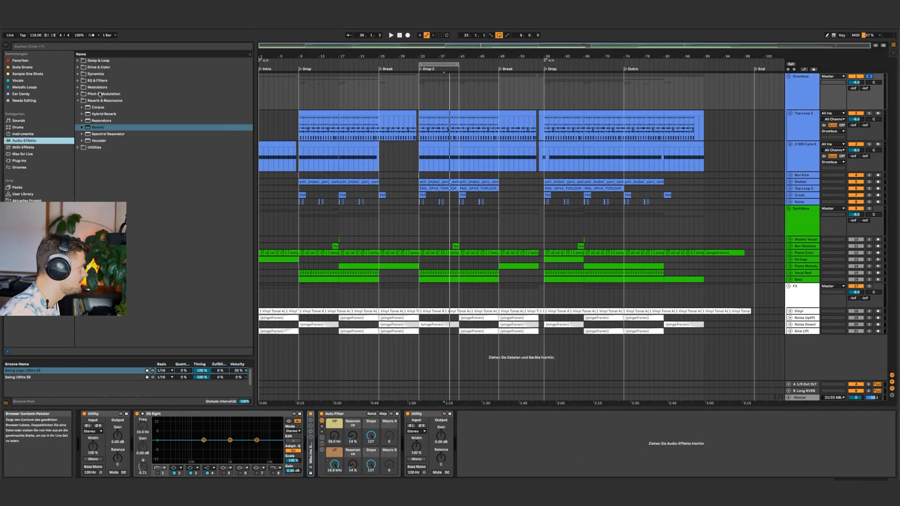
{"action": "left_click", "coordinate": [79, 68]}
{"action": "left_click", "coordinate": [78, 141]}
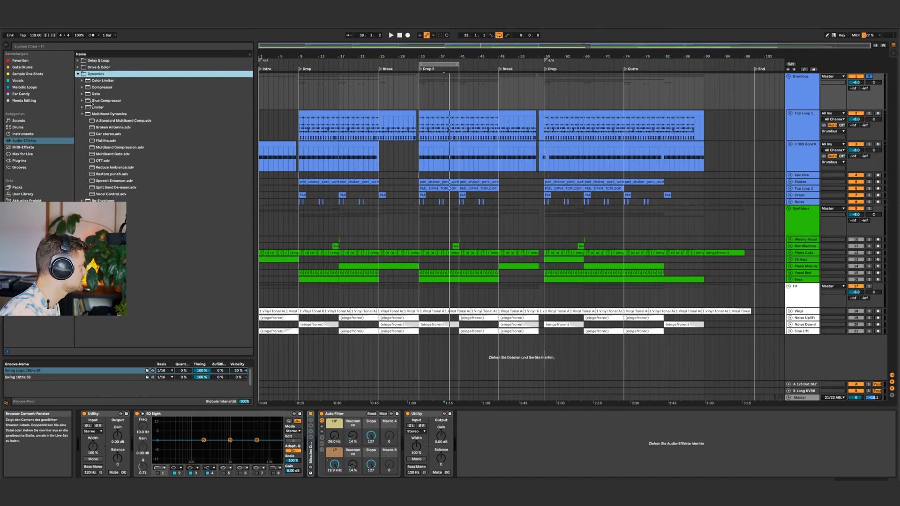
{"action": "left_click", "coordinate": [82, 113]}
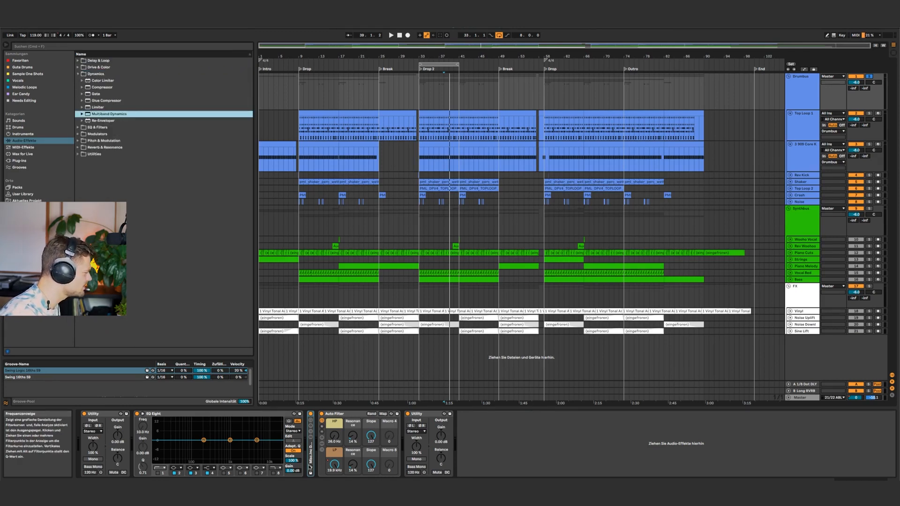
{"action": "double_click", "coordinate": [311, 457]}
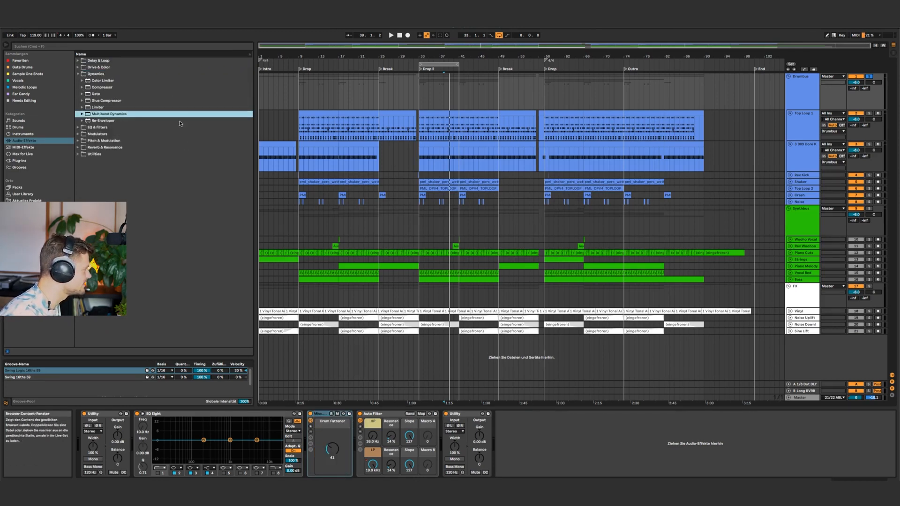
{"action": "left_click", "coordinate": [106, 100]}
{"action": "left_click_drag", "start_coordinate": [107, 101], "coordinate": [397, 475]}
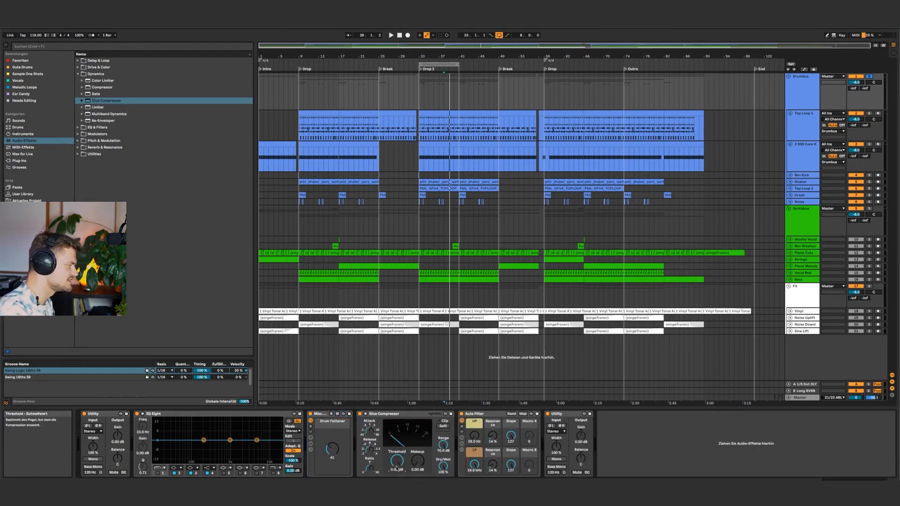
{"action": "left_click", "coordinate": [442, 427]}
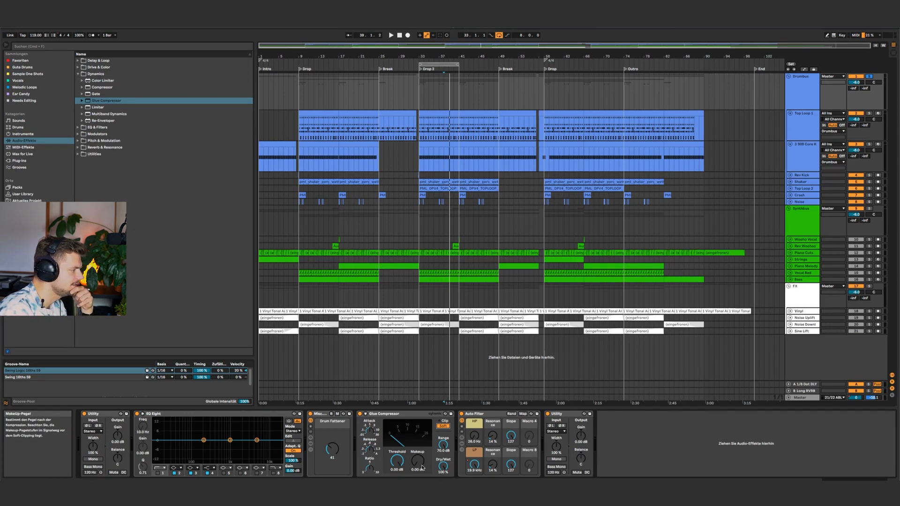
Insert the VPS Scope preset from the user library's Analyse effects between the two Utility devices on the Master.
{"action": "left_click", "coordinate": [799, 398]}
{"action": "left_click", "coordinate": [788, 397]}
{"action": "left_click", "coordinate": [24, 214]}
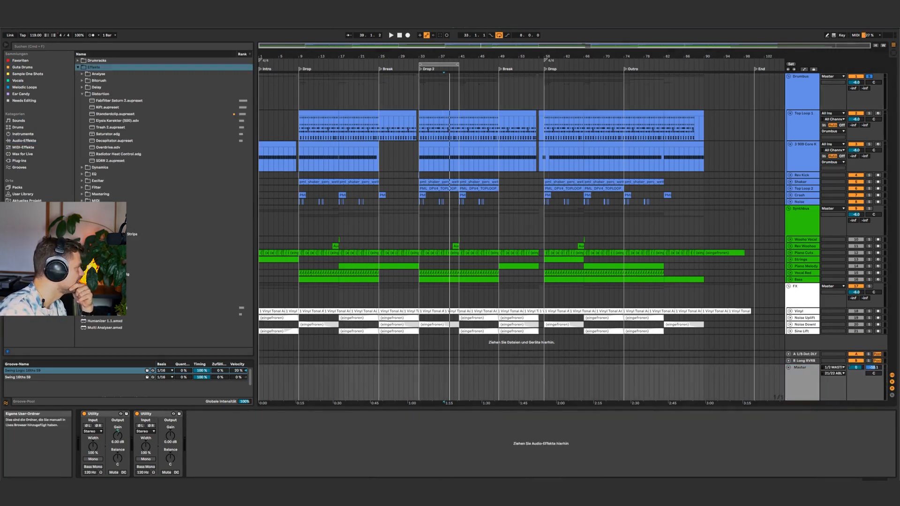
{"action": "left_click", "coordinate": [83, 74]}
{"action": "left_click_drag", "start_coordinate": [109, 100], "coordinate": [125, 454]}
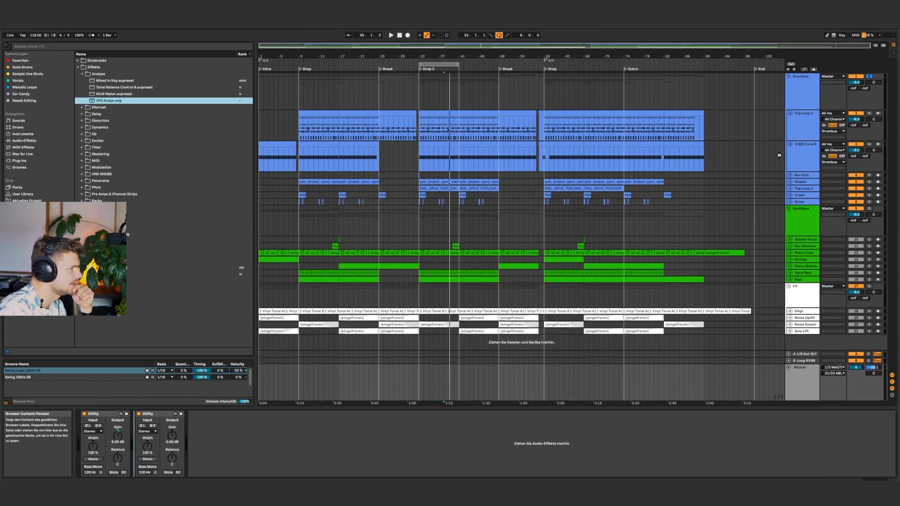
Solo the 909 Core Kit kick track and switch VPS Scope on the Master to its Scope view during playback.
{"action": "left_click", "coordinate": [802, 103]}
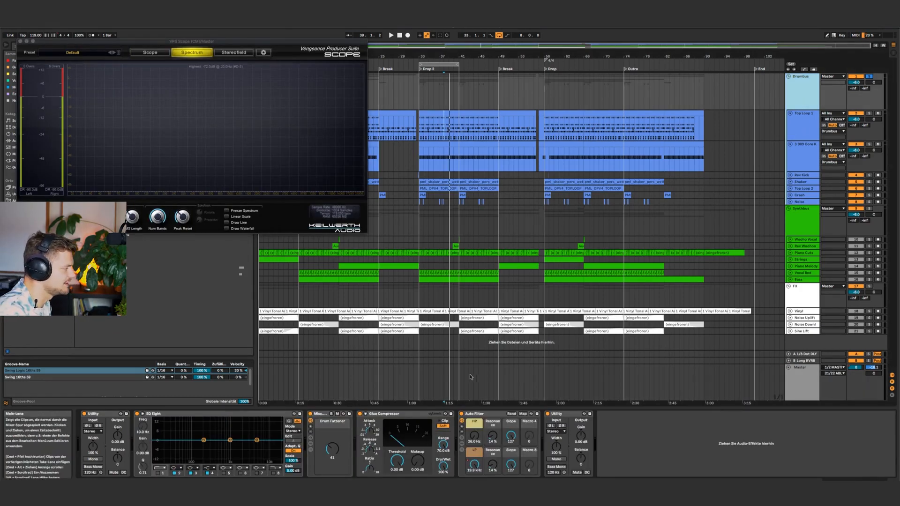
{"action": "left_click", "coordinate": [865, 146]}
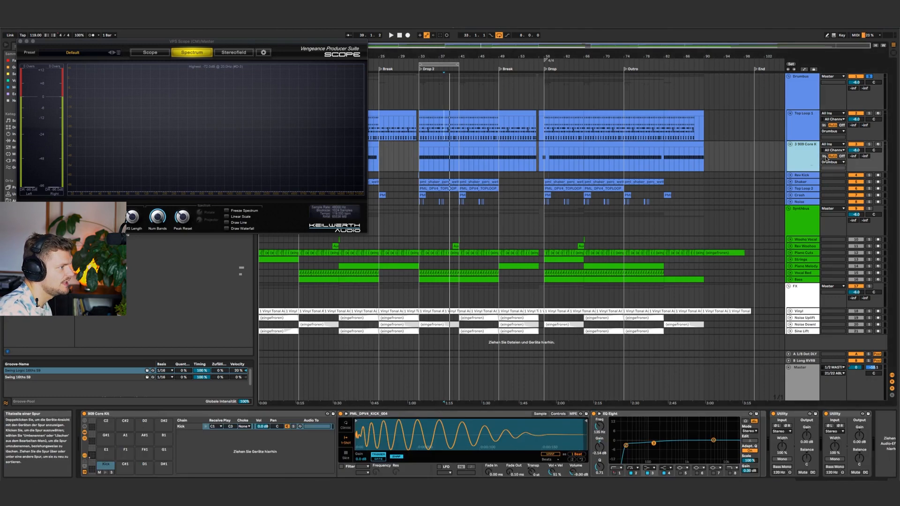
{"action": "left_click", "coordinate": [810, 393]}
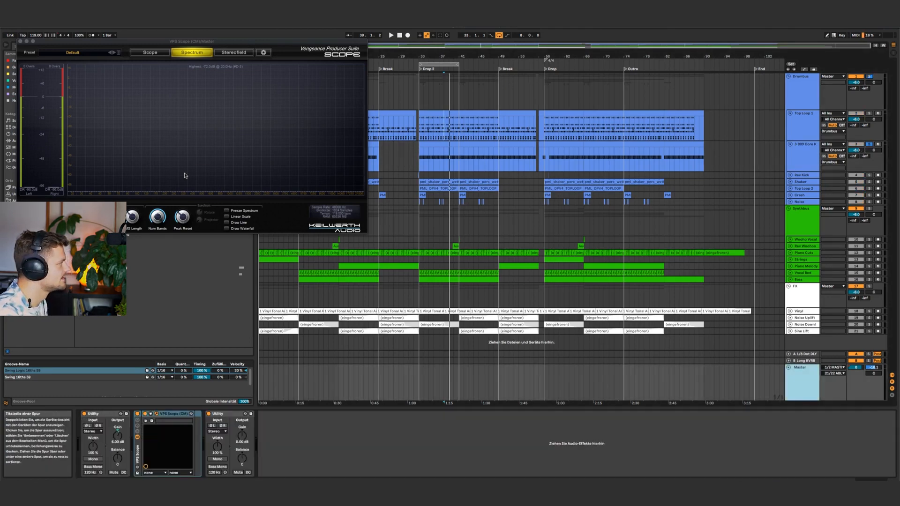
{"action": "key", "text": "space"}
{"action": "left_click", "coordinate": [150, 52]}
{"action": "left_click_drag", "start_coordinate": [166, 41], "coordinate": [264, 78]}
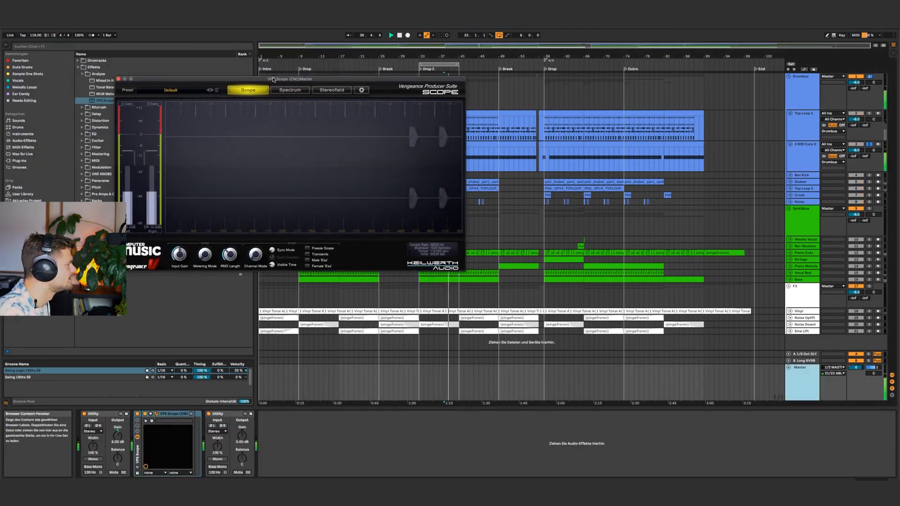
Set VPS Scope's sync mode to Transient, input gain to about 6.1 dB and a shorter visible time to show the kick waveform.
{"action": "key", "text": "space"}
{"action": "left_click_drag", "start_coordinate": [273, 250], "coordinate": [274, 236]}
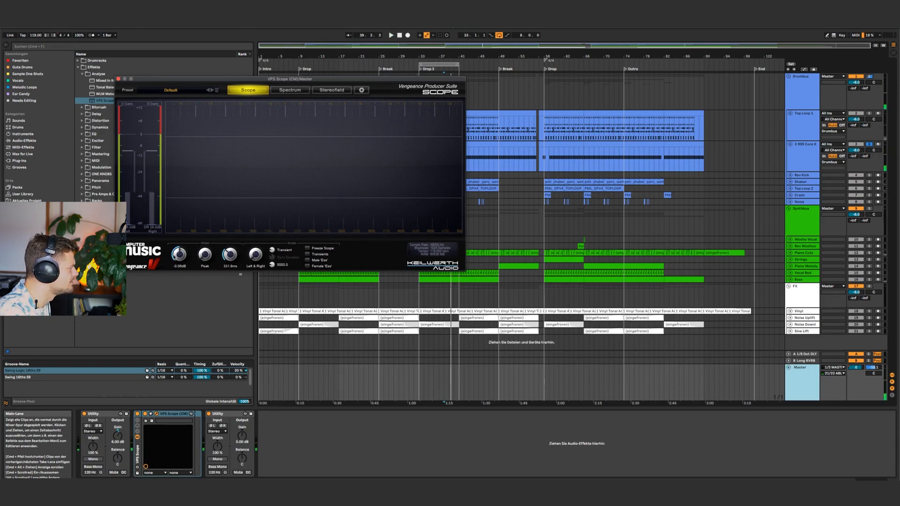
{"action": "key", "text": "space"}
{"action": "left_click_drag", "start_coordinate": [175, 256], "coordinate": [178, 241]}
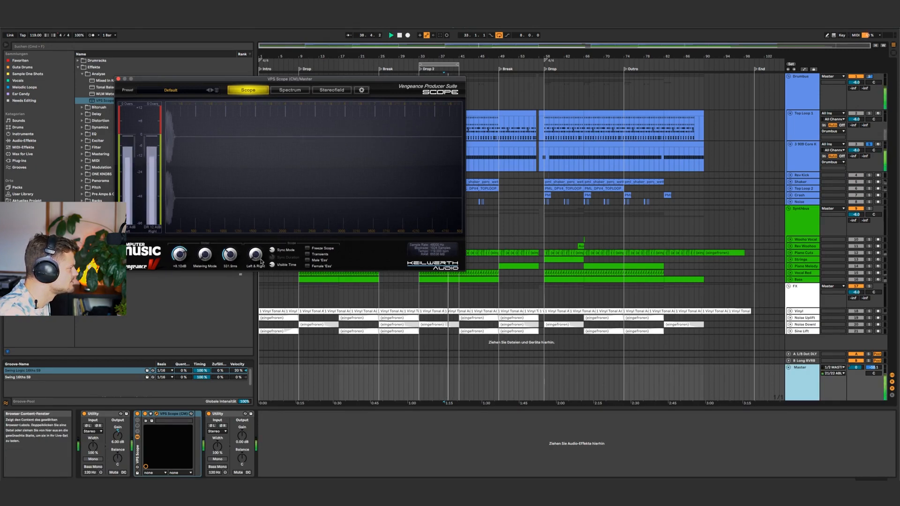
{"action": "left_click_drag", "start_coordinate": [272, 265], "coordinate": [274, 279]}
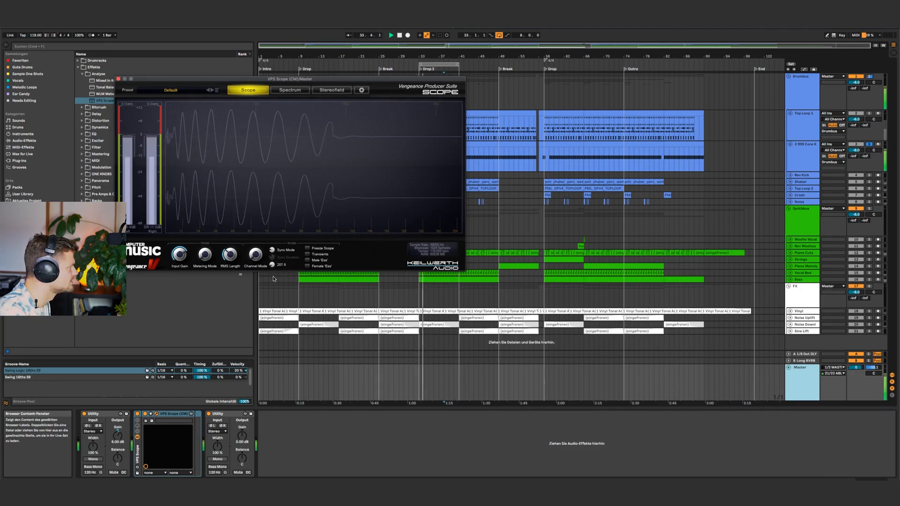
{"action": "left_click_drag", "start_coordinate": [217, 80], "coordinate": [416, 208]}
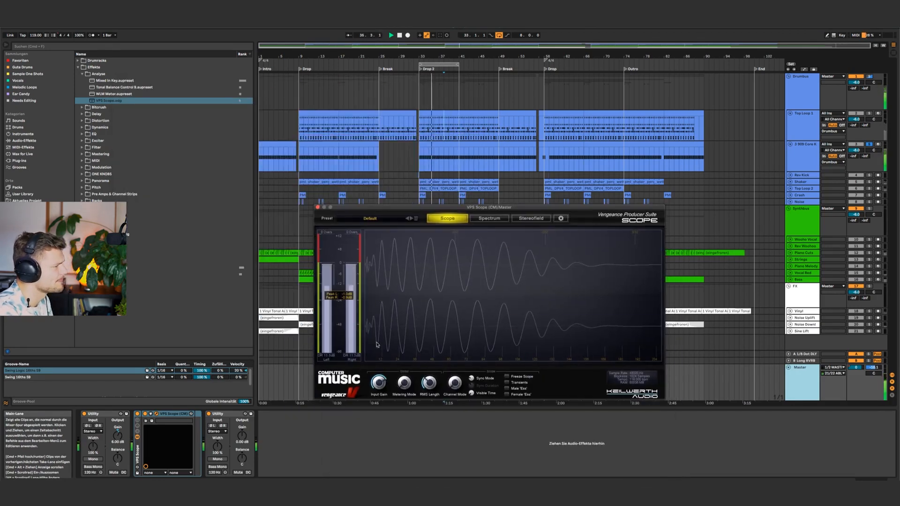
{"action": "key", "text": "space"}
Insert the Softclipper rack from the user library's Dynamics presets between the Drum Fattener and Glue Compressor on the Drumbus.
{"action": "left_click", "coordinate": [802, 89]}
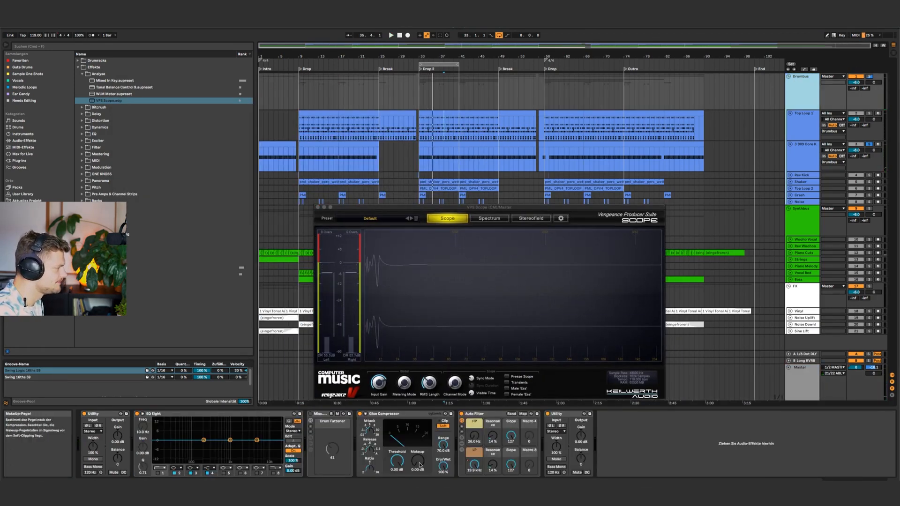
{"action": "left_click", "coordinate": [446, 442]}
{"action": "left_click", "coordinate": [92, 123]}
{"action": "key", "text": "Left"}
{"action": "key", "text": "Down"}
{"action": "key", "text": "Right"}
{"action": "key", "text": "Down"}
{"action": "key", "text": "Down"}
{"action": "key", "text": "Right"}
{"action": "left_click_drag", "start_coordinate": [123, 128], "coordinate": [364, 441]}
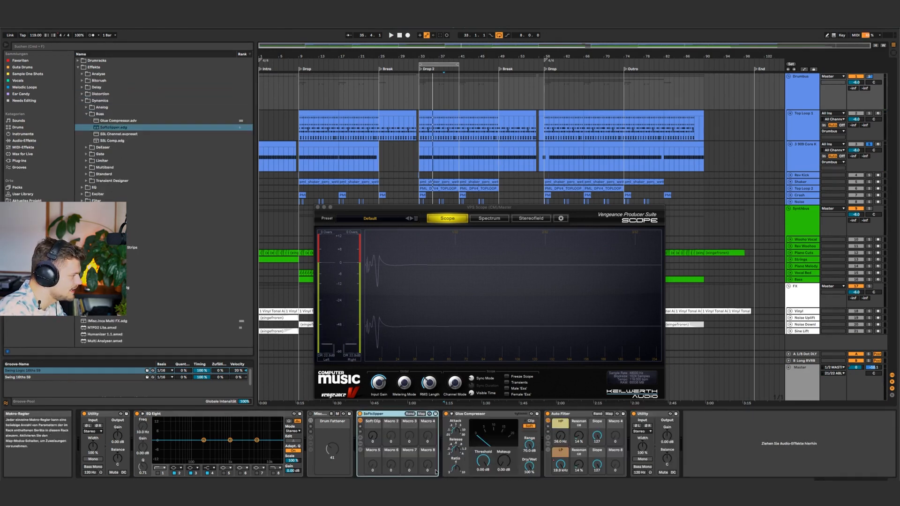
Delete the standalone Glue Compressor from the Drumbus and show the devices inside the Softclipper rack.
{"action": "left_click", "coordinate": [360, 431]}
{"action": "left_click", "coordinate": [469, 413]}
{"action": "key", "text": "Delete"}
{"action": "left_click", "coordinate": [360, 443]}
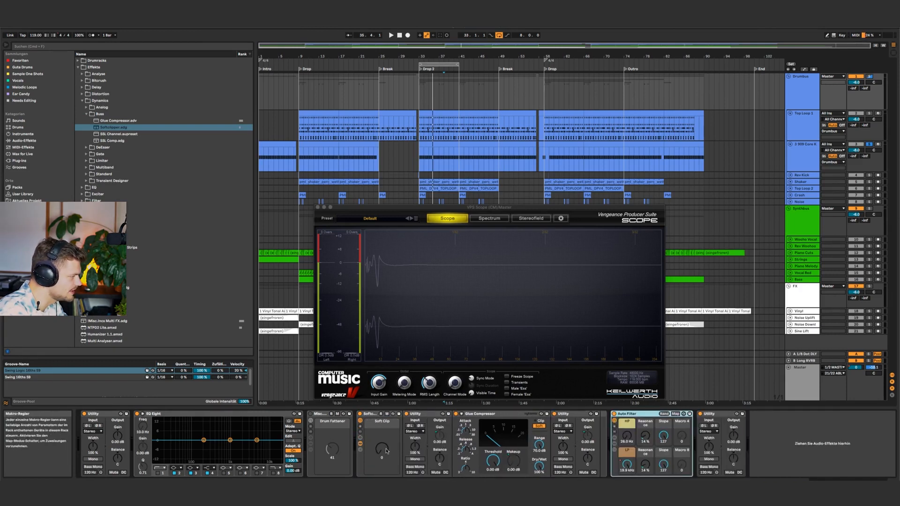
Test the Softclipper's Soft Clip macro at 127 and 40 on the kick waveform, and delete the rack from the Drumbus.
{"action": "left_click_drag", "start_coordinate": [382, 449], "coordinate": [382, 431]}
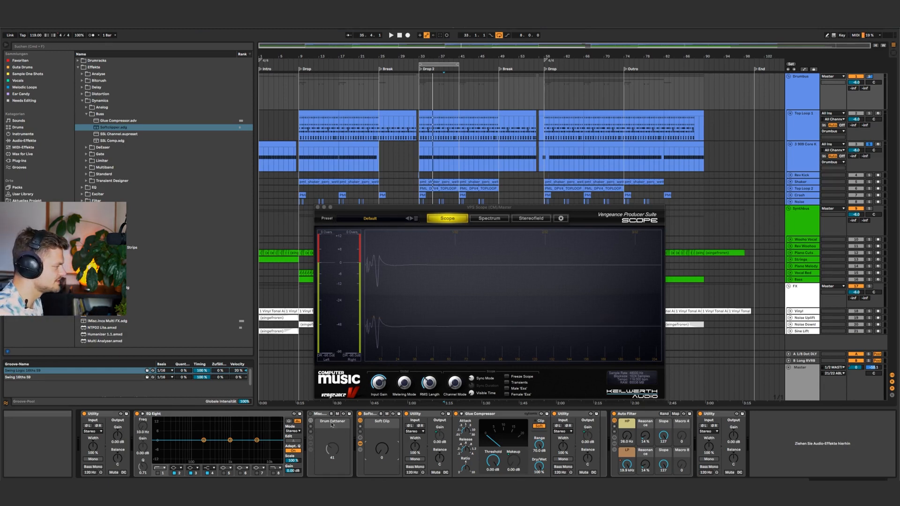
{"action": "left_click_drag", "start_coordinate": [368, 318], "coordinate": [450, 284]}
{"action": "key", "text": "space"}
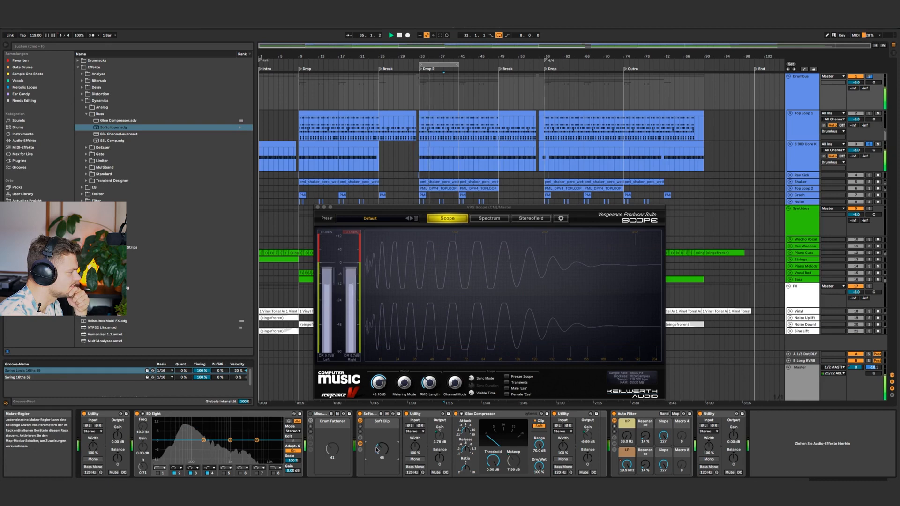
{"action": "left_click_drag", "start_coordinate": [381, 449], "coordinate": [381, 436]}
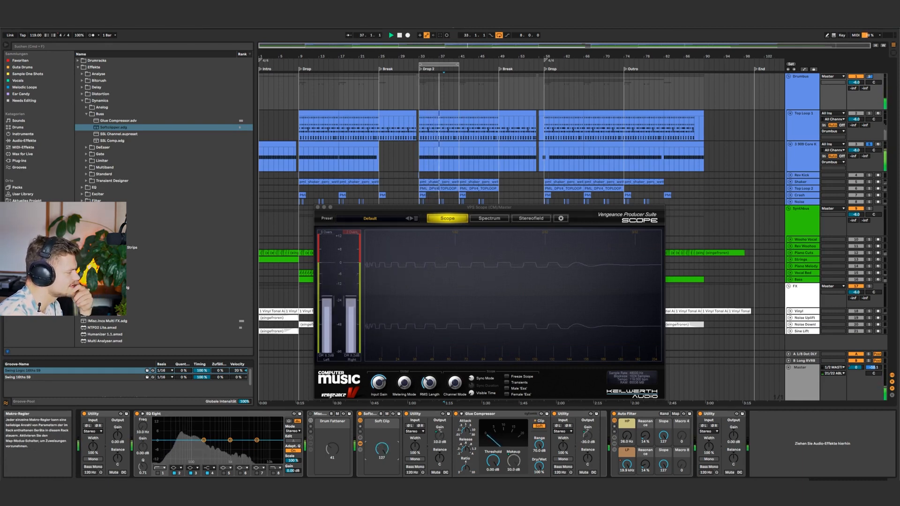
{"action": "left_click_drag", "start_coordinate": [381, 449], "coordinate": [381, 482]}
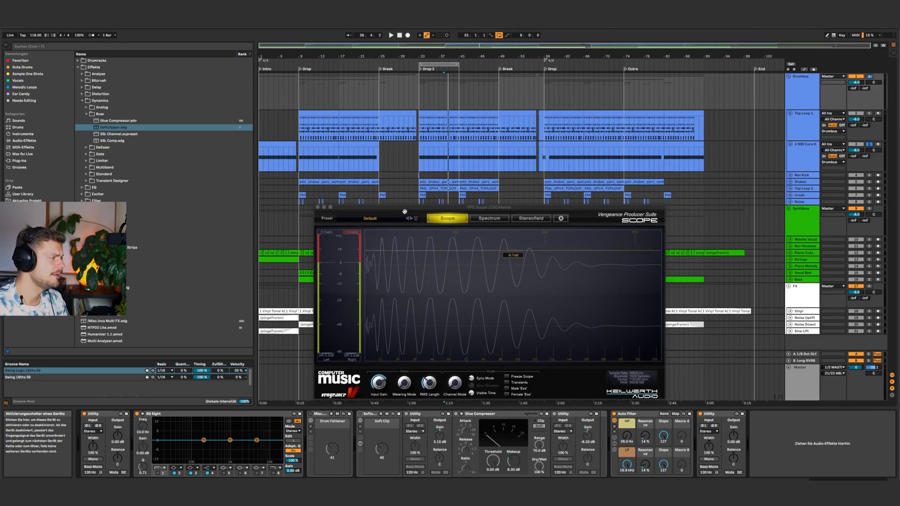
{"action": "left_click", "coordinate": [371, 415]}
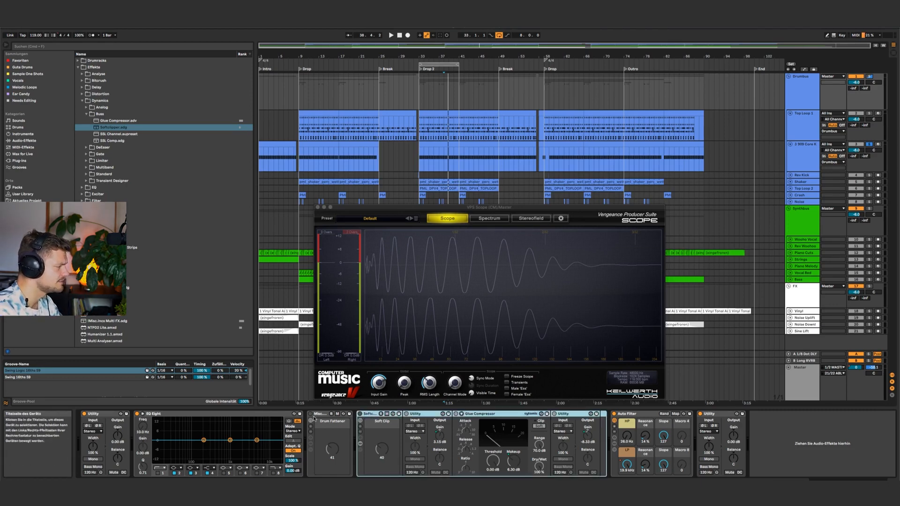
{"action": "key", "text": "Delete"}
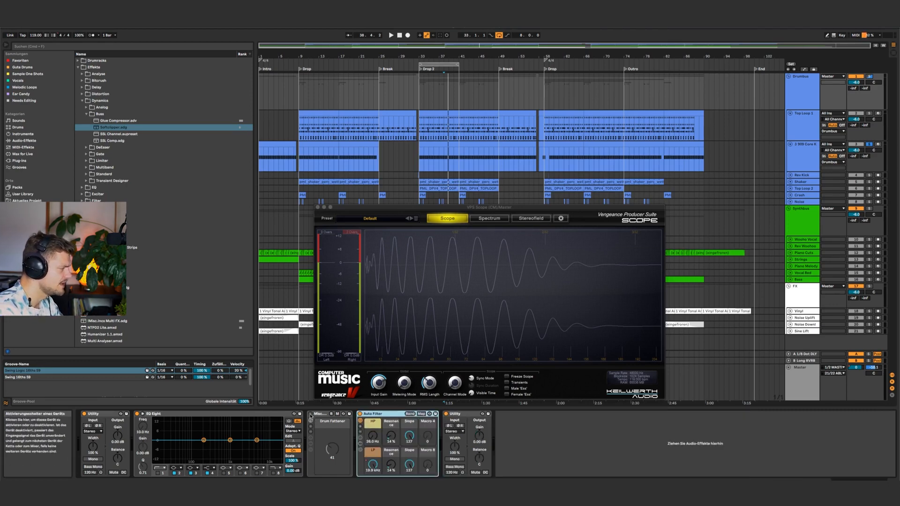
Show the devices inside the Drum Fattener rack and inspect its built-in Glue Compressor.
{"action": "left_click", "coordinate": [311, 446]}
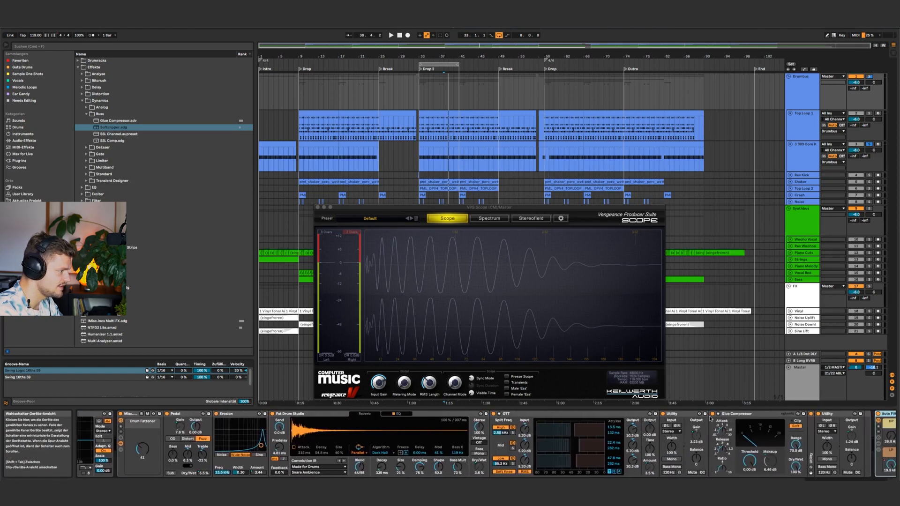
{"action": "left_click", "coordinate": [737, 414]}
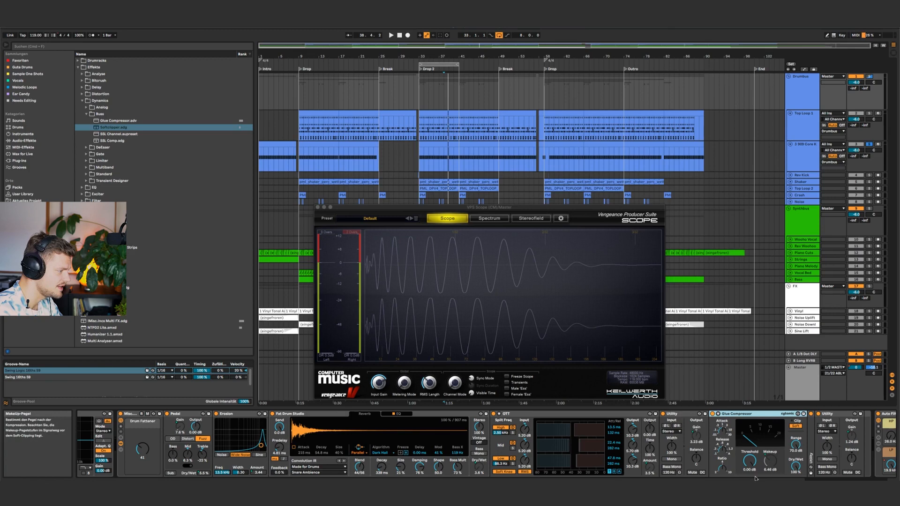
{"action": "left_click", "coordinate": [814, 484]}
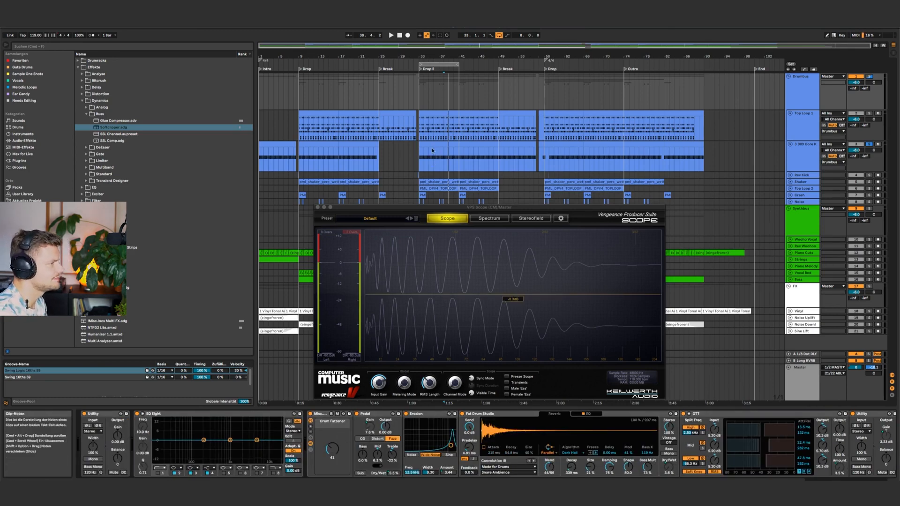
Play the Drop 2 kick clip and lower VPS Scope's input gain while viewing the waveform.
{"action": "left_click", "coordinate": [429, 142]}
{"action": "key", "text": "space"}
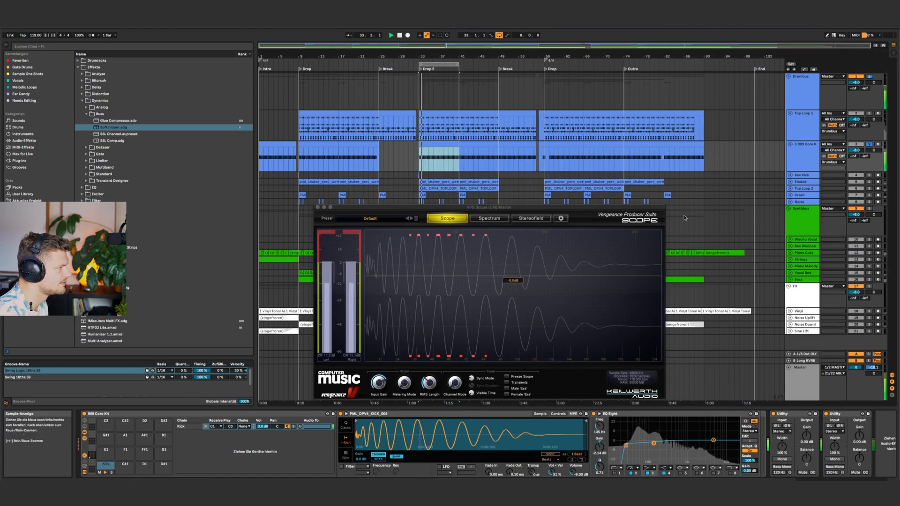
{"action": "left_click", "coordinate": [791, 160]}
{"action": "left_click_drag", "start_coordinate": [378, 383], "coordinate": [378, 397]}
{"action": "mouse_move", "coordinate": [432, 260]}
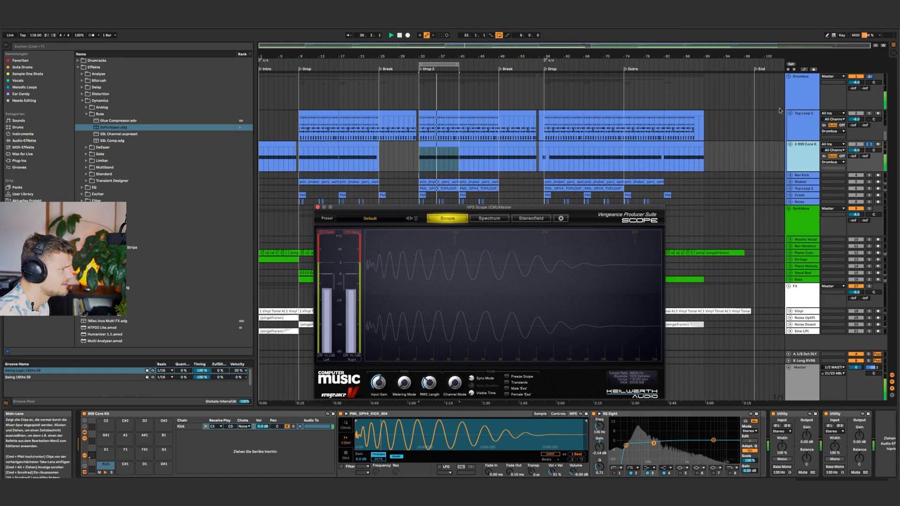
Listen to the soloed Drumbus with its full processing and clear the solo.
{"action": "left_click", "coordinate": [806, 93]}
{"action": "left_click", "coordinate": [869, 77]}
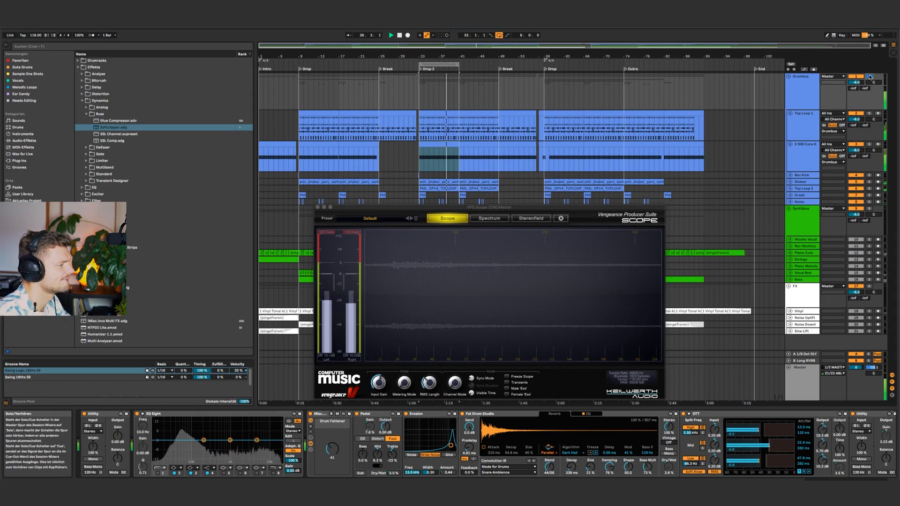
{"action": "key", "text": "space"}
{"action": "left_click", "coordinate": [869, 76]}
Close the VPS Scope window and play the full arrangement from shortly before the first Drop.
{"action": "left_click_drag", "start_coordinate": [348, 127], "coordinate": [260, 126]}
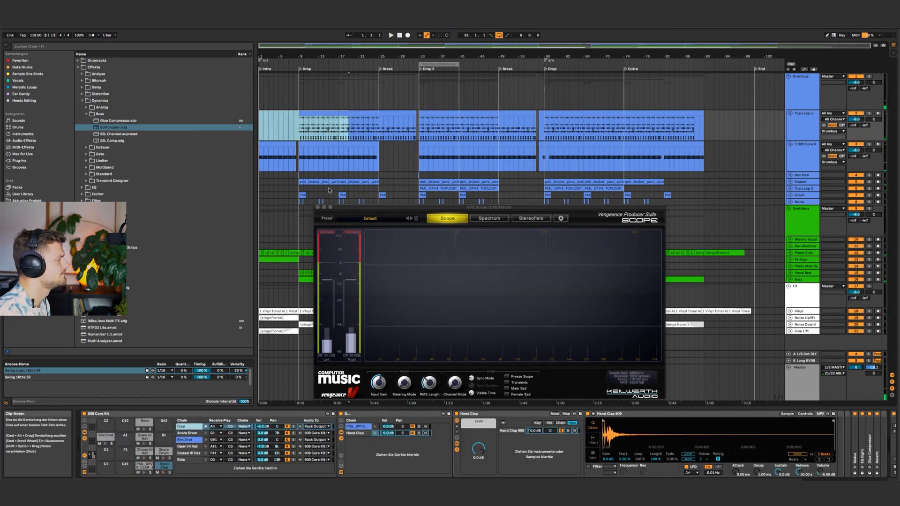
{"action": "key", "text": "space"}
{"action": "left_click", "coordinate": [316, 207]}
{"action": "left_click", "coordinate": [291, 117]}
Rename the 909 Core Kit kick track as Kick.
{"action": "left_click", "coordinate": [802, 157]}
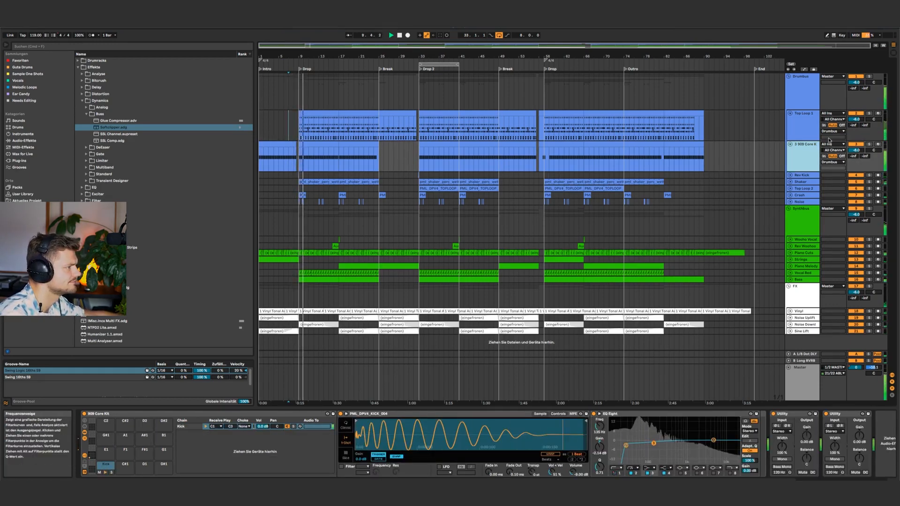
{"action": "key", "text": "super+r"}
{"action": "type", "text": "Kick"}
{"action": "key", "text": "Return"}
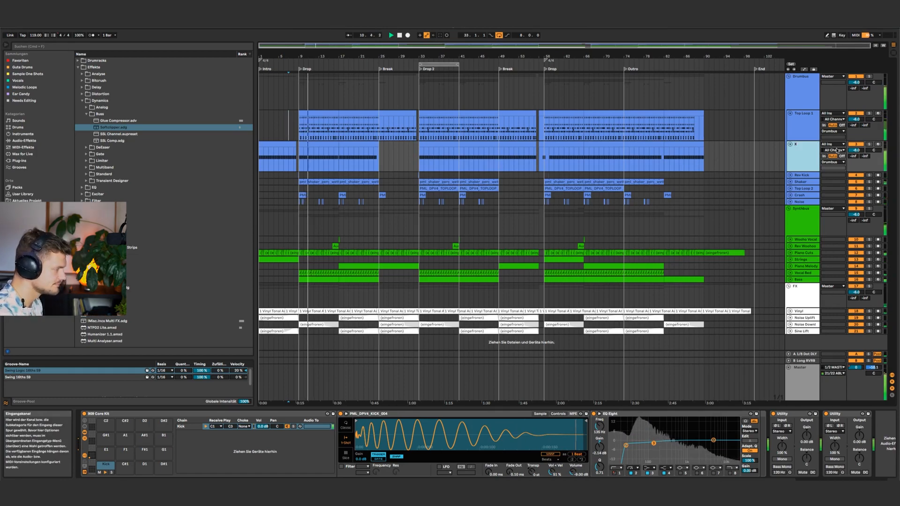
Check the Synthbus's sidechain Compressor and adjust the Kick track's volume slightly during playback.
{"action": "left_click", "coordinate": [856, 151]}
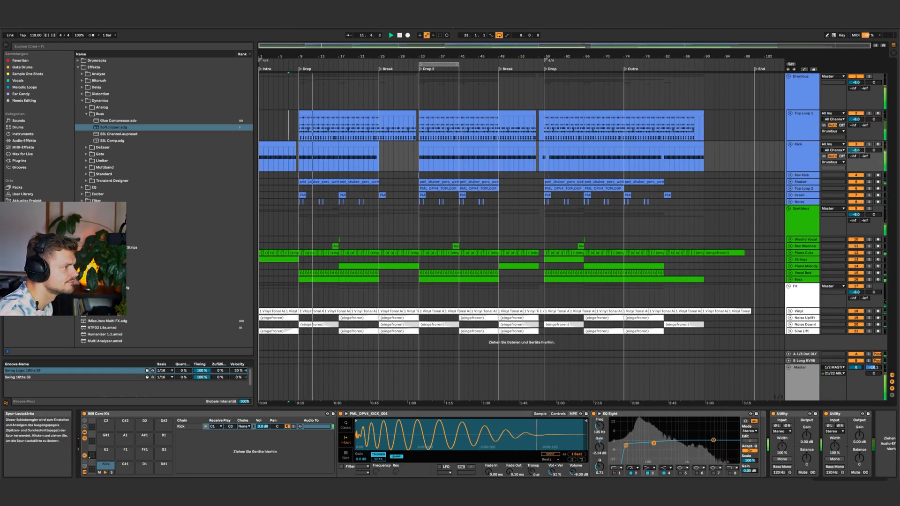
{"action": "left_click", "coordinate": [802, 145]}
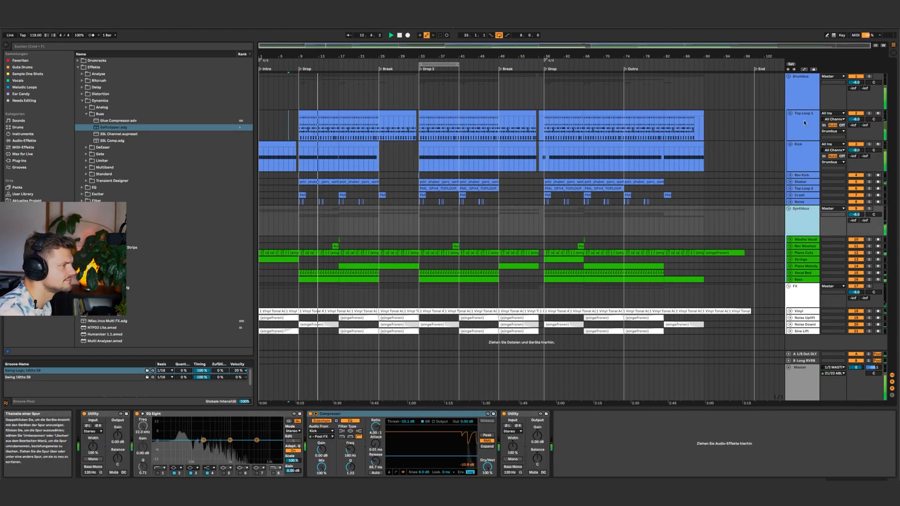
{"action": "left_click", "coordinate": [801, 146]}
{"action": "left_click_drag", "start_coordinate": [856, 150], "coordinate": [856, 147]}
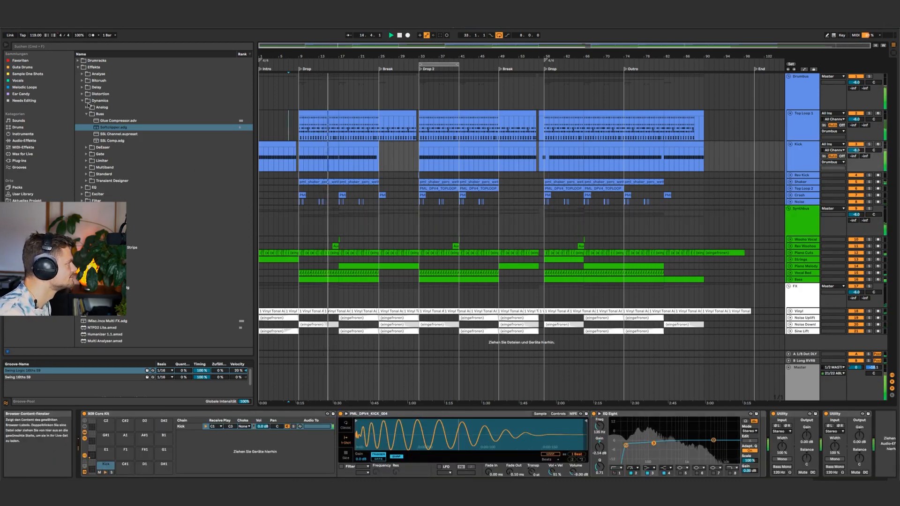
Insert the Auto Filter rack after EQ Eight on the Kick track and audition its low-pass at 5.11 kHz in the first Drop.
{"action": "left_click", "coordinate": [83, 100]}
{"action": "left_click", "coordinate": [82, 121]}
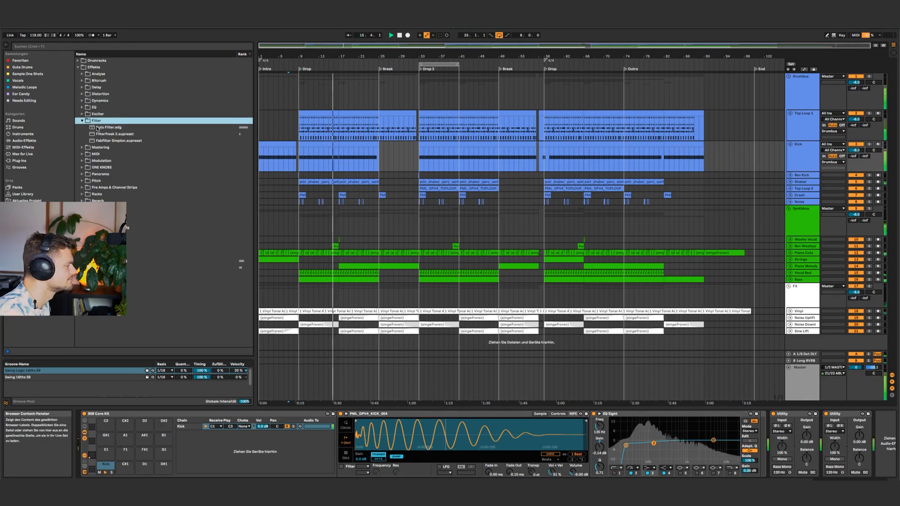
{"action": "left_click_drag", "start_coordinate": [97, 128], "coordinate": [768, 440]}
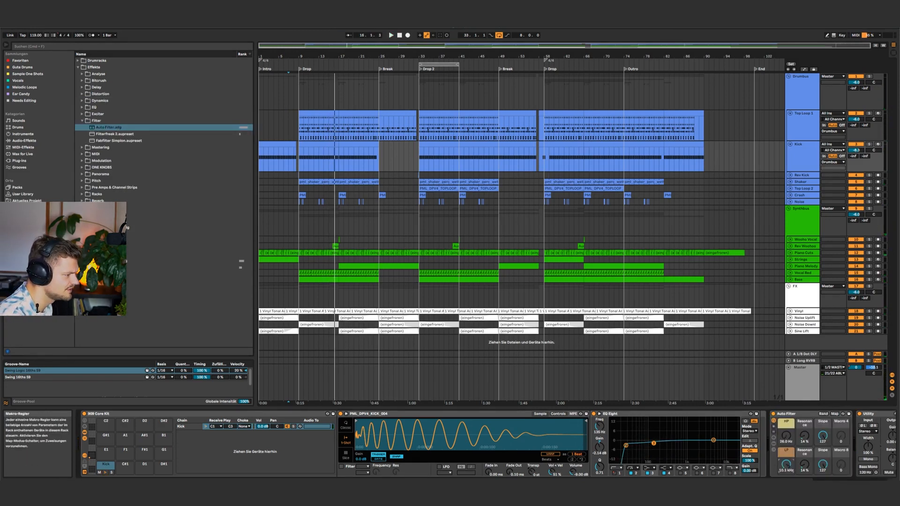
{"action": "key", "text": "space"}
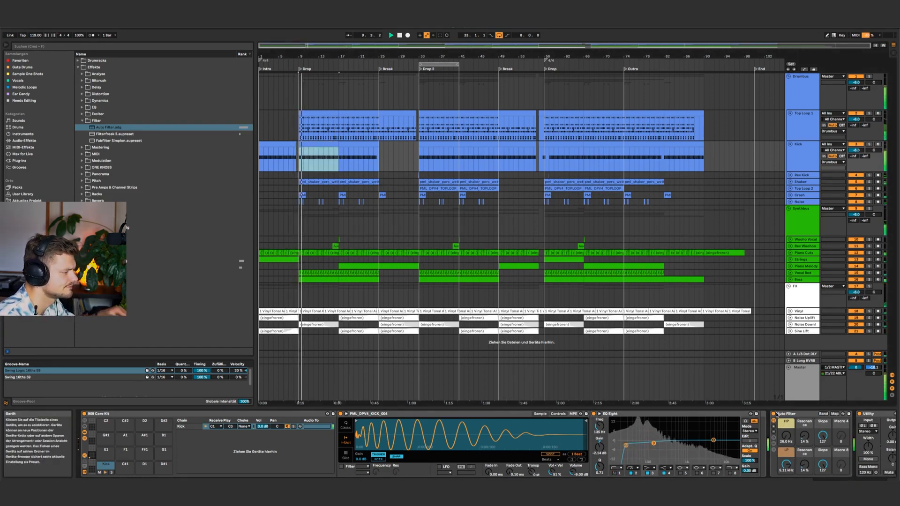
{"action": "left_click", "coordinate": [775, 414]}
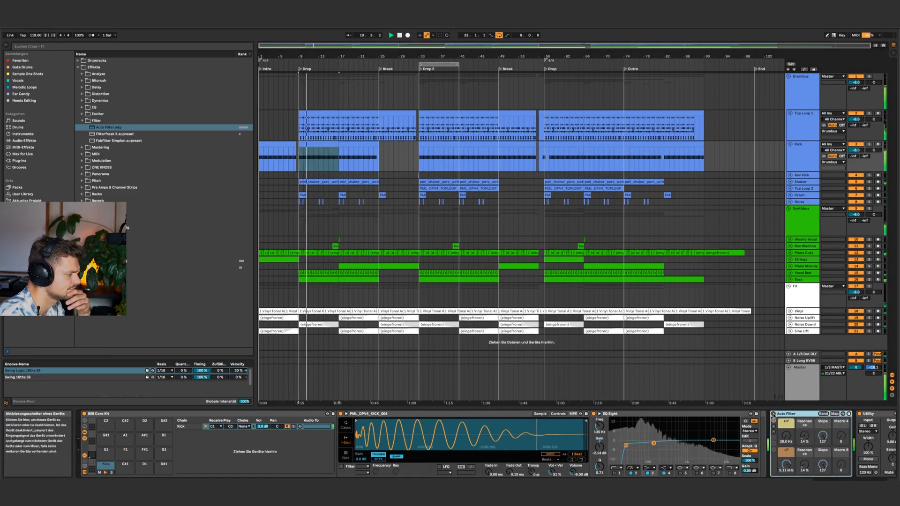
Hide the inner devices of the Drumbus's Drum Fattener rack and solo the Drumbus, with Drop 2's first eight bars set as the loop.
{"action": "left_click", "coordinate": [811, 86]}
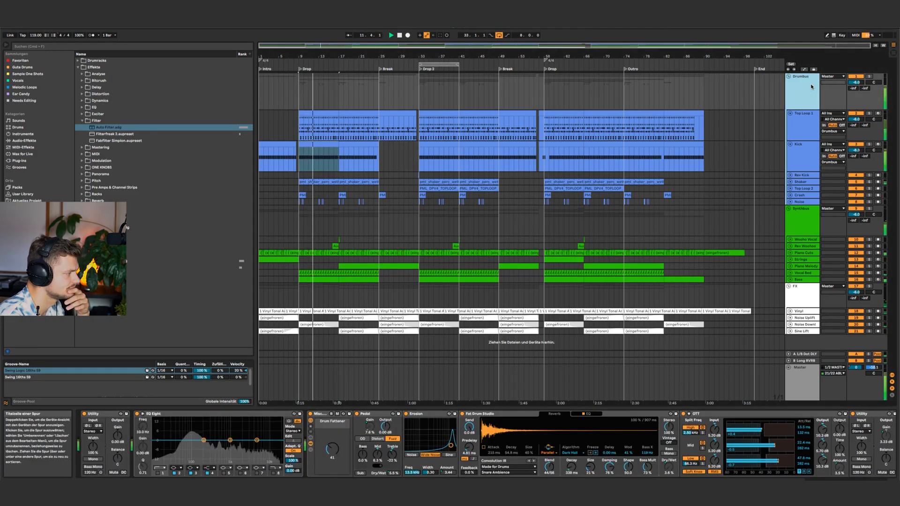
{"action": "left_click", "coordinate": [311, 447]}
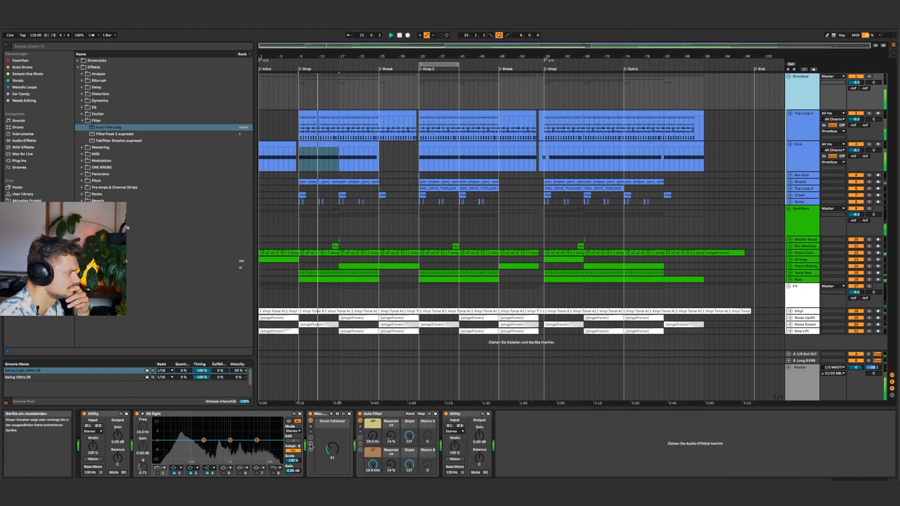
{"action": "left_click", "coordinate": [869, 77]}
{"action": "left_click_drag", "start_coordinate": [419, 96], "coordinate": [459, 98]}
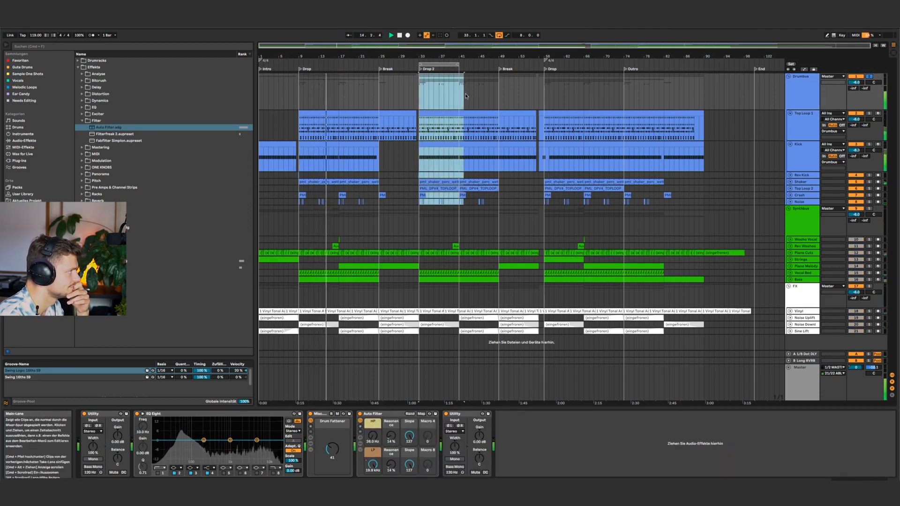
{"action": "key", "text": "super+l"}
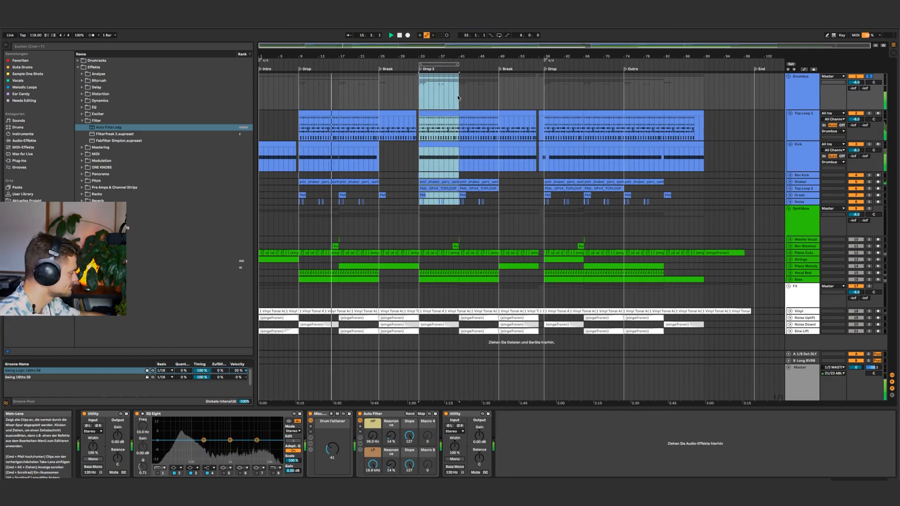
{"action": "key", "text": "super+l"}
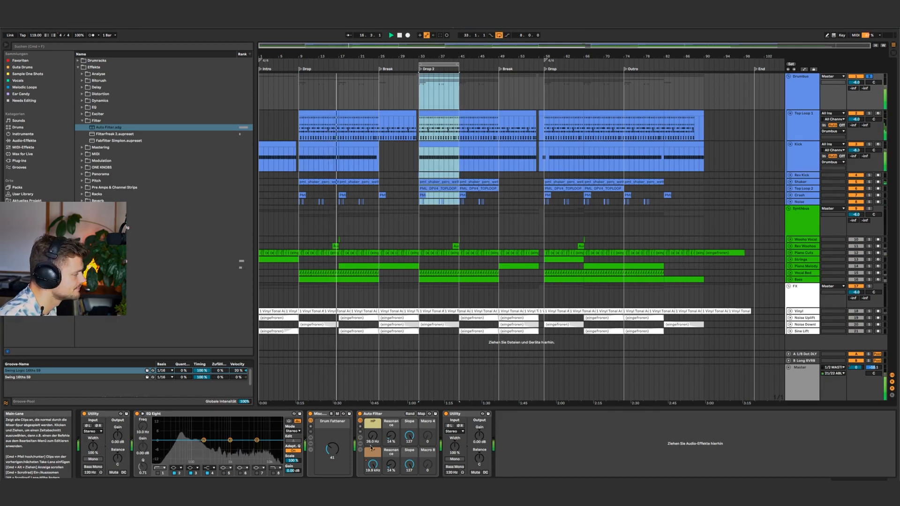
Set the Drumbus's Drum Fattener macro to about 43 and lower the Kick track's volume slightly.
{"action": "left_click_drag", "start_coordinate": [331, 449], "coordinate": [331, 440]}
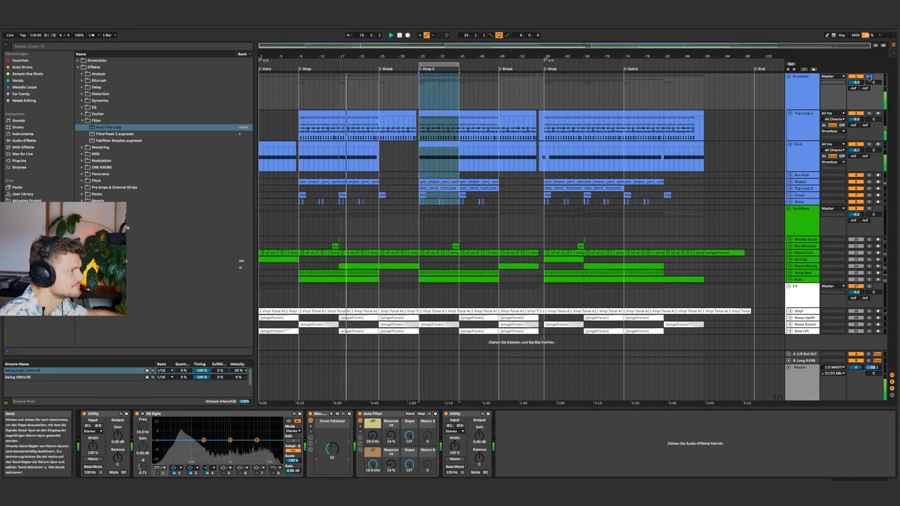
{"action": "left_click_drag", "start_coordinate": [333, 446], "coordinate": [333, 451]}
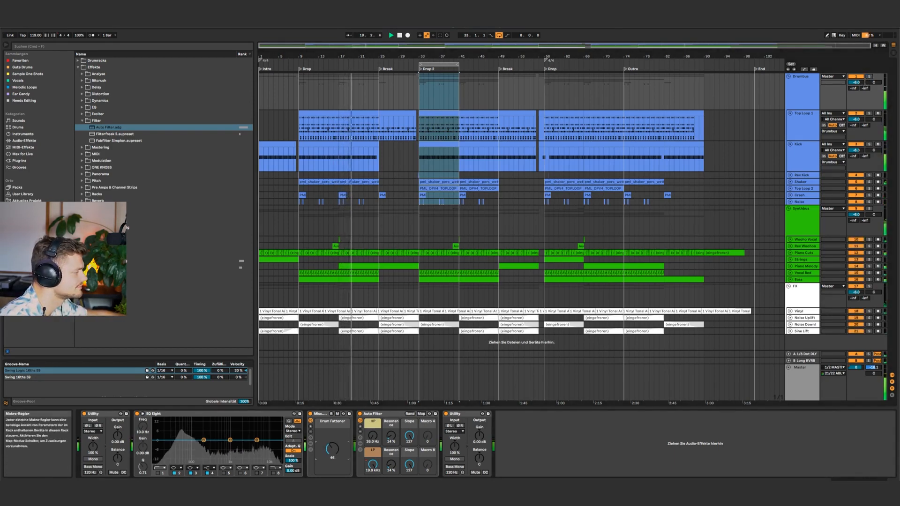
{"action": "left_click", "coordinate": [851, 151]}
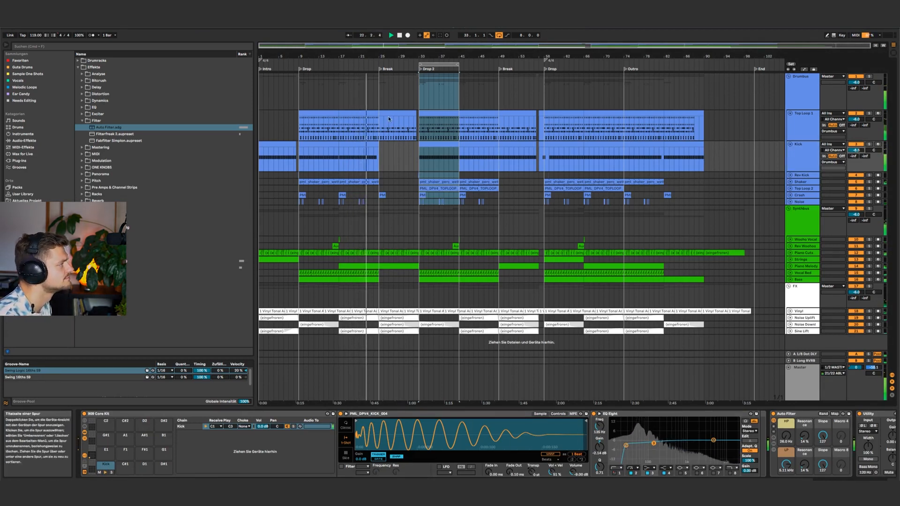
{"action": "left_click", "coordinate": [334, 226]}
{"action": "key", "text": "space"}
{"action": "key", "text": "space"}
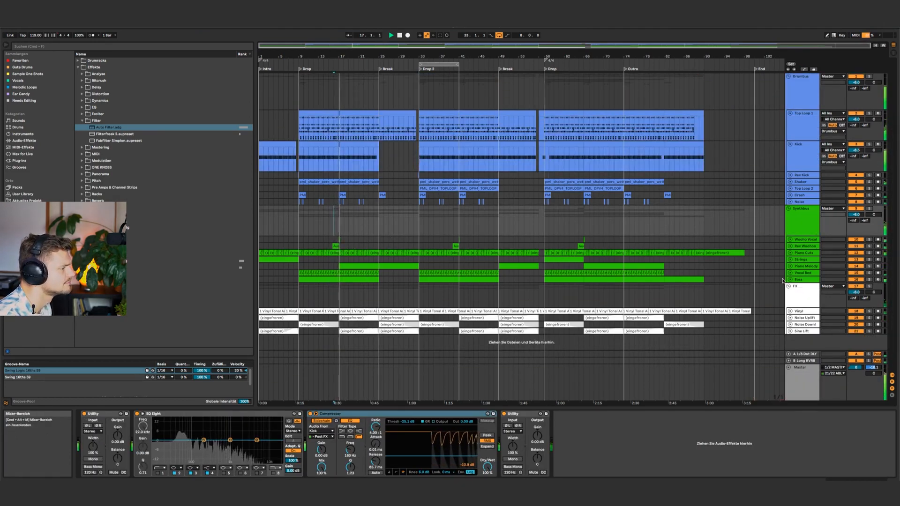
{"action": "left_click", "coordinate": [801, 246]}
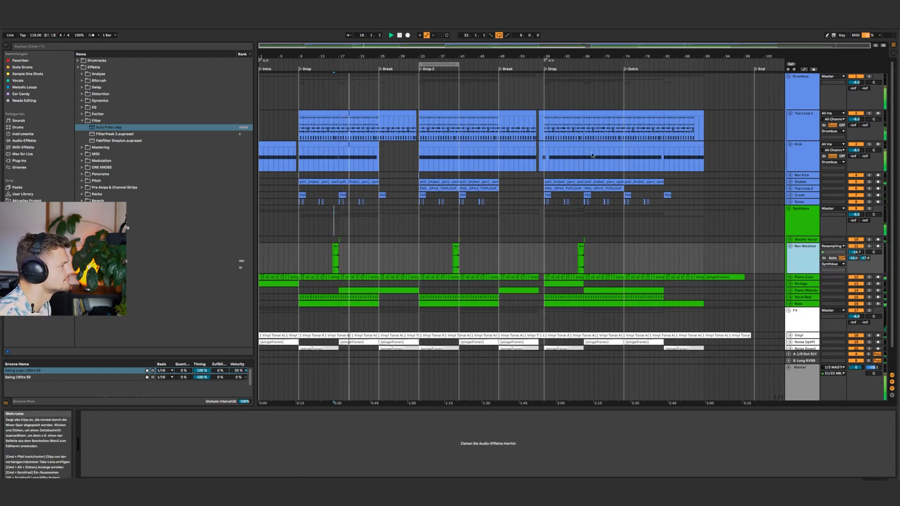
{"action": "left_click", "coordinate": [806, 102]}
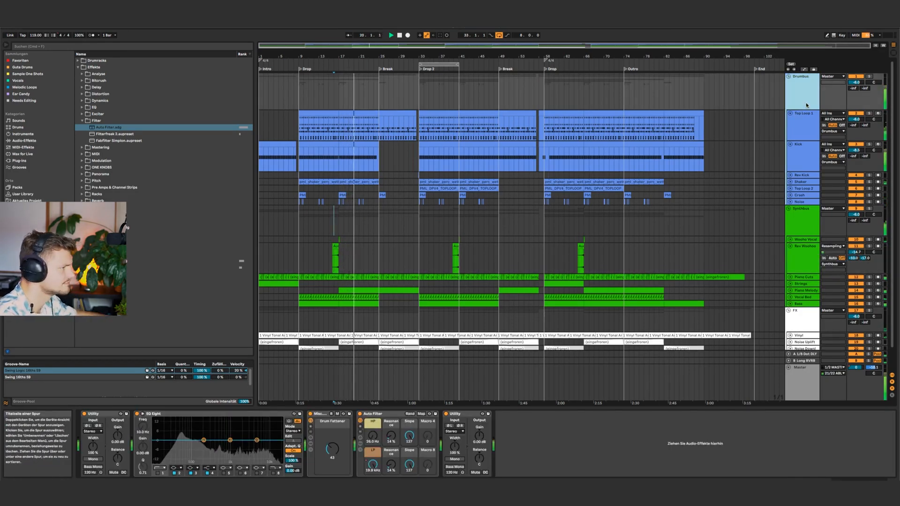
{"action": "left_click", "coordinate": [805, 119]}
{"action": "left_click", "coordinate": [805, 93]}
{"action": "key", "text": "space"}
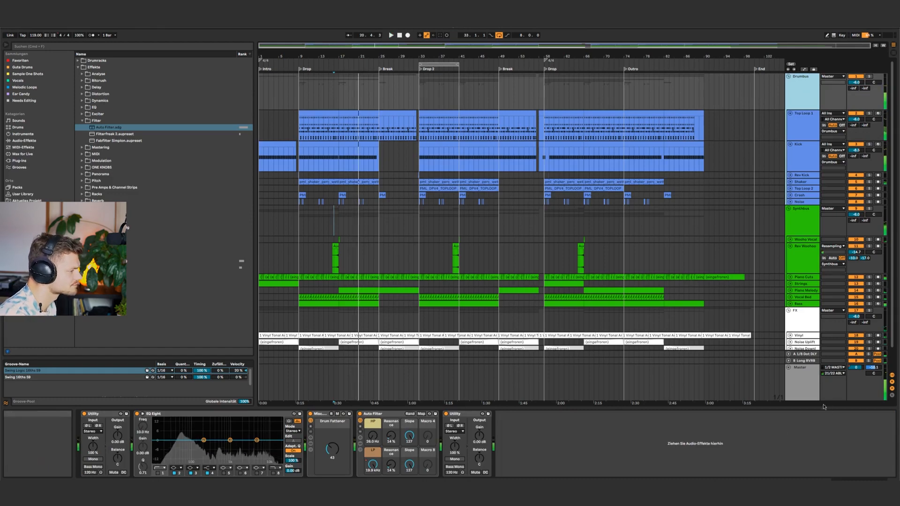
Load the Misc.inc Mix Checker rack between the two Utility devices on the Master and delete the VPS Scope.
{"action": "left_click", "coordinate": [805, 354]}
{"action": "left_click", "coordinate": [806, 375]}
{"action": "left_click", "coordinate": [788, 367]}
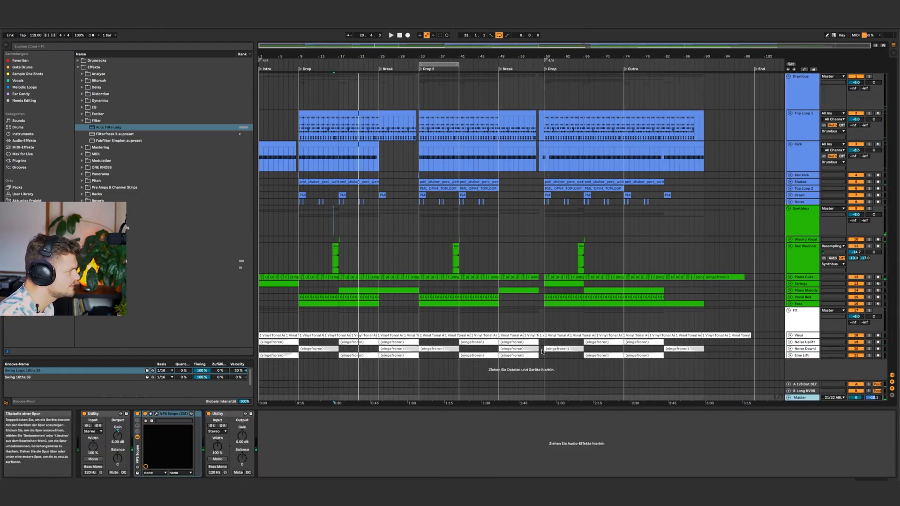
{"action": "left_click", "coordinate": [78, 248]}
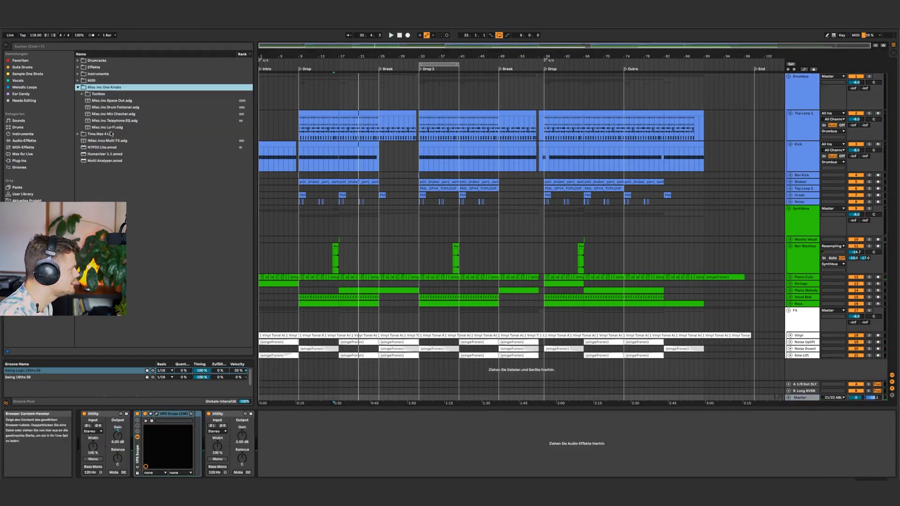
{"action": "left_click", "coordinate": [112, 114]}
{"action": "left_click_drag", "start_coordinate": [174, 448], "coordinate": [172, 447]}
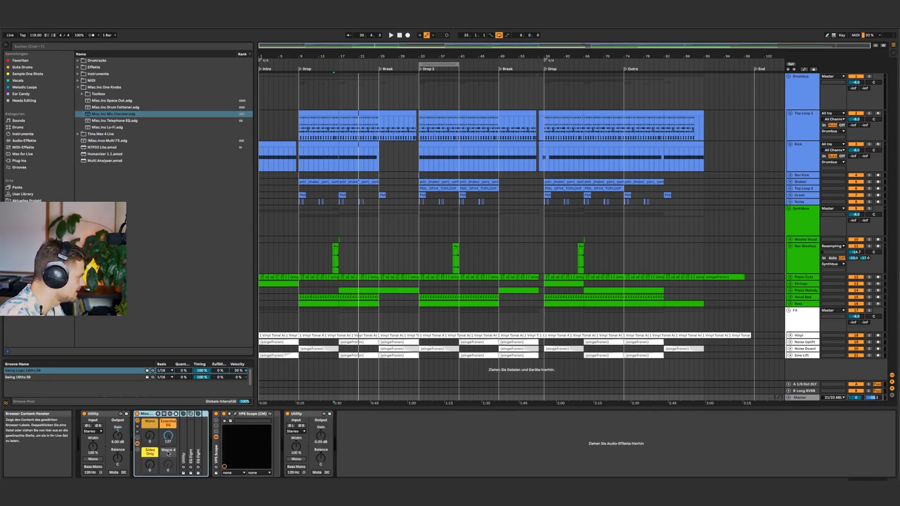
{"action": "left_click", "coordinate": [250, 414]}
{"action": "key", "text": "Delete"}
Examine the Utility inside the Mix Checker rack while switching the Mono macro to 127 and back to 0.
{"action": "left_click", "coordinate": [166, 437]}
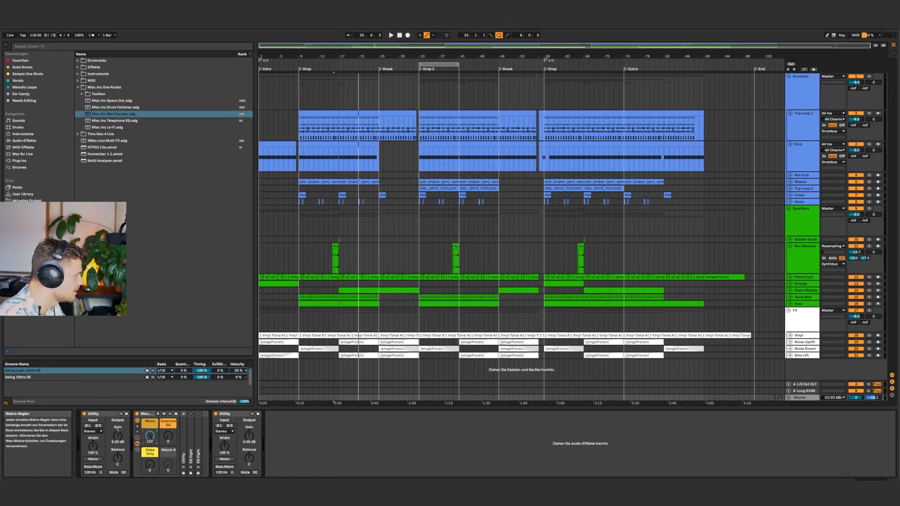
{"action": "double_click", "coordinate": [183, 444]}
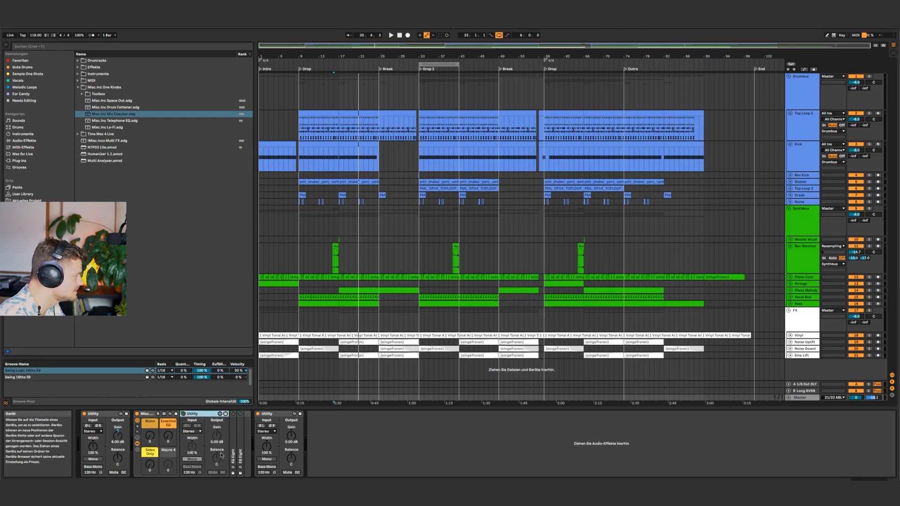
{"action": "left_click_drag", "start_coordinate": [150, 436], "coordinate": [150, 432]}
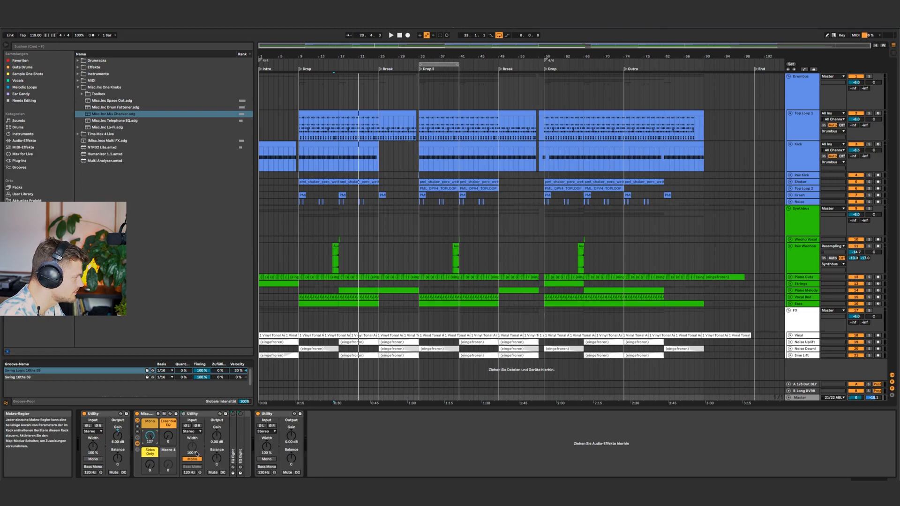
{"action": "double_click", "coordinate": [150, 436]}
{"action": "double_click", "coordinate": [192, 414]}
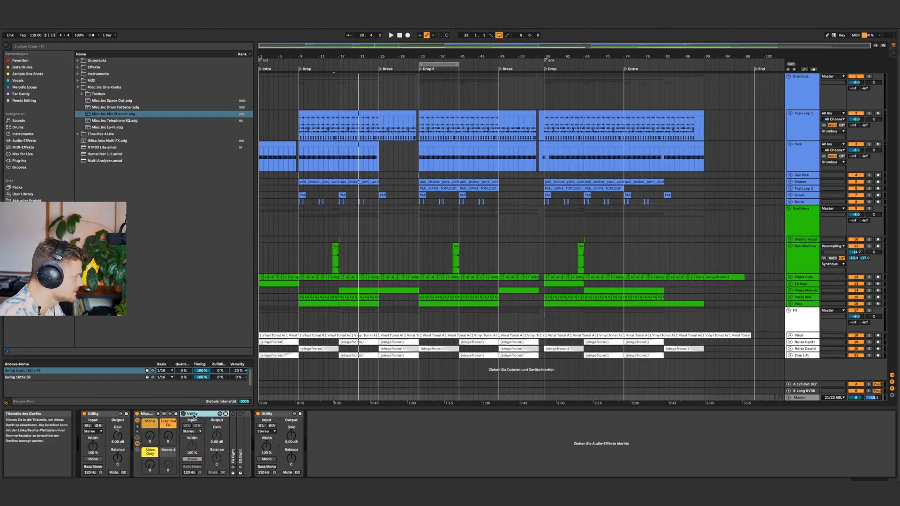
Set the Essential EQ macro to 127 and examine the band-limiting EQ Eight it controls inside the Mix Checker rack.
{"action": "left_click_drag", "start_coordinate": [168, 436], "coordinate": [168, 393]}
{"action": "double_click", "coordinate": [191, 443]}
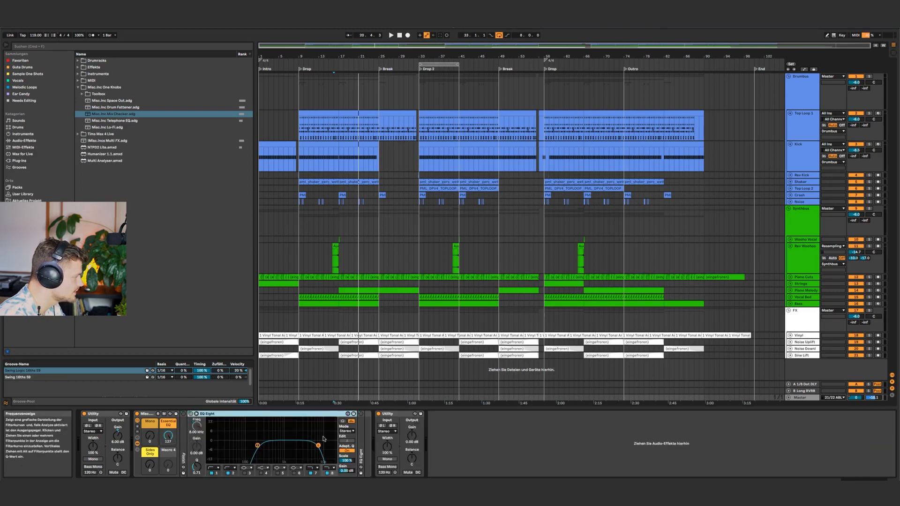
{"action": "left_click", "coordinate": [228, 473]}
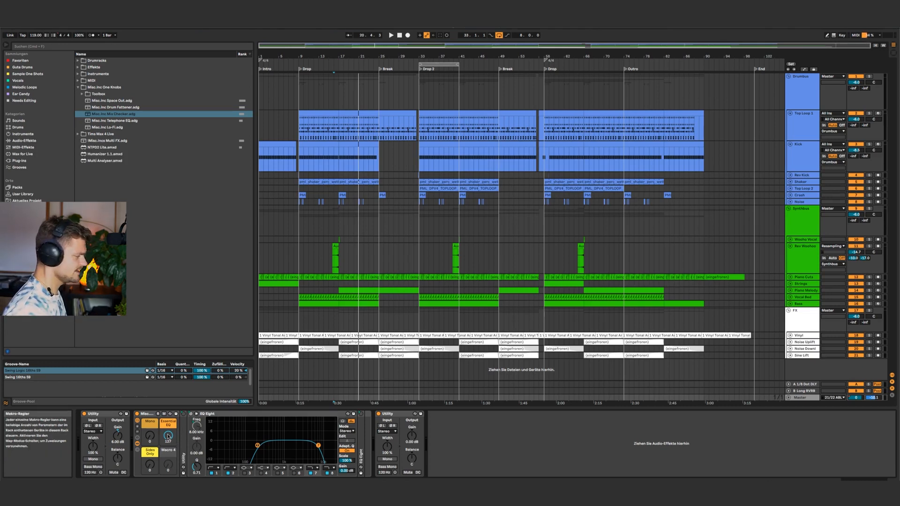
{"action": "double_click", "coordinate": [217, 413]}
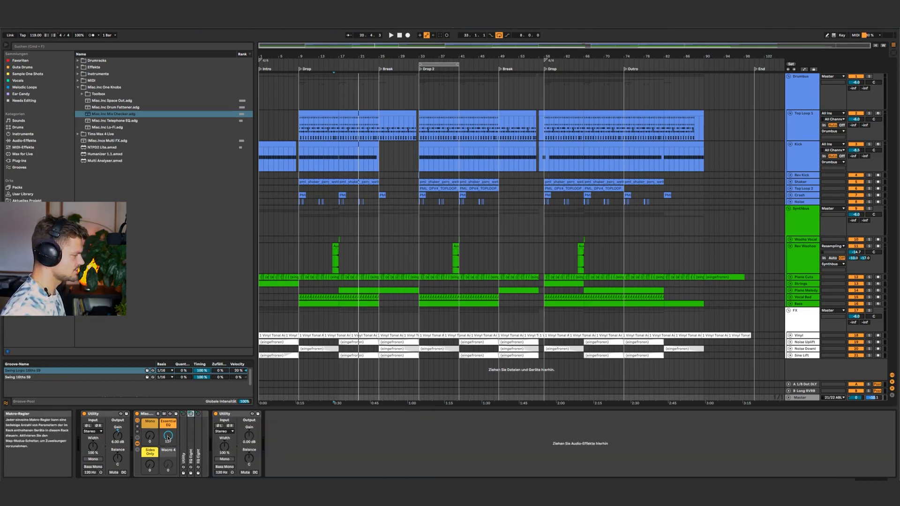
Set the Sides Only macro to 127, expand the mid/side EQ Eight behind it and audition the first Drop.
{"action": "left_click", "coordinate": [149, 453]}
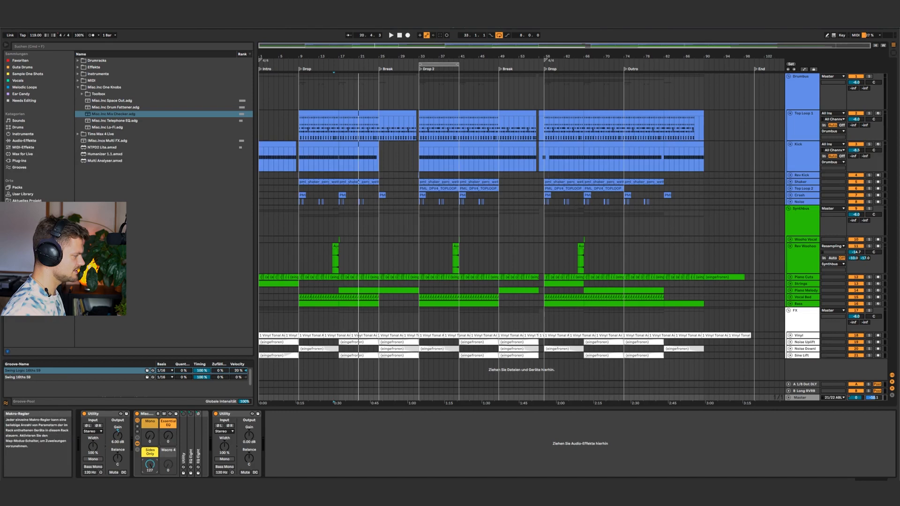
{"action": "double_click", "coordinate": [200, 452]}
{"action": "left_click", "coordinate": [353, 431]}
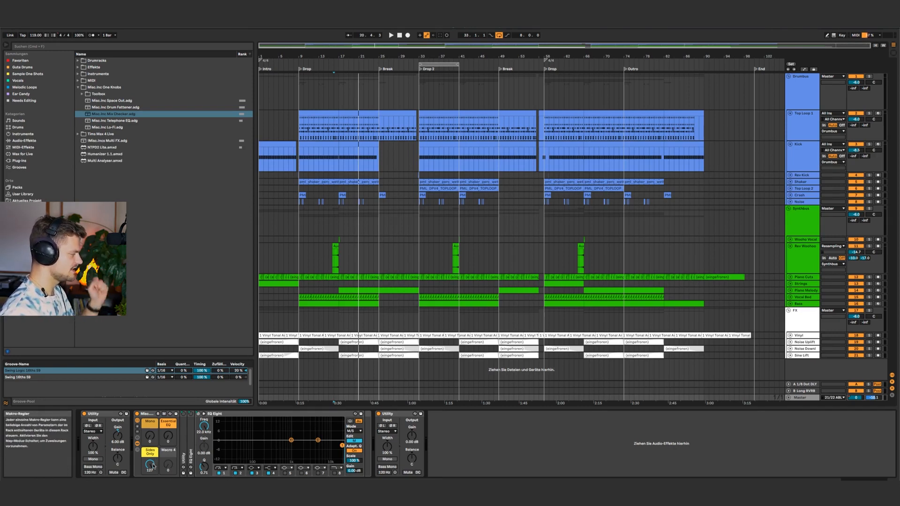
{"action": "left_click", "coordinate": [331, 387]}
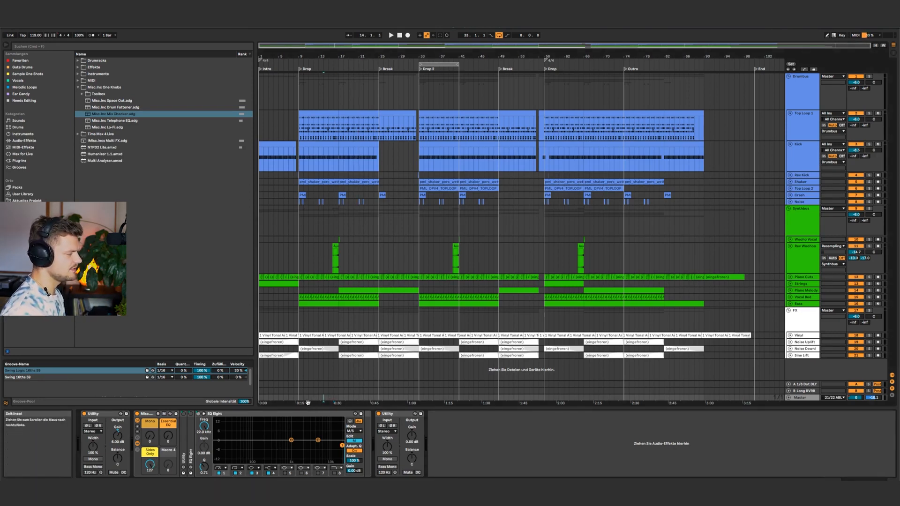
{"action": "key", "text": "space"}
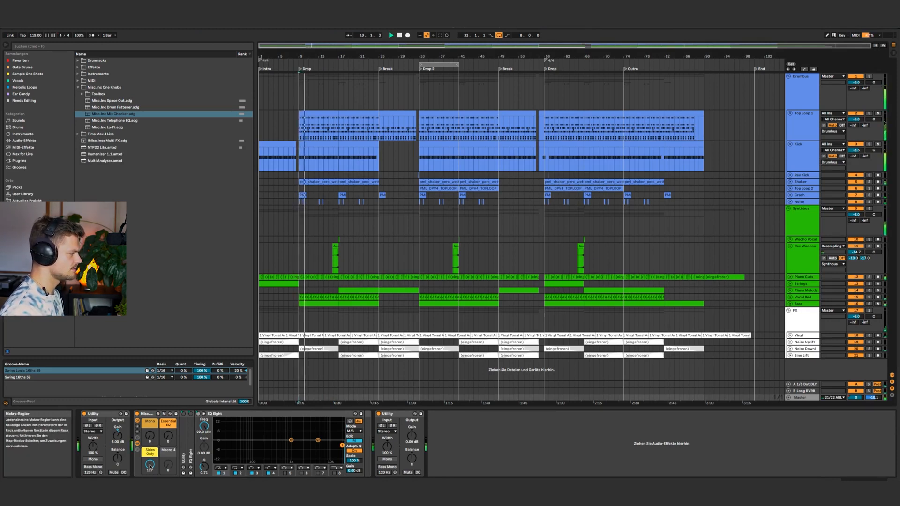
Reset Sides Only to 0 and play the first Drop with Mono and Essential EQ at 127, bringing up the Drumbus devices.
{"action": "left_click_drag", "start_coordinate": [150, 464], "coordinate": [150, 501]}
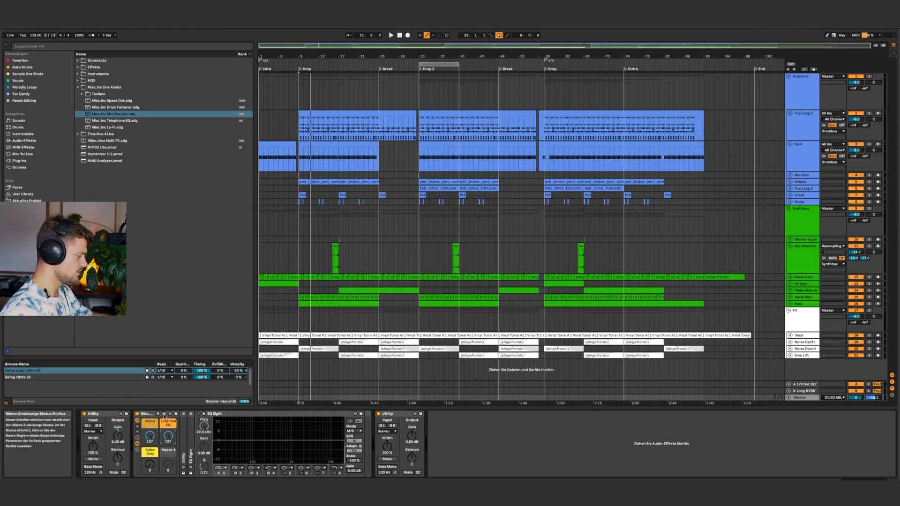
{"action": "left_click", "coordinate": [299, 400]}
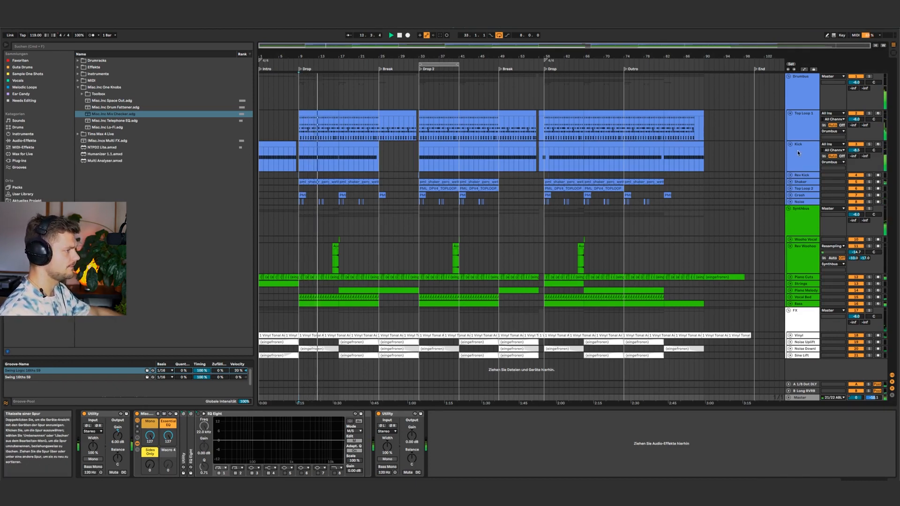
{"action": "left_click", "coordinate": [803, 125]}
{"action": "left_click", "coordinate": [803, 100]}
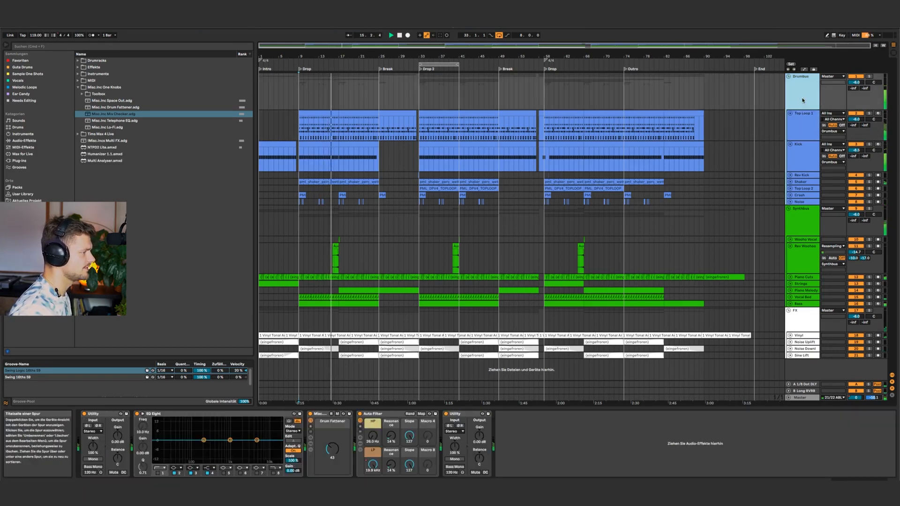
Unfold the Piano Melody track, loop bars 66 to 74 of the last Drop, play them and unfold the Vocal Bed track.
{"action": "left_click", "coordinate": [802, 225]}
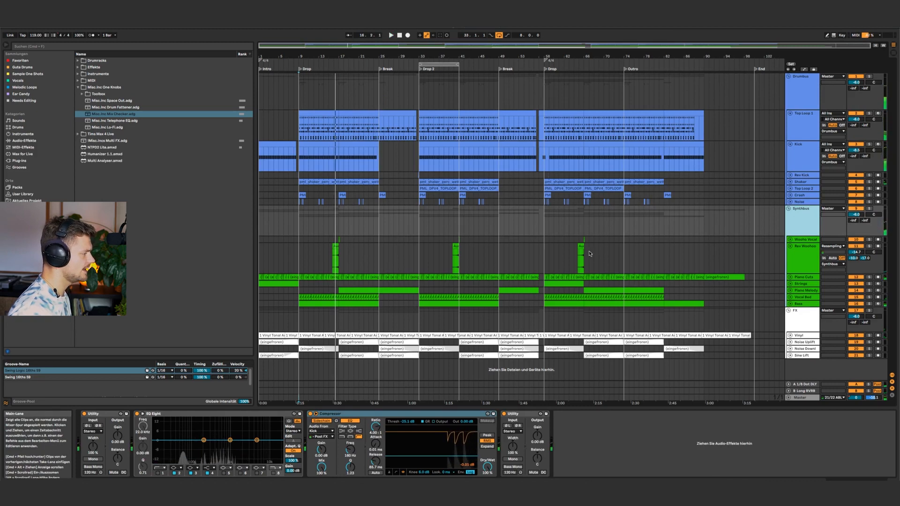
{"action": "left_click_drag", "start_coordinate": [584, 254], "coordinate": [623, 254]}
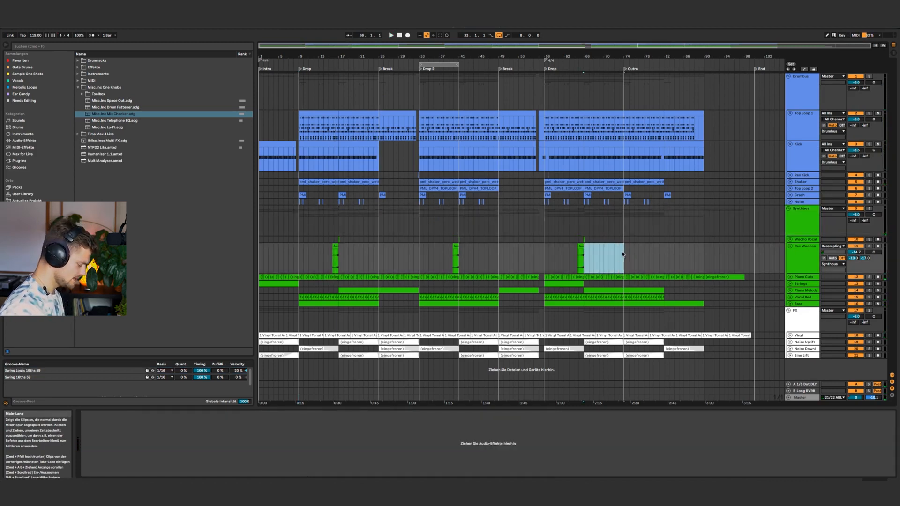
{"action": "left_click", "coordinate": [789, 291]}
{"action": "left_click", "coordinate": [593, 288]}
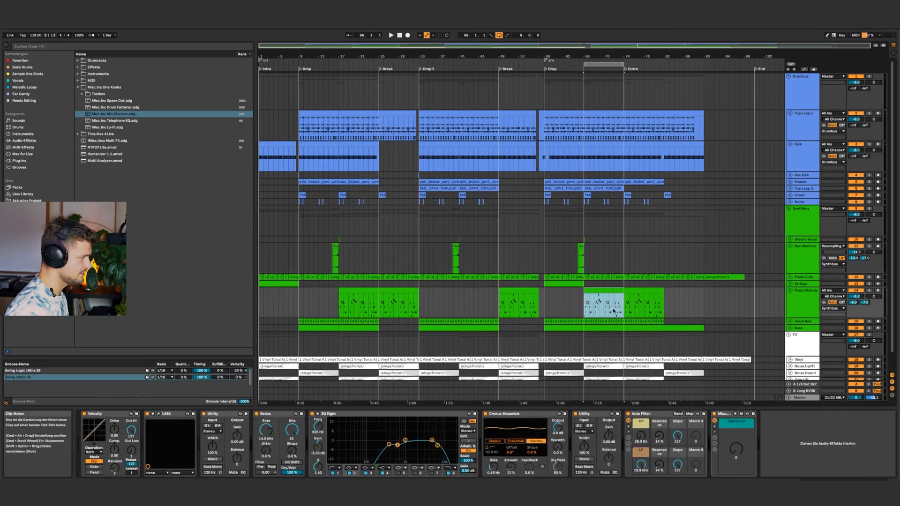
{"action": "left_click_drag", "start_coordinate": [603, 309], "coordinate": [608, 312]}
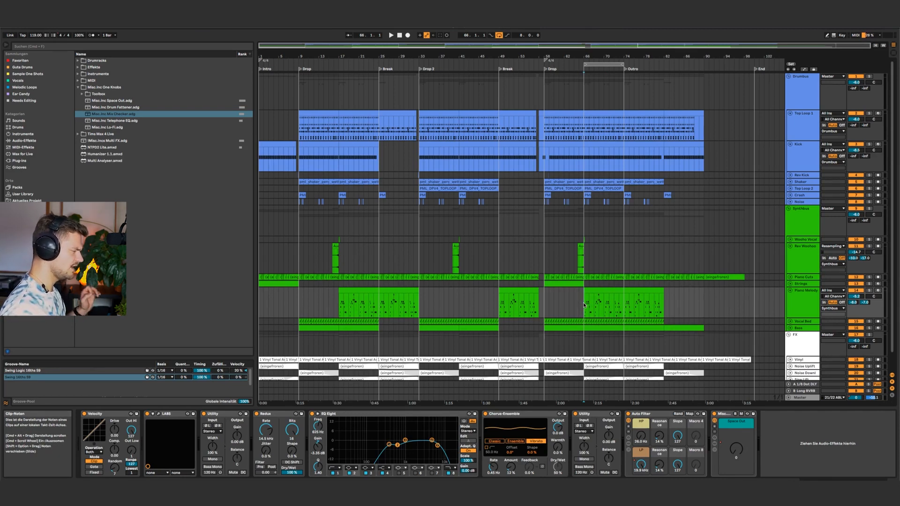
{"action": "key", "text": "space"}
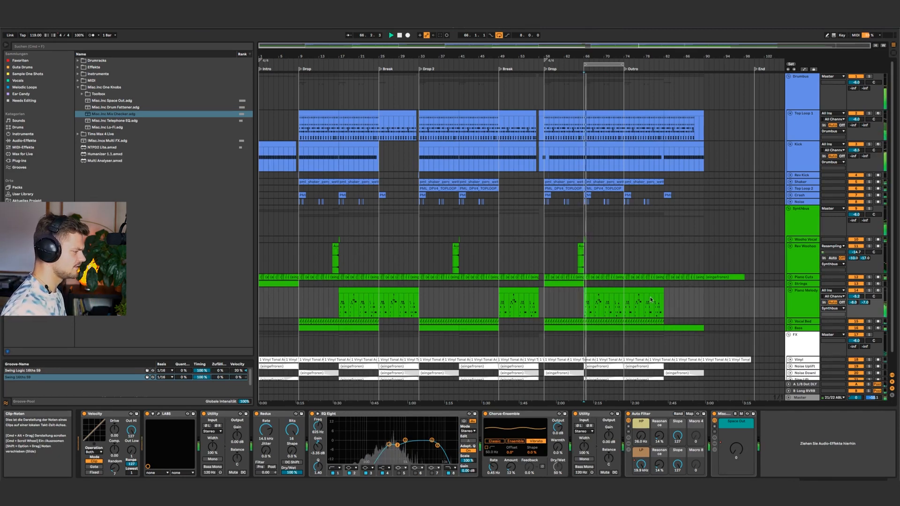
{"action": "left_click", "coordinate": [790, 322]}
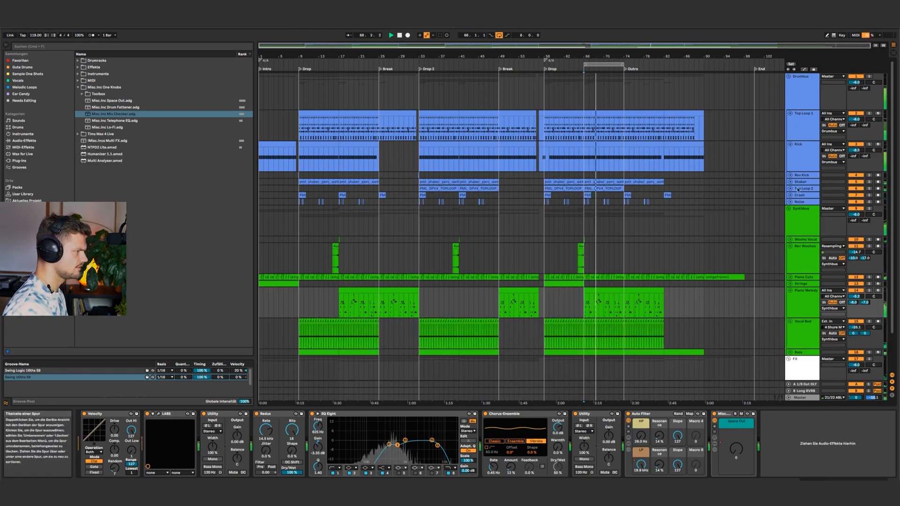
Raise the Piano Melody track volume to -4.7 dB and reduce its 1/8 Dot DLY send to -14.0 dB.
{"action": "left_click", "coordinate": [787, 134]}
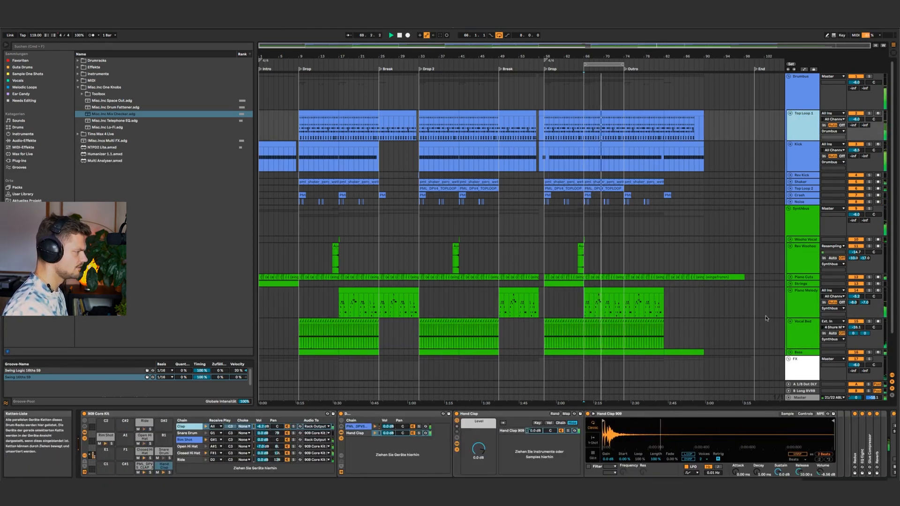
{"action": "left_click", "coordinate": [797, 307]}
{"action": "left_click_drag", "start_coordinate": [856, 297], "coordinate": [856, 294]}
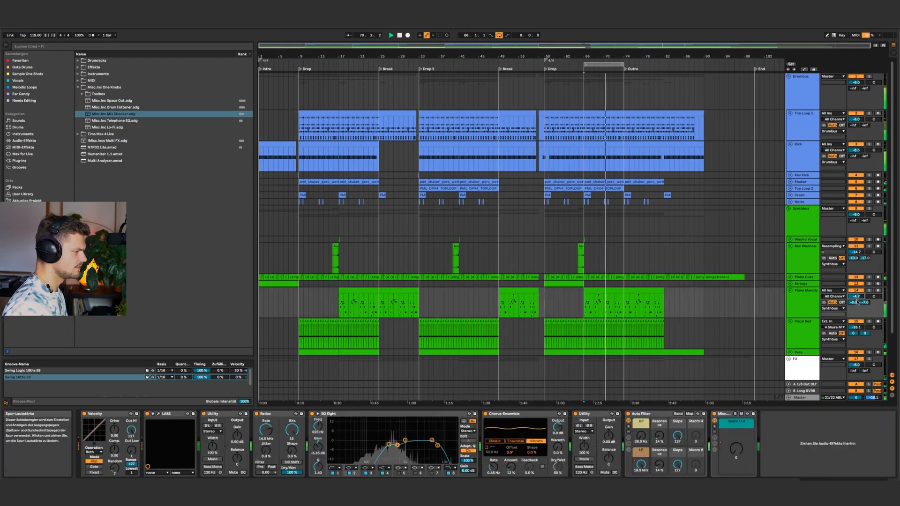
{"action": "left_click_drag", "start_coordinate": [856, 304], "coordinate": [856, 315]}
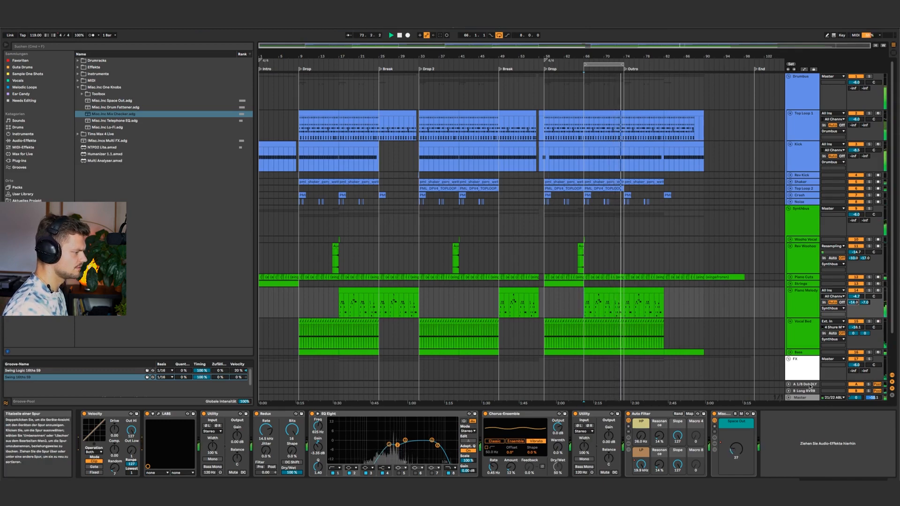
Unfold the Piano Cuts track, solo it together with Piano Melody and compare the device chains of both tracks.
{"action": "left_click", "coordinate": [804, 384]}
{"action": "left_click", "coordinate": [805, 390]}
{"action": "left_click", "coordinate": [800, 305]}
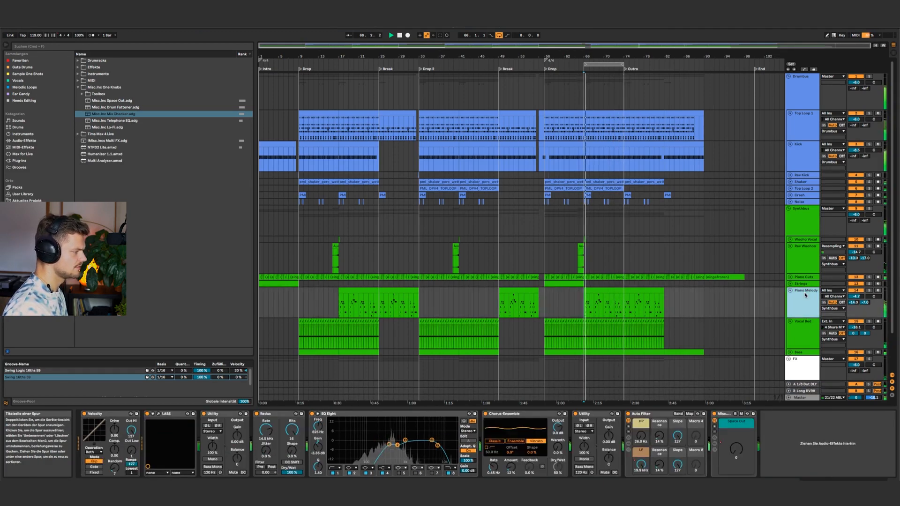
{"action": "left_click", "coordinate": [790, 277]}
{"action": "left_click", "coordinate": [802, 291]}
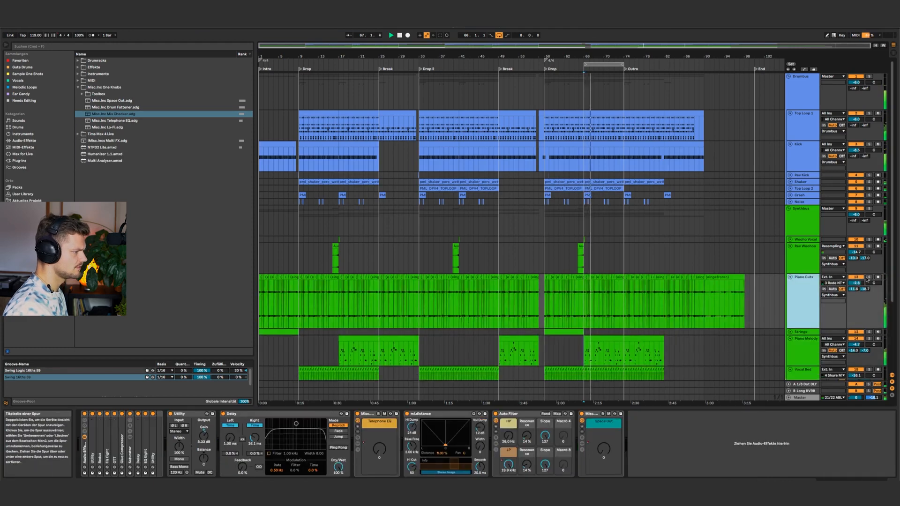
{"action": "left_click", "coordinate": [869, 277]}
{"action": "left_click", "coordinate": [869, 339]}
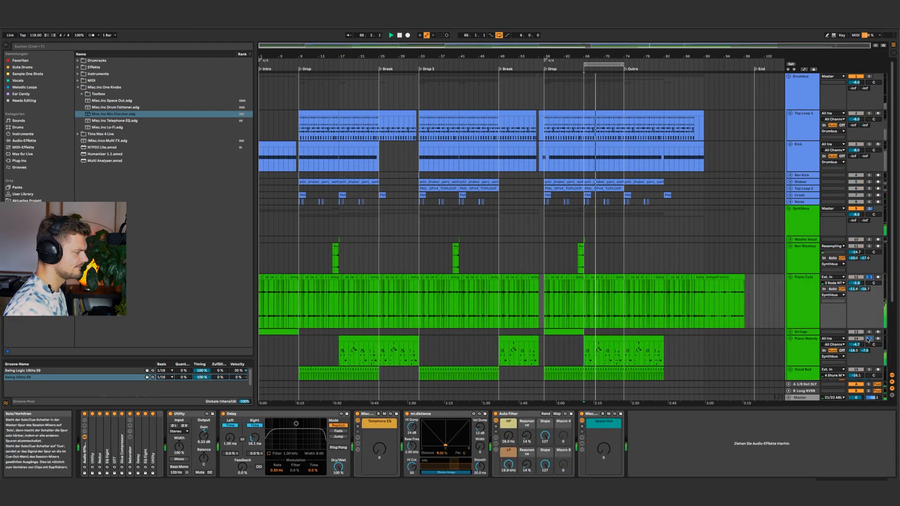
{"action": "left_click", "coordinate": [812, 347]}
{"action": "left_click", "coordinate": [799, 295]}
{"action": "left_click", "coordinate": [807, 349]}
{"action": "left_click", "coordinate": [797, 293]}
{"action": "left_click", "coordinate": [804, 349]}
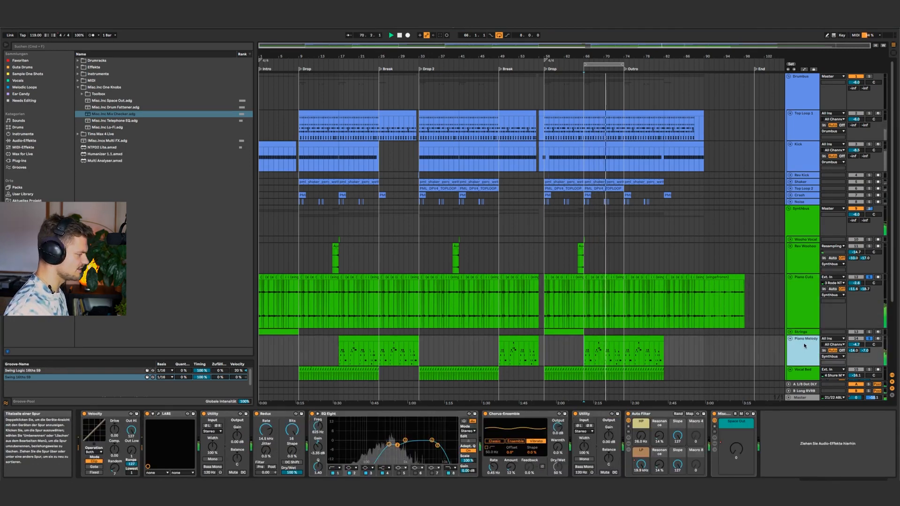
Insert the Ableton Compressor before the Delay on Piano Cuts and enable its sidechain with Piano Melody as the source.
{"action": "left_click", "coordinate": [78, 67]}
{"action": "left_click", "coordinate": [83, 101]}
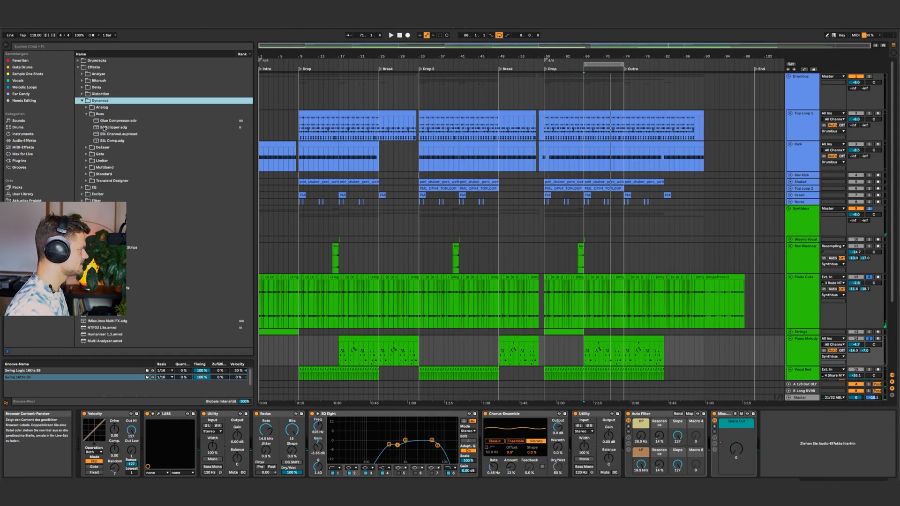
{"action": "left_click", "coordinate": [86, 147]}
{"action": "left_click", "coordinate": [103, 160]}
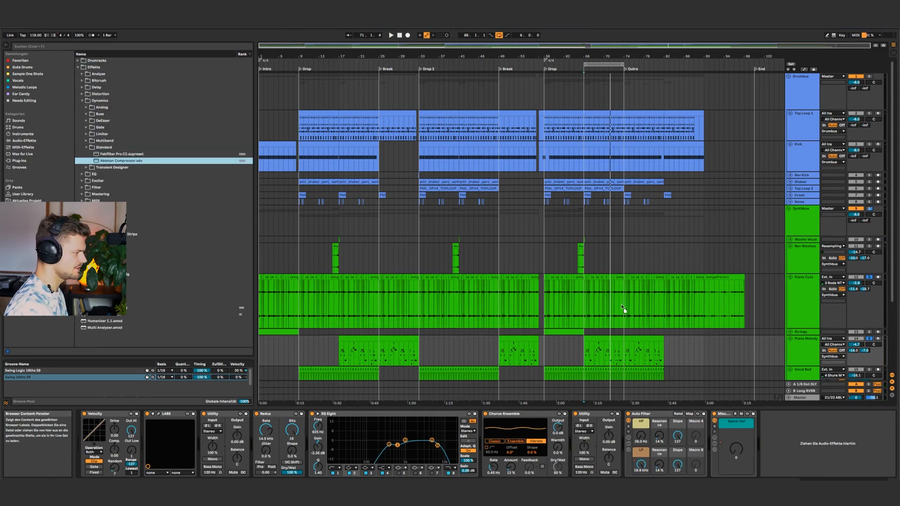
{"action": "left_click", "coordinate": [623, 308]}
{"action": "left_click_drag", "start_coordinate": [221, 442], "coordinate": [222, 441]}
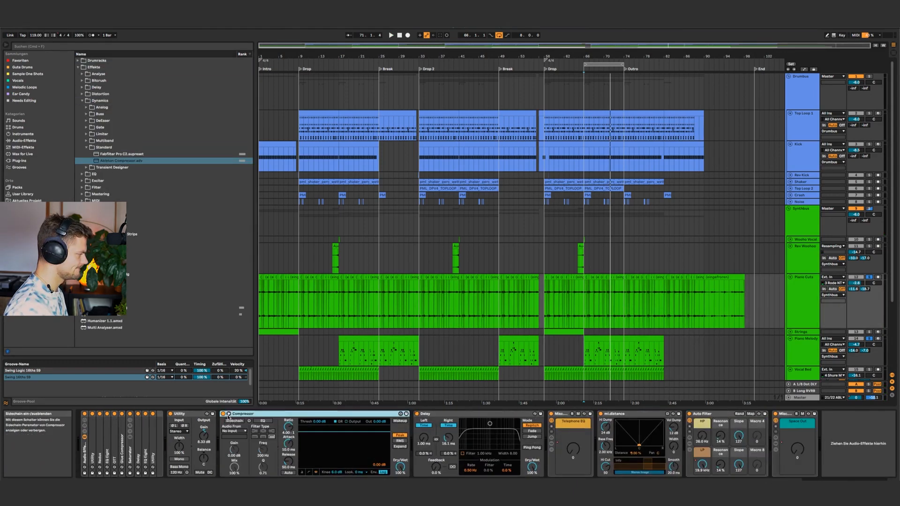
{"action": "left_click", "coordinate": [232, 431]}
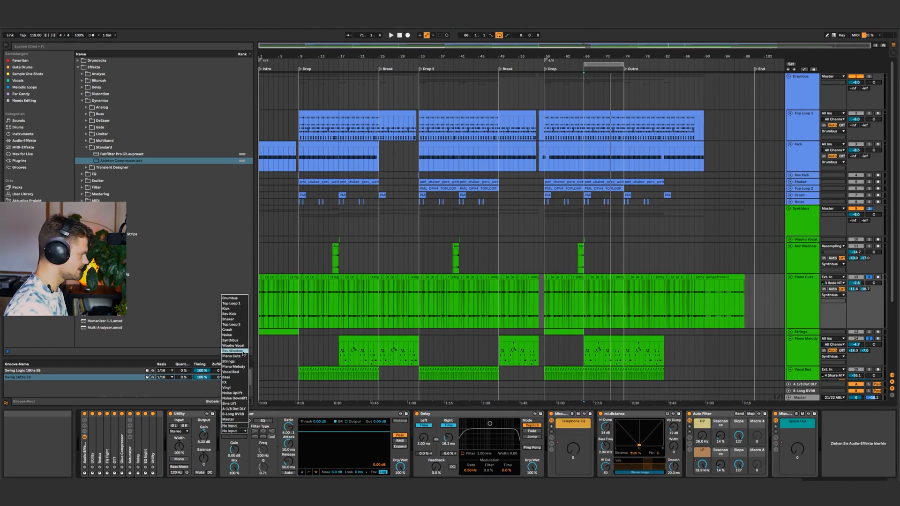
Play the loop and lower the sidechain compressor's threshold to -23.2 dB, adjusting its attack time.
{"action": "key", "text": "space"}
{"action": "left_click_drag", "start_coordinate": [320, 422], "coordinate": [288, 442]}
{"action": "key", "text": "space"}
{"action": "key", "text": "space"}
{"action": "key", "text": "space"}
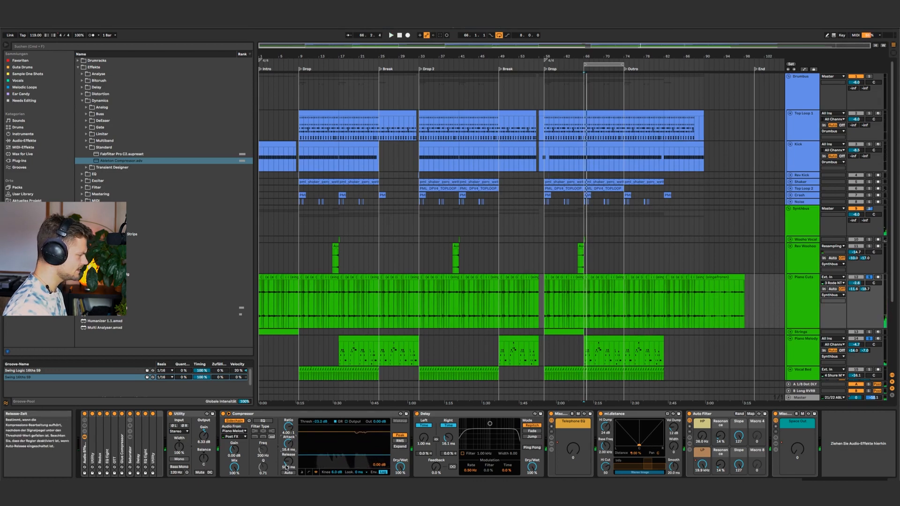
Switch the Piano Cuts compressor to automatic release with a 10 ms lookahead and reduce its ratio.
{"action": "left_click", "coordinate": [289, 473]}
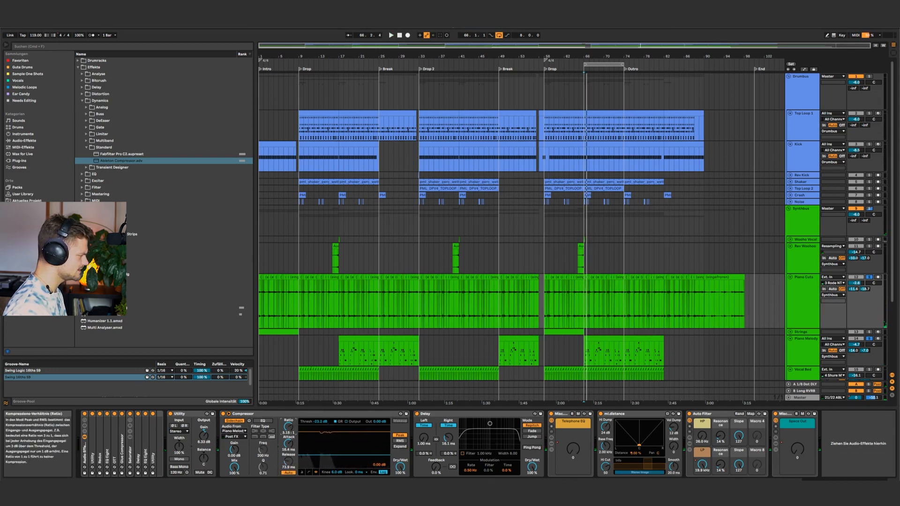
{"action": "left_click", "coordinate": [360, 471]}
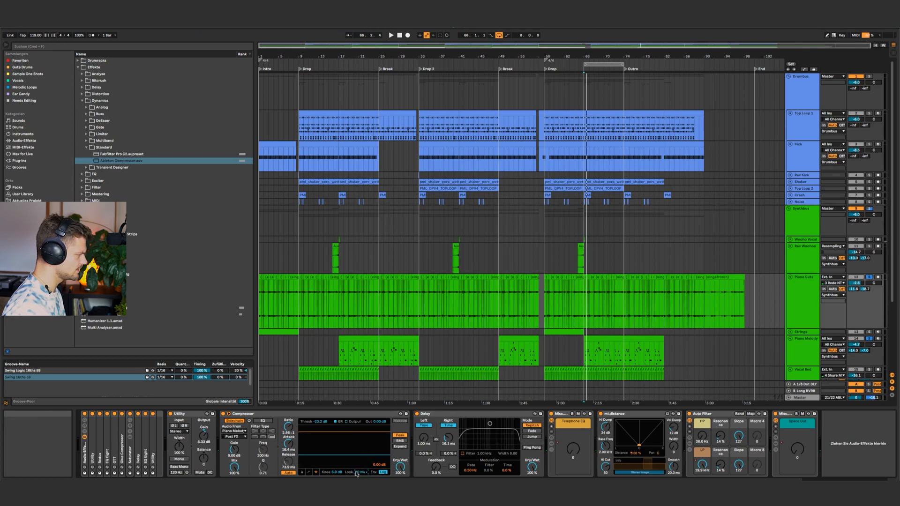
{"action": "left_click", "coordinate": [358, 472]}
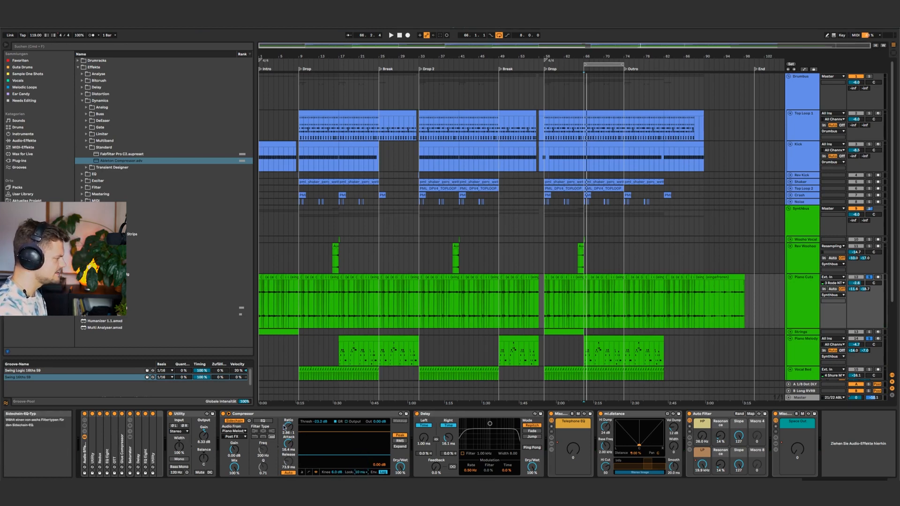
{"action": "left_click_drag", "start_coordinate": [287, 427], "coordinate": [287, 429]}
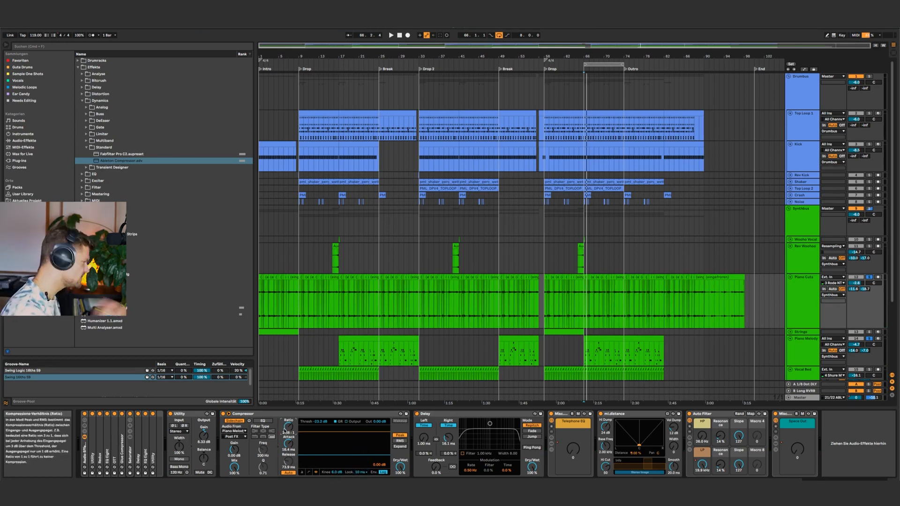
Lower the compressor's threshold to about -26 dB during playback and compare the sound with the compressor bypassed.
{"action": "key", "text": "space"}
{"action": "left_click", "coordinate": [320, 423]}
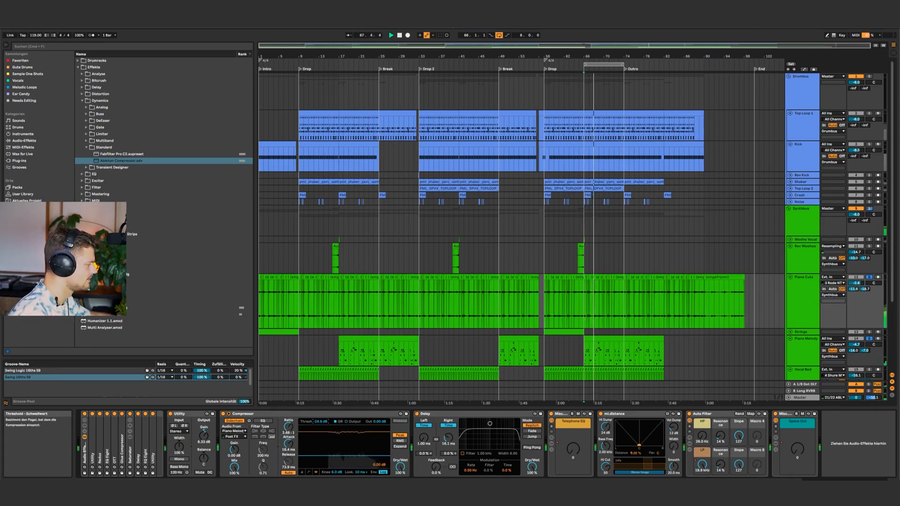
{"action": "left_click_drag", "start_coordinate": [320, 422], "coordinate": [320, 426]}
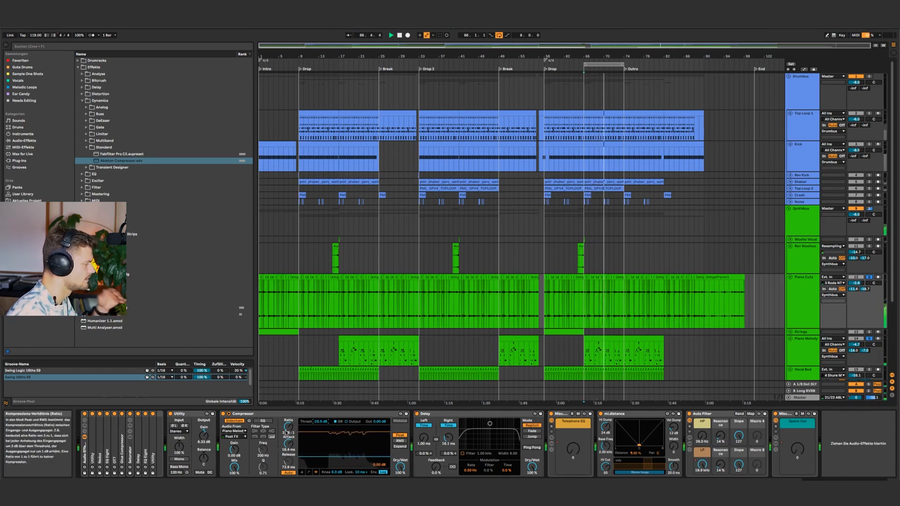
{"action": "left_click", "coordinate": [225, 414]}
{"action": "left_click", "coordinate": [225, 415]}
Add the OTT preset after the EQ Eight on Piano Melody and reduce its amount to about 22%.
{"action": "left_click", "coordinate": [836, 335]}
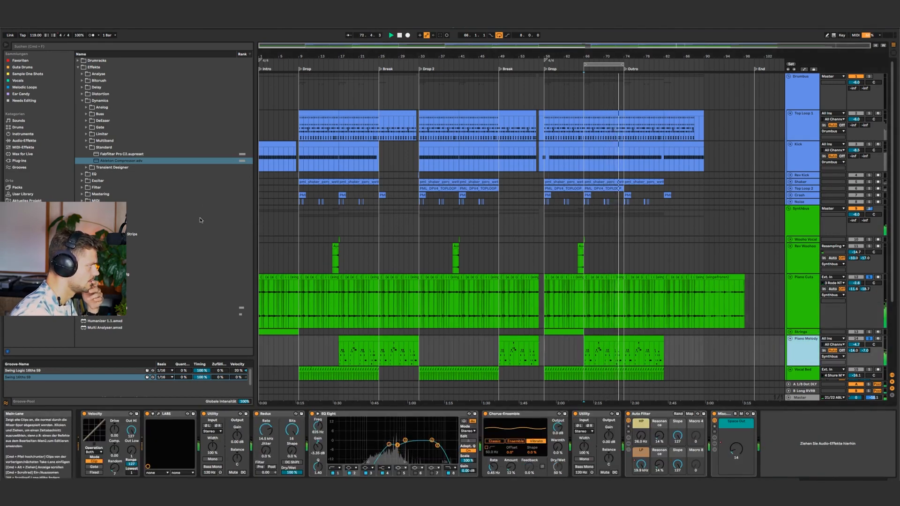
{"action": "left_click", "coordinate": [88, 141]}
{"action": "left_click_drag", "start_coordinate": [106, 147], "coordinate": [482, 432]}
{"action": "left_click_drag", "start_coordinate": [642, 467], "coordinate": [642, 483]}
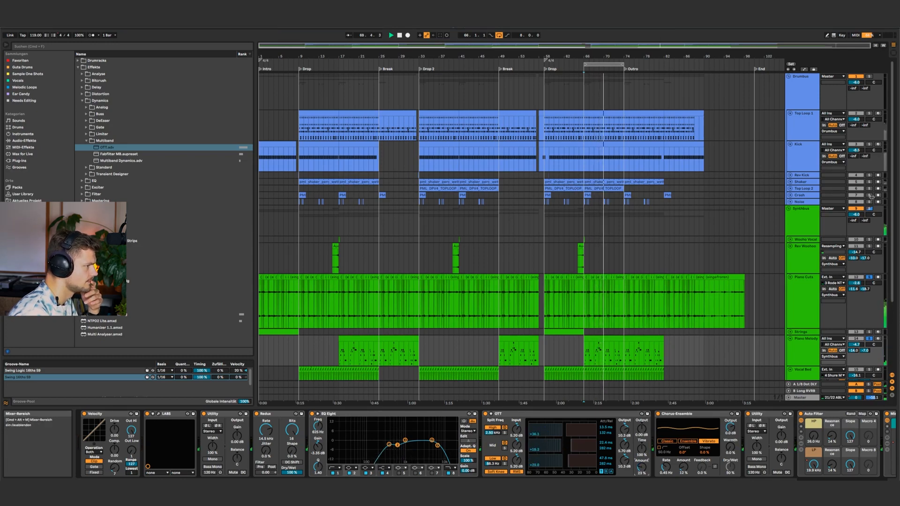
Unfold the Bass track and rebalance the Bass and Vocal Bed track volumes.
{"action": "scroll", "coordinate": [825, 263], "scroll_direction": "down", "scroll_amount": 5}
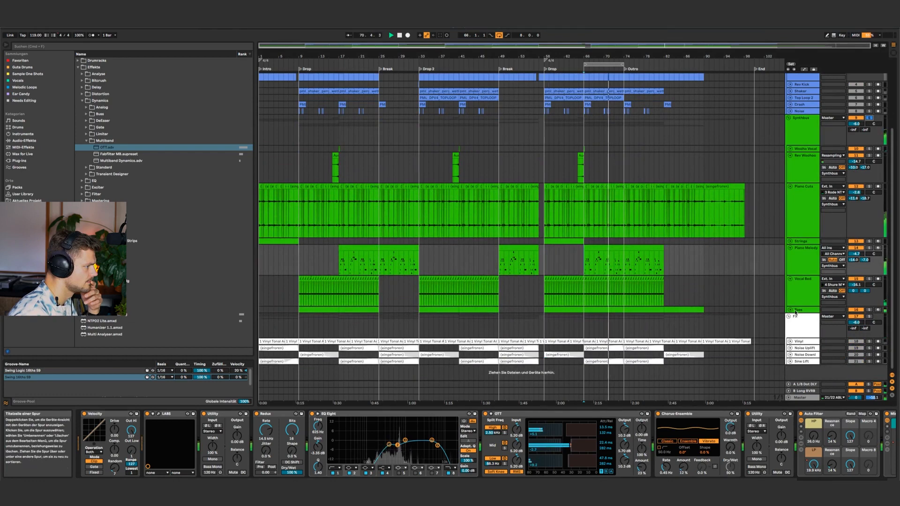
{"action": "left_click", "coordinate": [795, 311]}
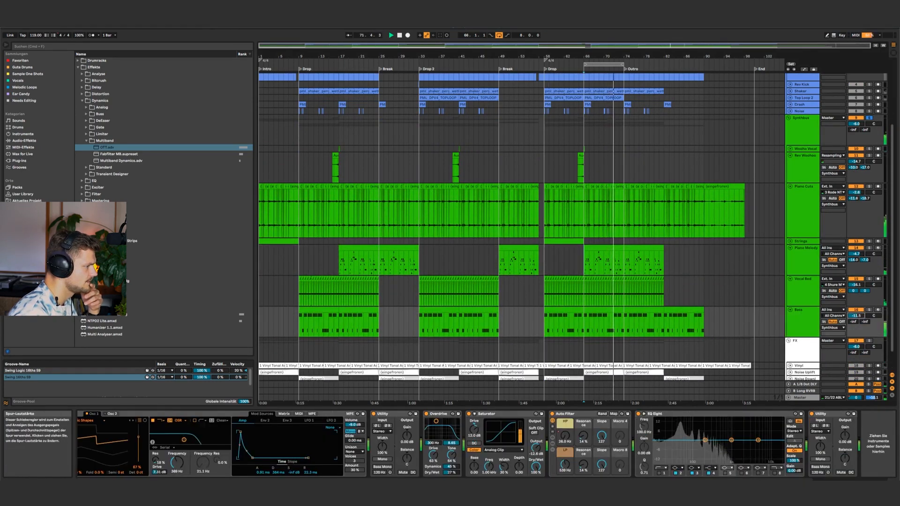
{"action": "left_click", "coordinate": [810, 304]}
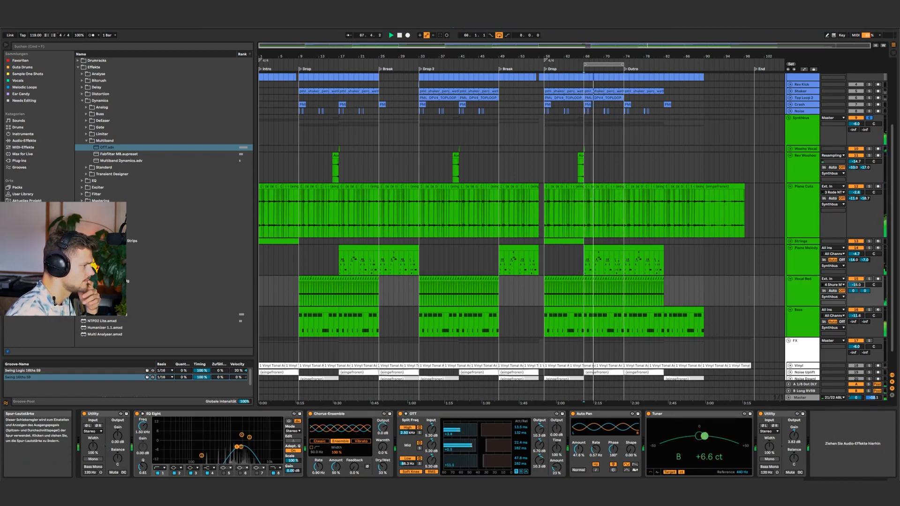
{"action": "scroll", "coordinate": [805, 196], "scroll_direction": "up", "scroll_amount": 2}
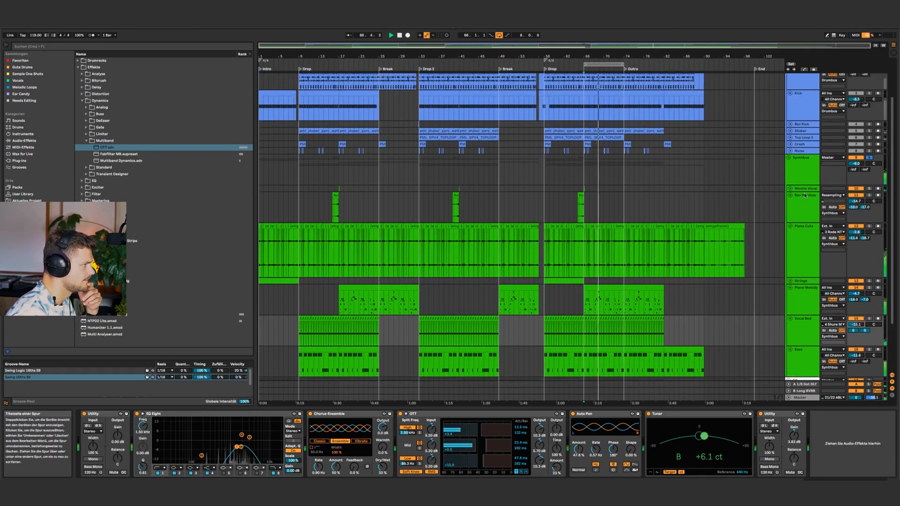
{"action": "scroll", "coordinate": [804, 196], "scroll_direction": "up", "scroll_amount": 2}
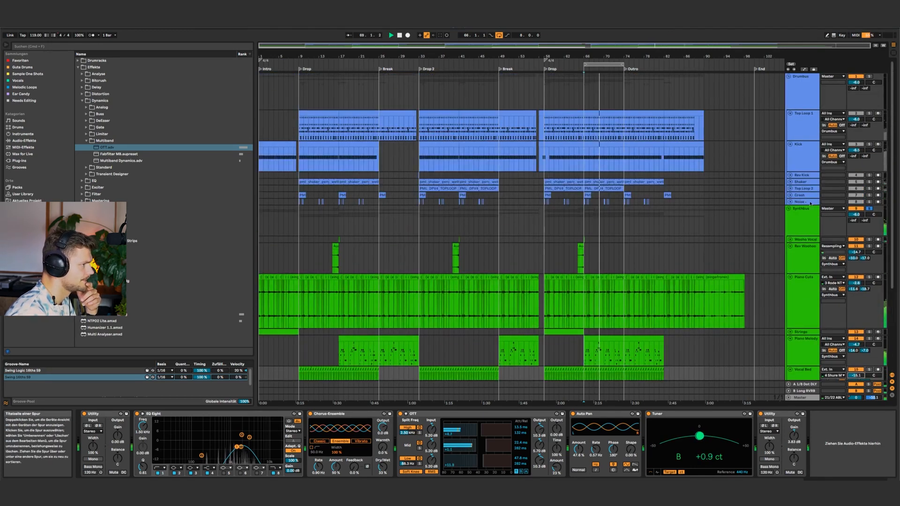
Solo the Drumbus, adjust the Clap chain's volume in the 909 Core Kit and check the Snare Drum and Ride chains.
{"action": "left_click", "coordinate": [798, 120]}
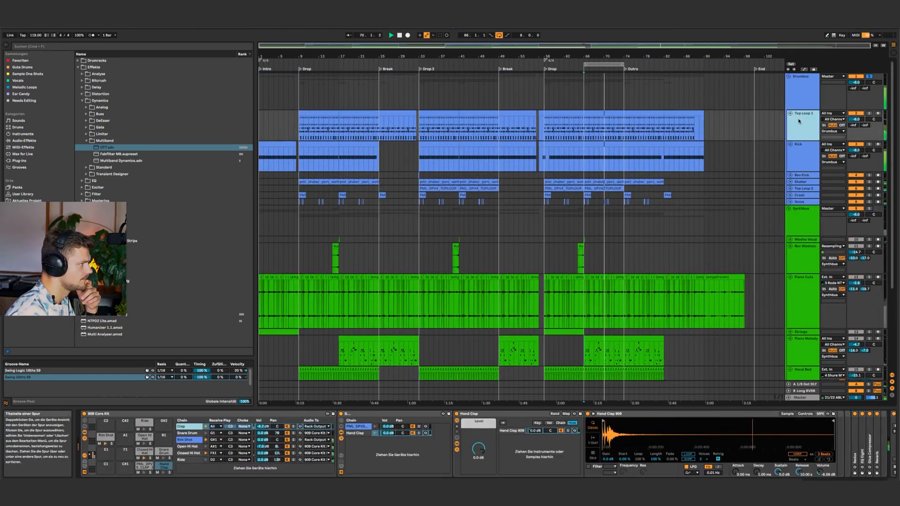
{"action": "left_click", "coordinate": [179, 425]}
{"action": "left_click_drag", "start_coordinate": [262, 426], "coordinate": [262, 436]}
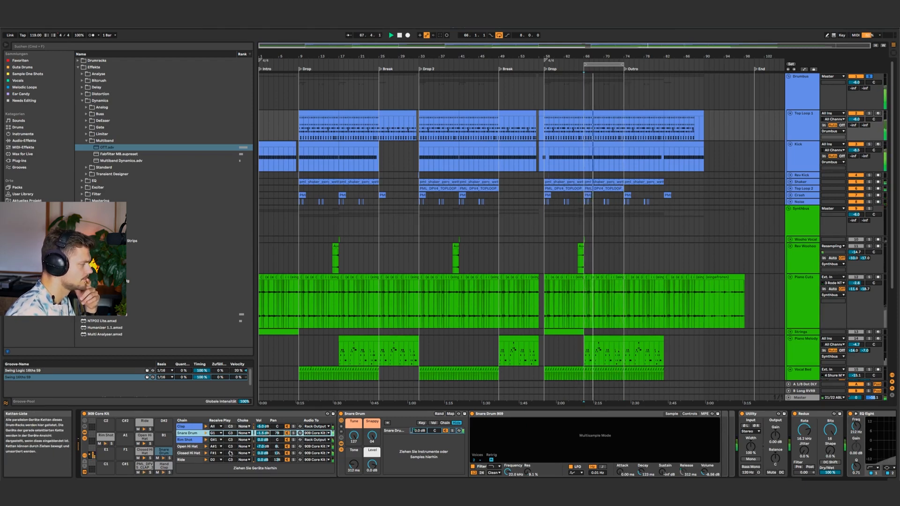
{"action": "left_click", "coordinate": [193, 461]}
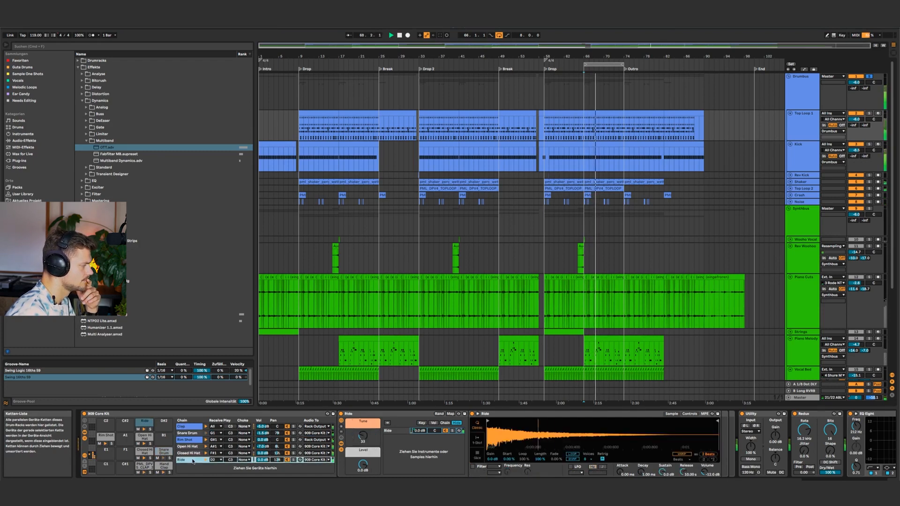
Unfold the Shaker and Top Loop 2 tracks, panning Shaker slightly right and Top Loop 2 to the left.
{"action": "left_click", "coordinate": [790, 183]}
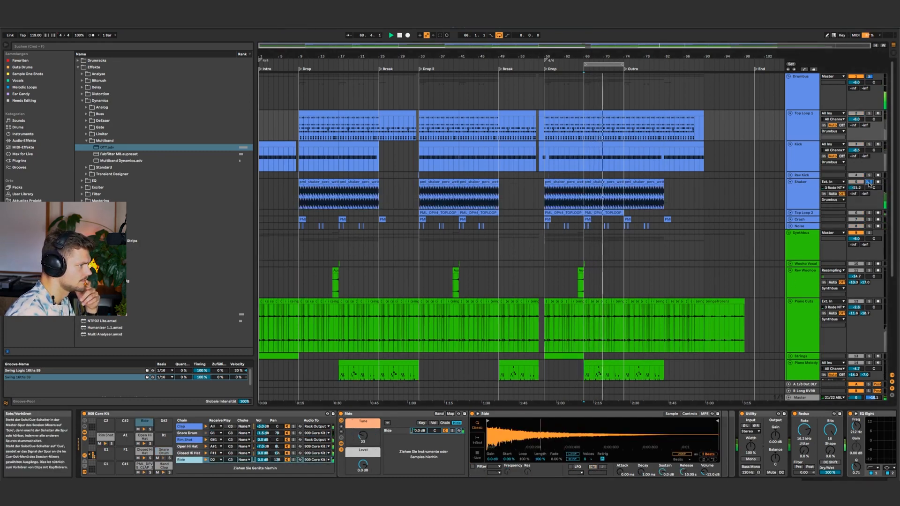
{"action": "left_click_drag", "start_coordinate": [873, 187], "coordinate": [874, 183]}
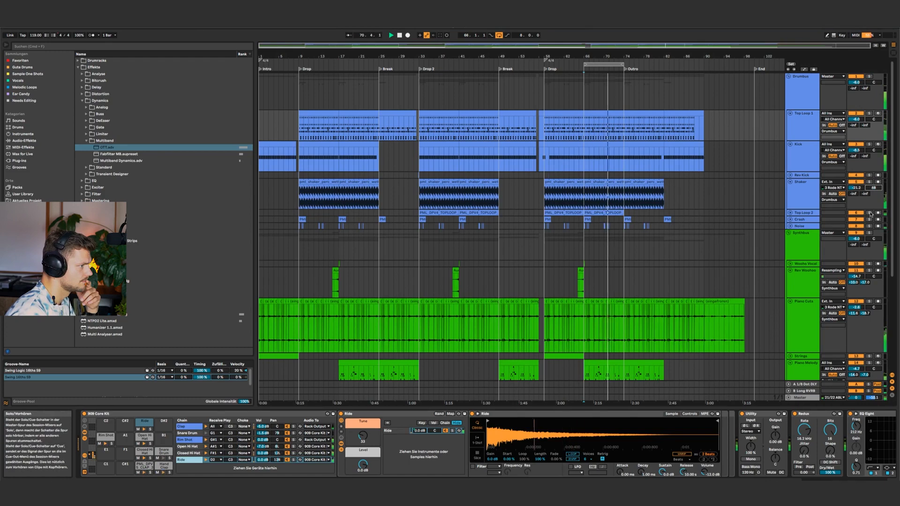
{"action": "left_click", "coordinate": [869, 212]}
{"action": "left_click", "coordinate": [790, 213]}
{"action": "left_click_drag", "start_coordinate": [874, 219], "coordinate": [874, 225]}
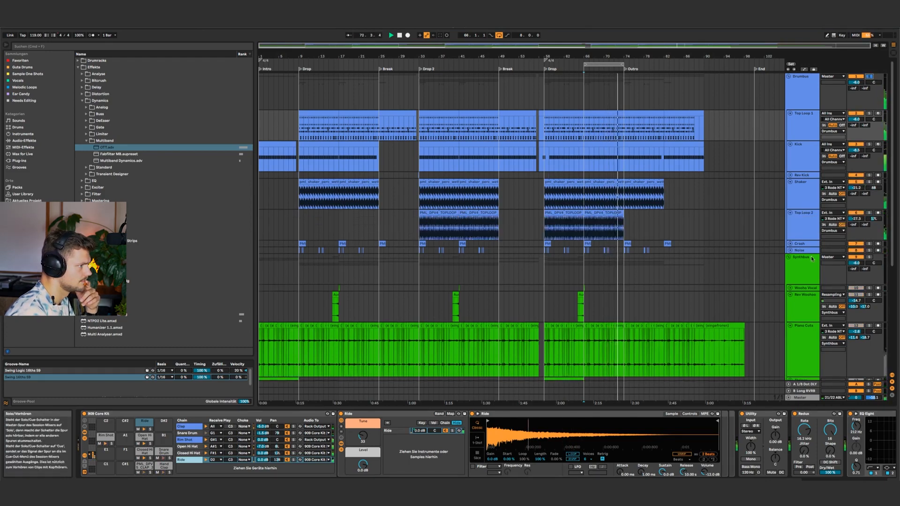
{"action": "left_click", "coordinate": [805, 228]}
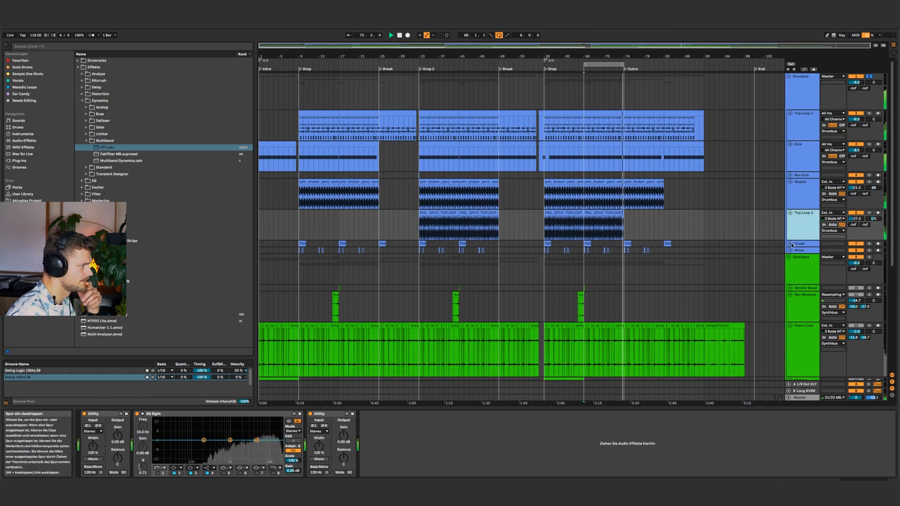
Unfold the Crash track and set its volume to -35.8 dB, and unfold the Noise track to bring up its devices.
{"action": "left_click", "coordinate": [790, 243]}
{"action": "left_click", "coordinate": [797, 249]}
{"action": "left_click_drag", "start_coordinate": [860, 250], "coordinate": [861, 248]}
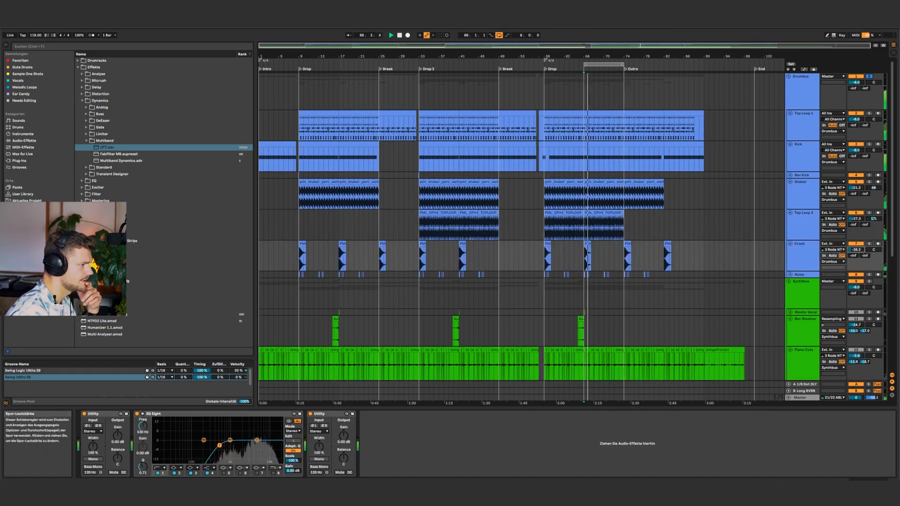
{"action": "left_click", "coordinate": [790, 275]}
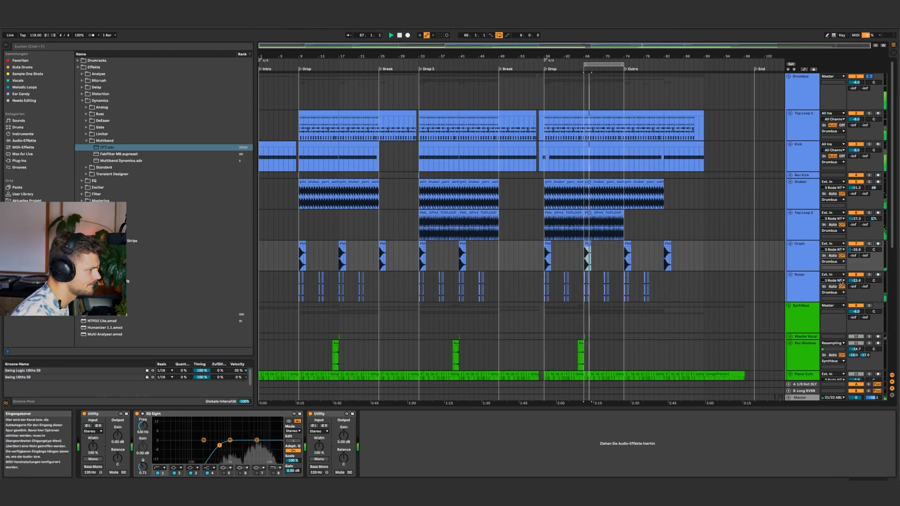
{"action": "left_click", "coordinate": [807, 282]}
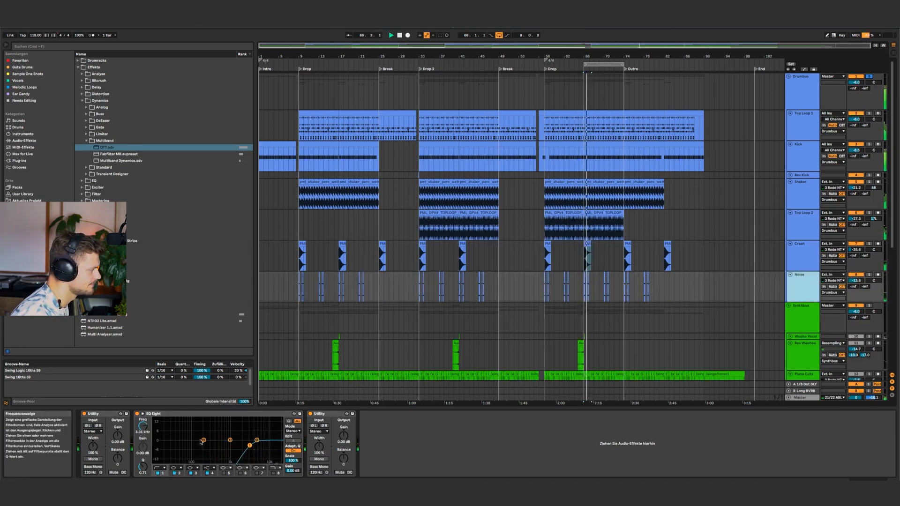
Move a band in the Noise track's EQ Eight up in frequency with a slight cut, and unsolo the Drumbus.
{"action": "left_click", "coordinate": [177, 468]}
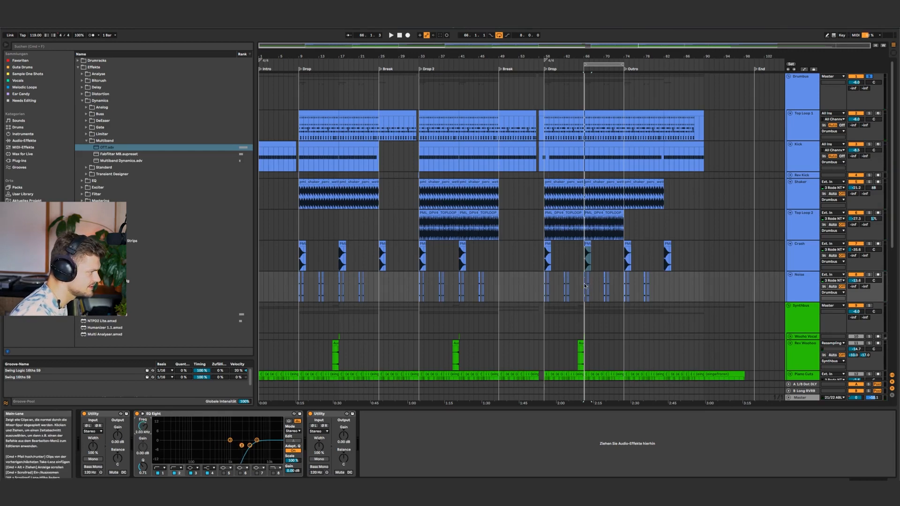
{"action": "key", "text": "space"}
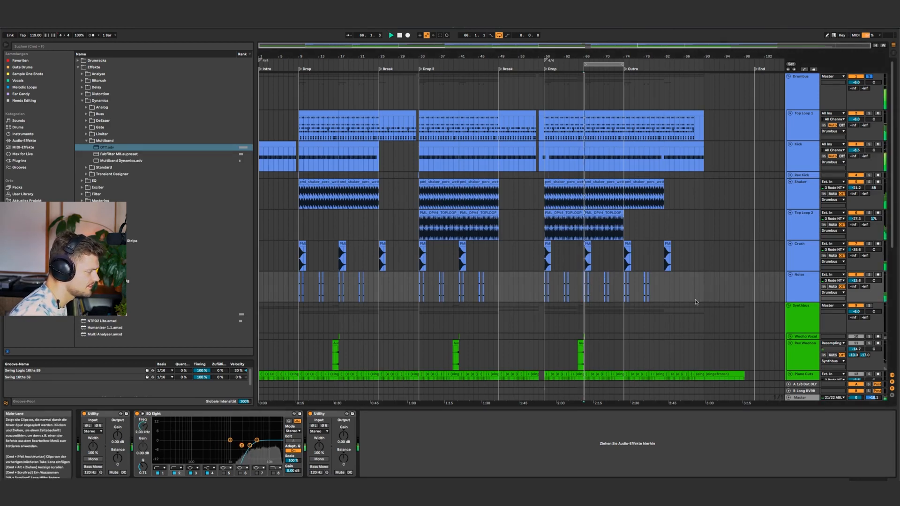
{"action": "left_click", "coordinate": [799, 397]}
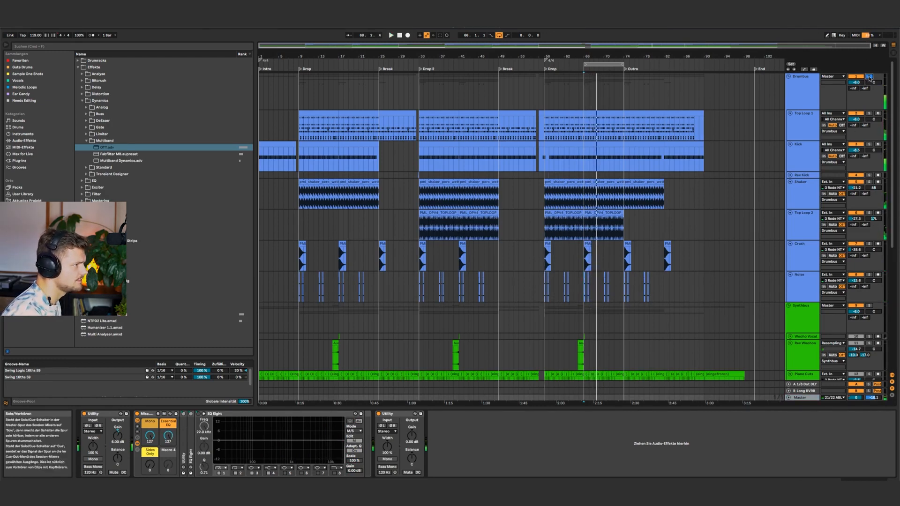
Play the full mix from Drop 2 and check the Master and Piano Melody devices.
{"action": "left_click", "coordinate": [424, 87]}
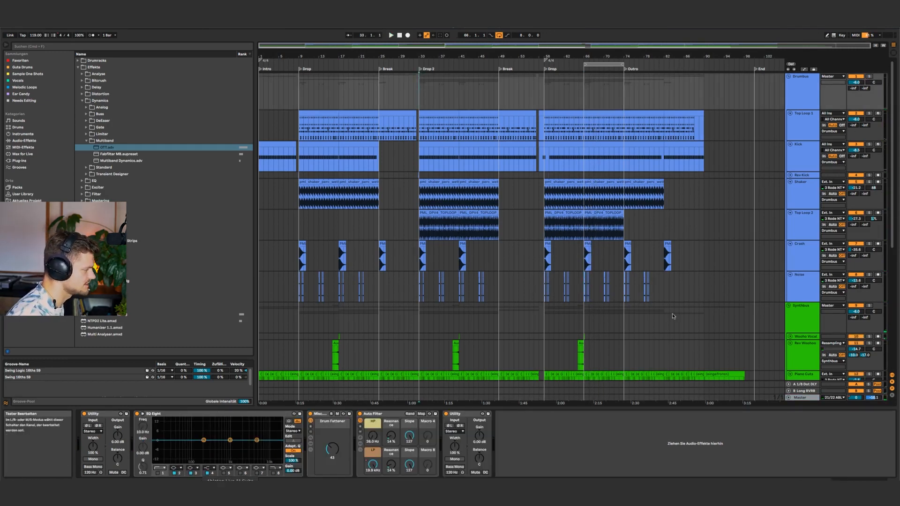
{"action": "left_click", "coordinate": [417, 397]}
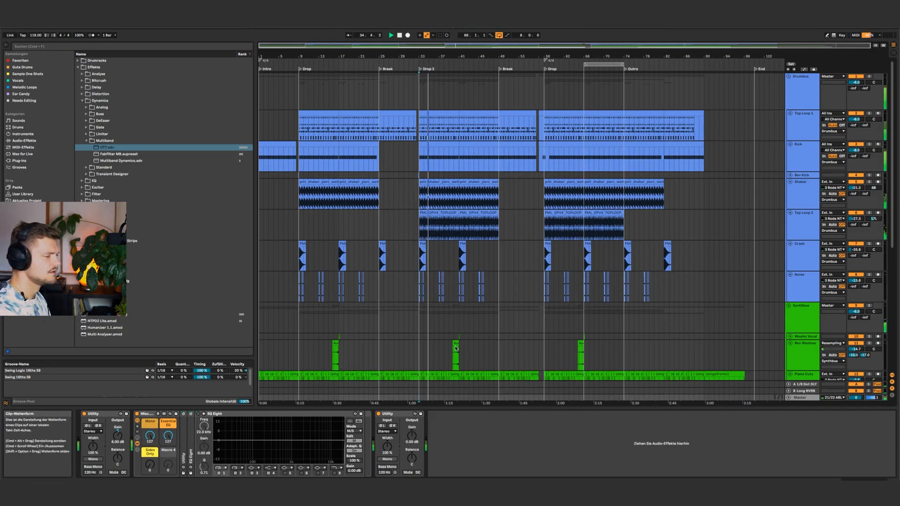
{"action": "scroll", "coordinate": [458, 347], "scroll_direction": "down", "scroll_amount": 10}
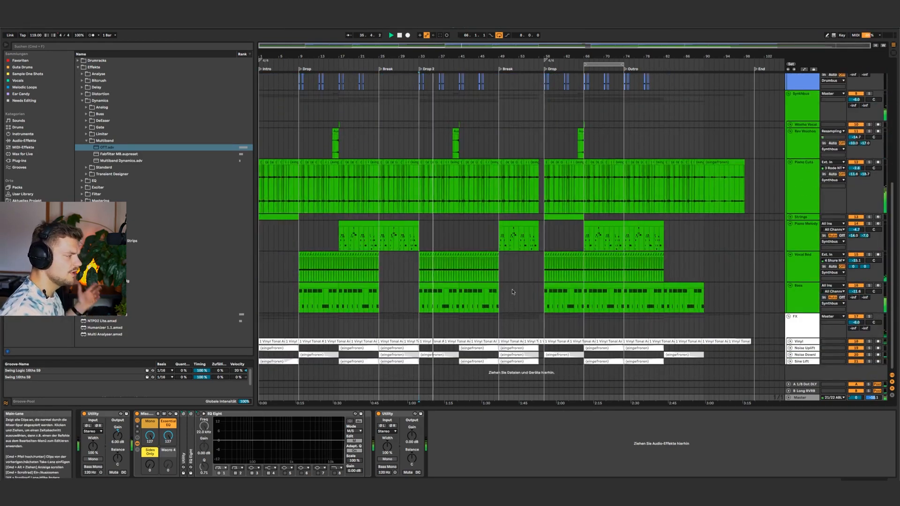
{"action": "scroll", "coordinate": [517, 286], "scroll_direction": "up", "scroll_amount": 2}
{"action": "left_click", "coordinate": [495, 268]}
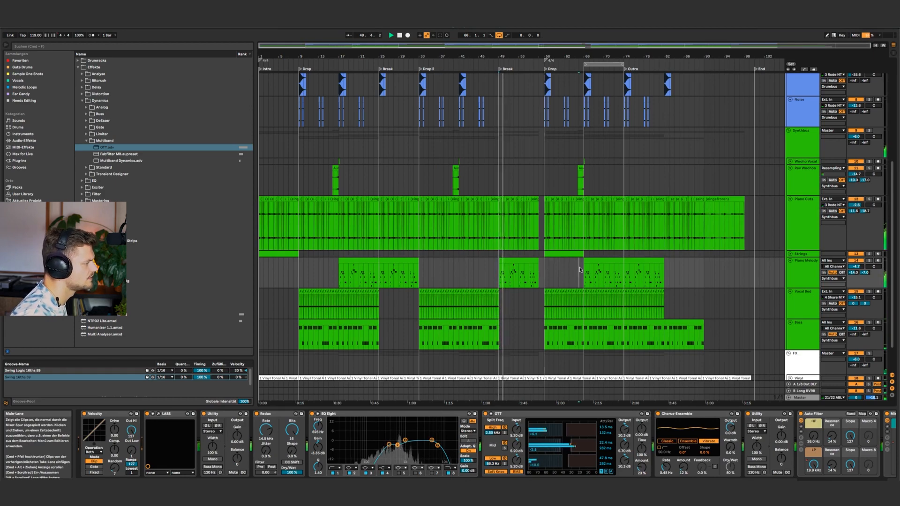
{"action": "scroll", "coordinate": [579, 270], "scroll_direction": "down", "scroll_amount": 2}
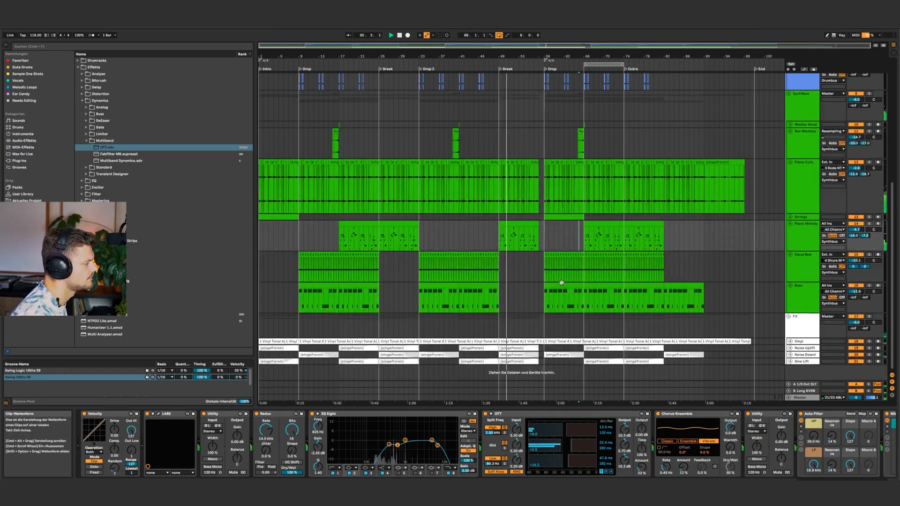
Unfold the Noise Down track, lower the gain of its clip in the second break and return to the device chain.
{"action": "left_click", "coordinate": [797, 349]}
{"action": "left_click", "coordinate": [797, 355]}
{"action": "left_click", "coordinate": [790, 355]}
{"action": "double_click", "coordinate": [517, 352]}
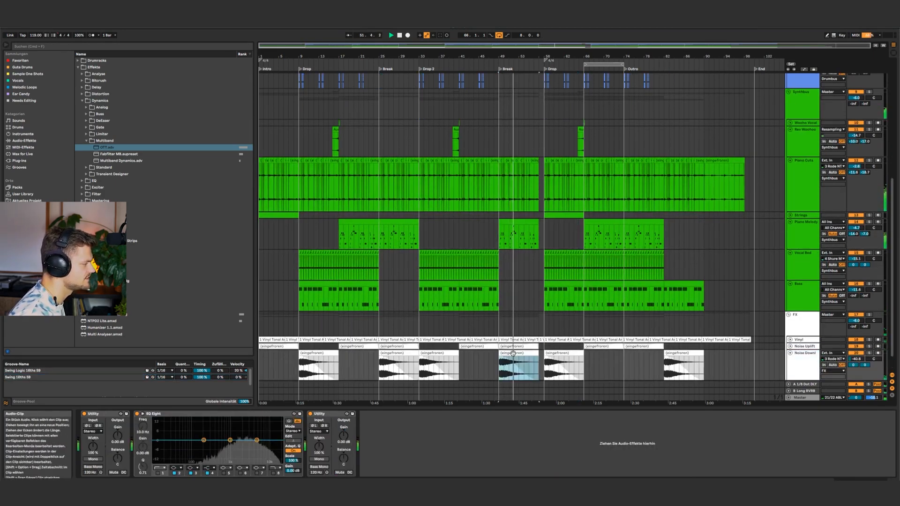
{"action": "left_click_drag", "start_coordinate": [183, 292], "coordinate": [183, 307]}
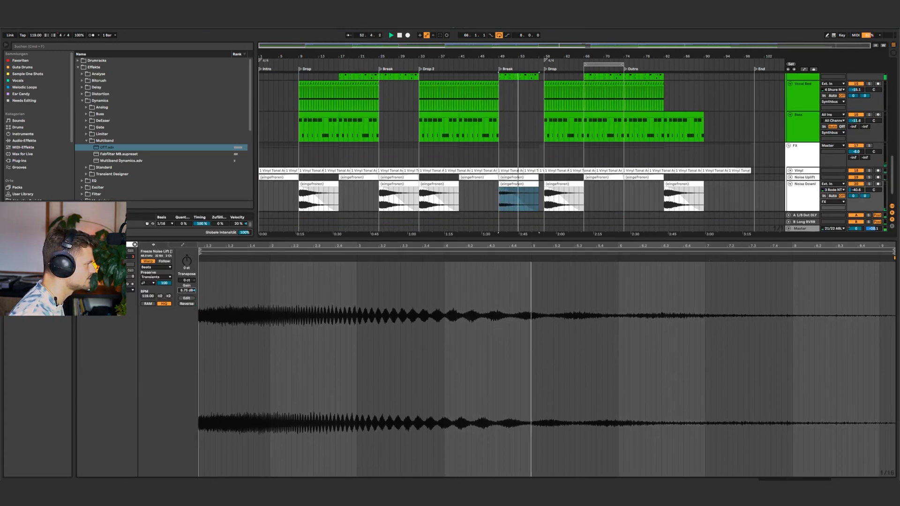
{"action": "key", "text": "shift+Tab"}
Turn the loop back on and audition the break and the transition into the third drop.
{"action": "key", "text": "space"}
{"action": "key", "text": "space"}
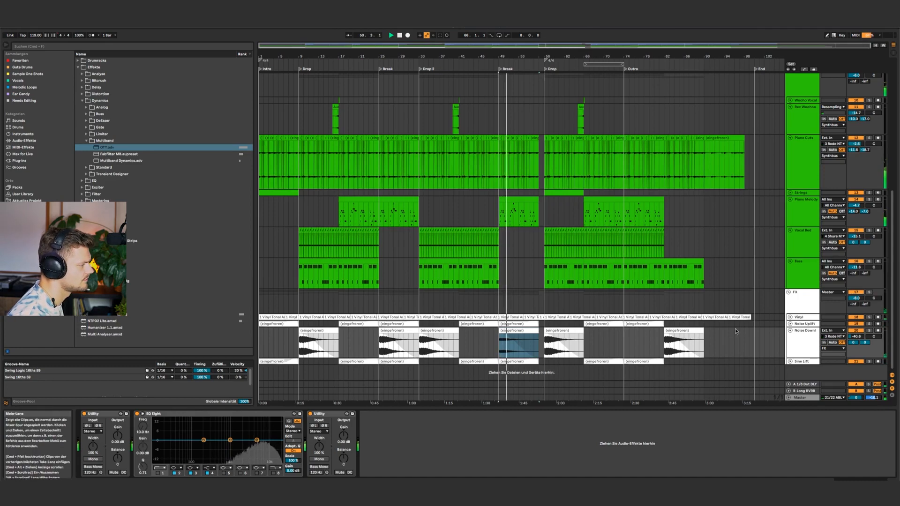
{"action": "left_click", "coordinate": [543, 298]}
{"action": "key", "text": "super+l"}
{"action": "key", "text": "space"}
{"action": "key", "text": "space"}
Lower the Kick track's volume and adjust the Rim Shot chain's volume in the 909 Core Kit.
{"action": "scroll", "coordinate": [594, 300], "scroll_direction": "up", "scroll_amount": 5}
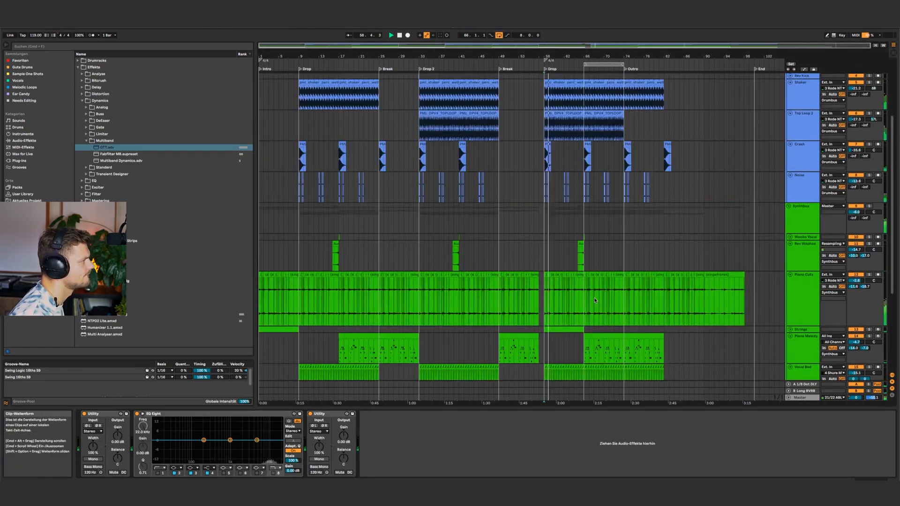
{"action": "scroll", "coordinate": [594, 293], "scroll_direction": "up", "scroll_amount": 4}
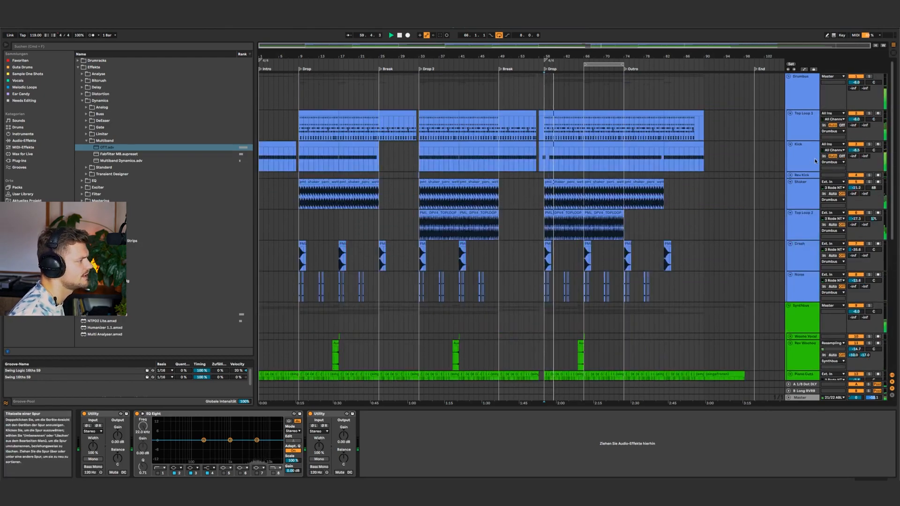
{"action": "left_click", "coordinate": [858, 151]}
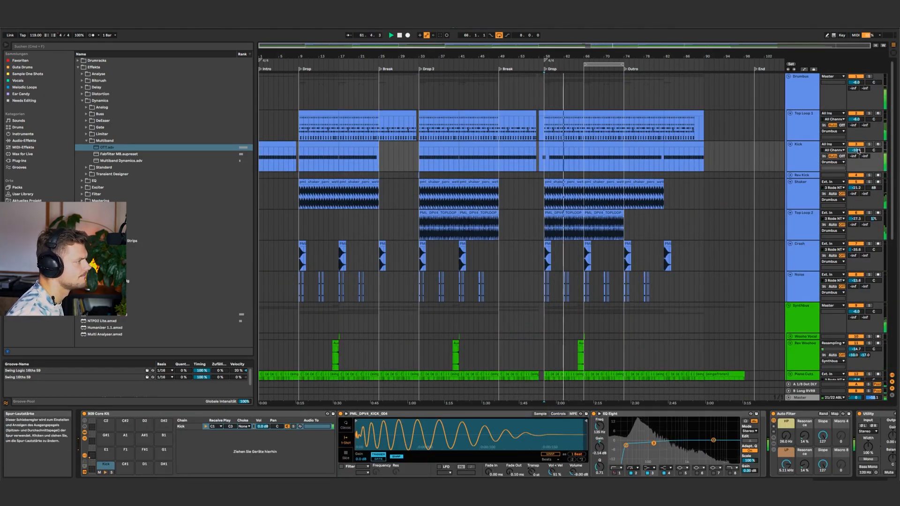
{"action": "left_click", "coordinate": [432, 274]}
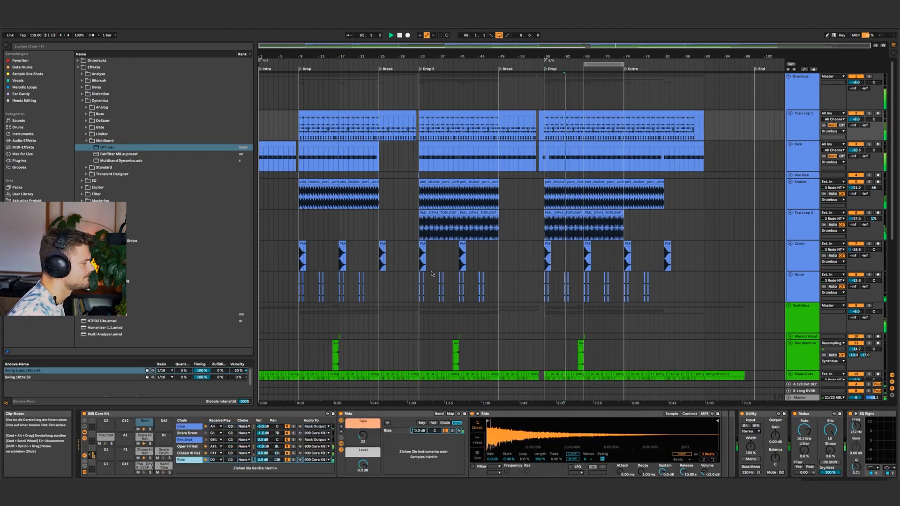
{"action": "left_click", "coordinate": [187, 441]}
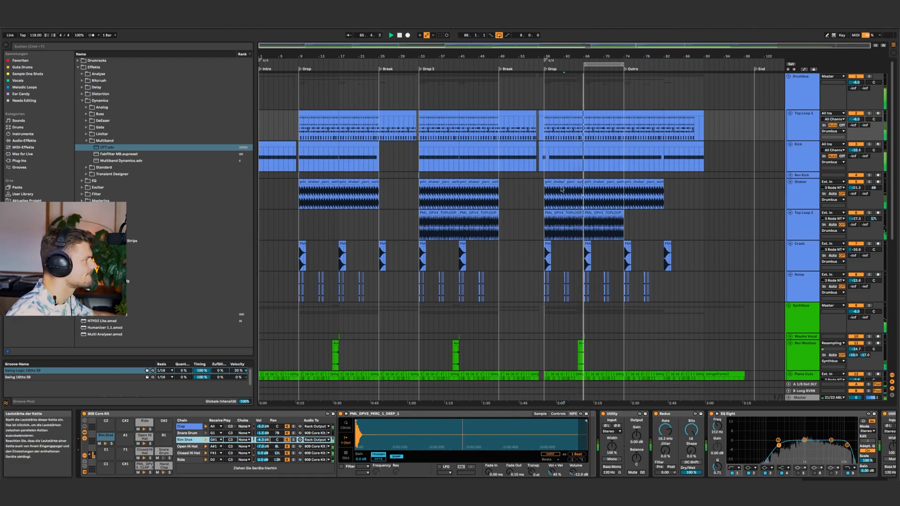
Check the Piano Melody devices, fold the track directly above Piano Cuts and bring up the Synthbus devices.
{"action": "scroll", "coordinate": [795, 214], "scroll_direction": "down", "scroll_amount": 10}
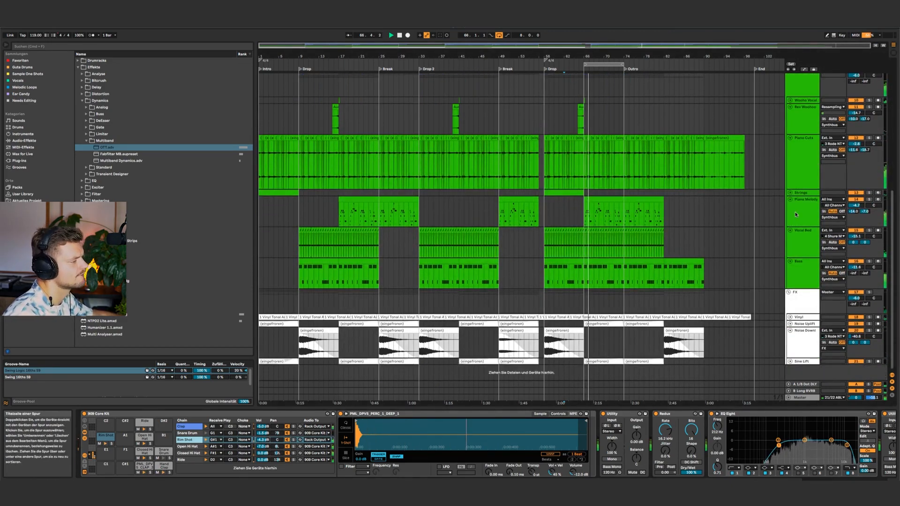
{"action": "left_click", "coordinate": [795, 213]}
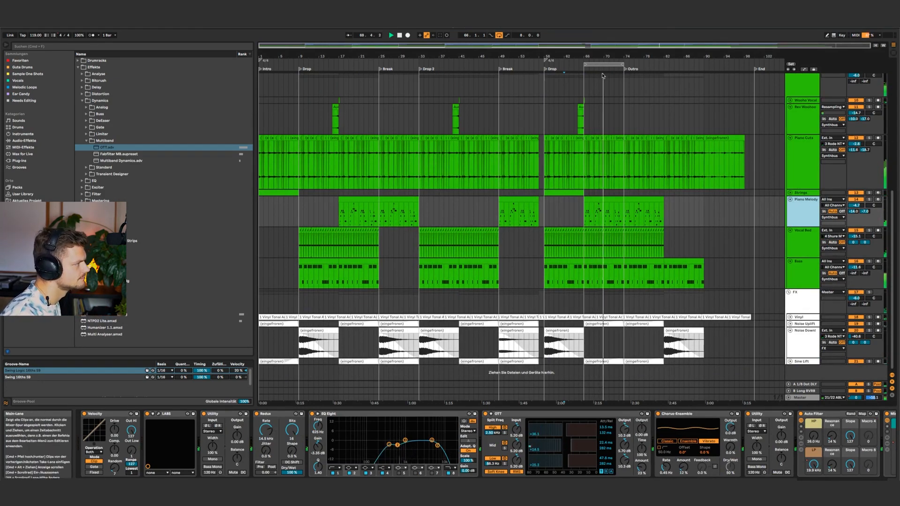
{"action": "left_click", "coordinate": [790, 110]}
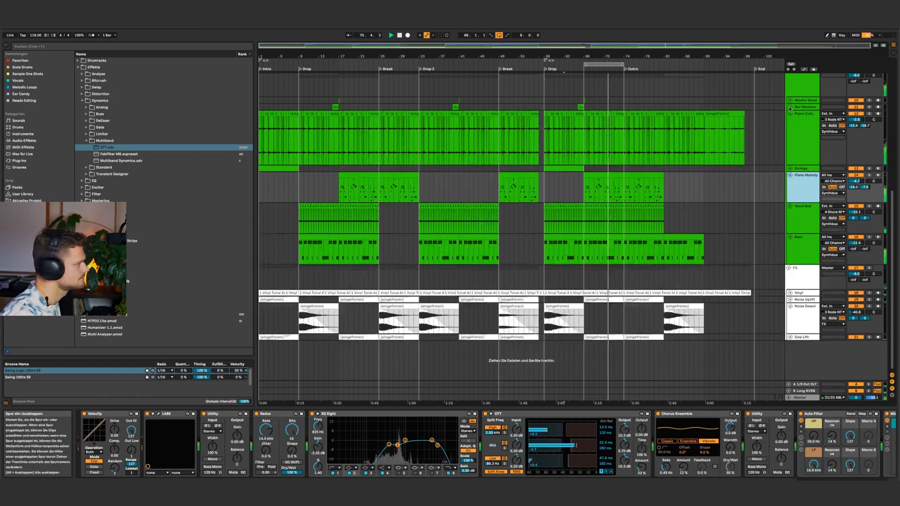
{"action": "scroll", "coordinate": [792, 141], "scroll_direction": "up", "scroll_amount": 3}
{"action": "left_click", "coordinate": [792, 167]}
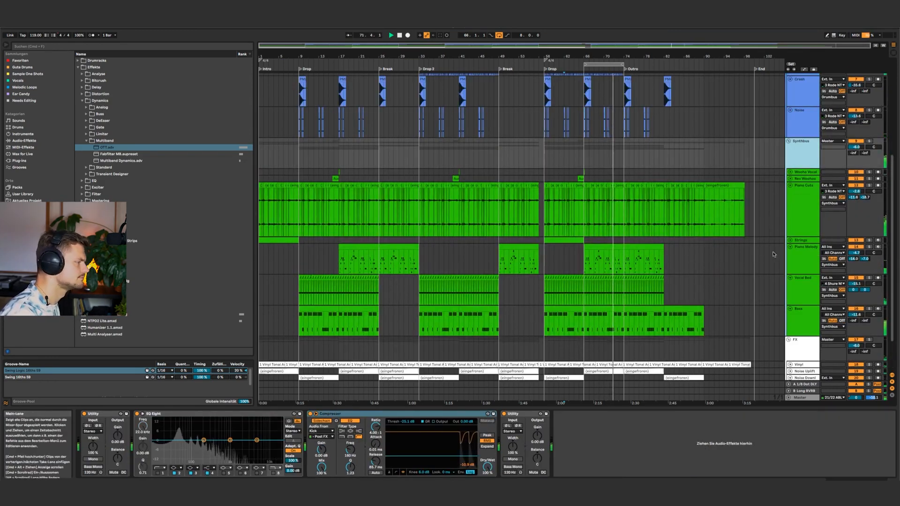
Solo return A 1/8 Dot DLY and copy the Synthbus's kick-sidechained Compressor to the end of both return tracks' device chains.
{"action": "scroll", "coordinate": [834, 187], "scroll_direction": "down", "scroll_amount": 3}
{"action": "left_click", "coordinate": [869, 199]}
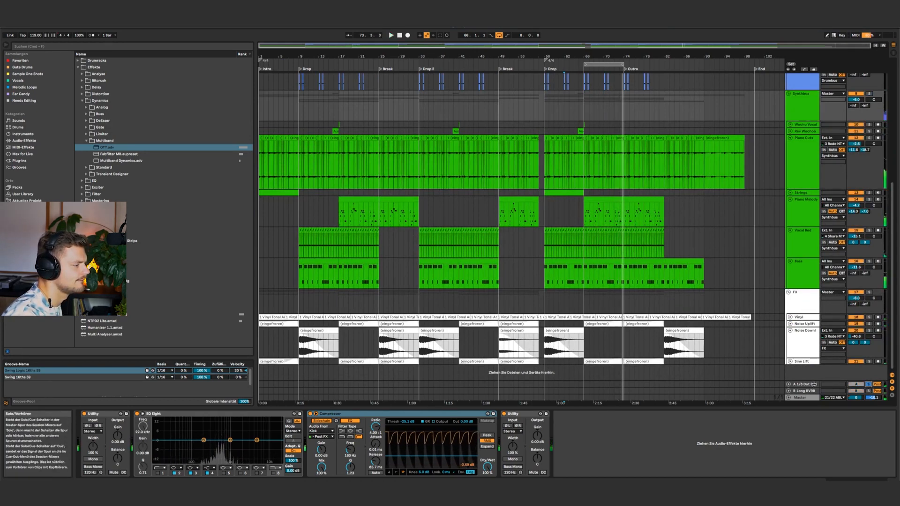
{"action": "left_click", "coordinate": [798, 384]}
{"action": "left_click", "coordinate": [798, 103]}
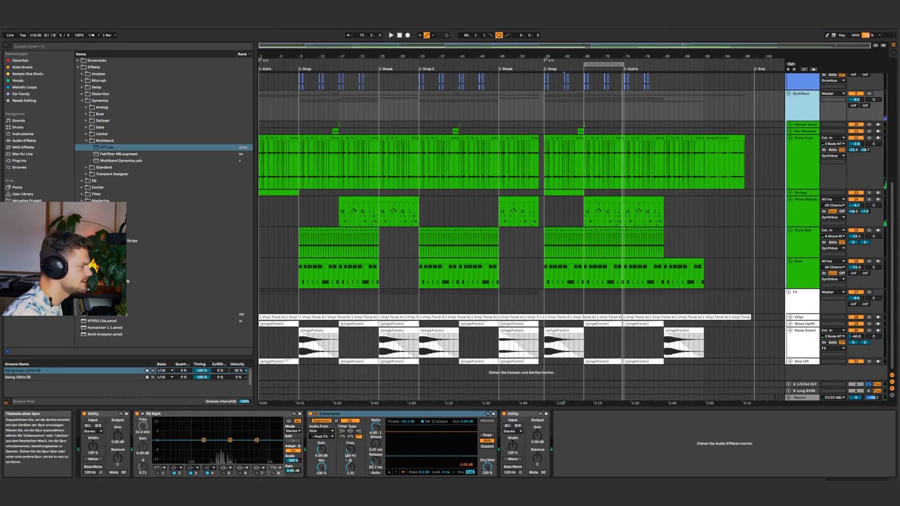
{"action": "left_click", "coordinate": [799, 384]}
{"action": "left_click_drag", "start_coordinate": [613, 414], "coordinate": [777, 407]}
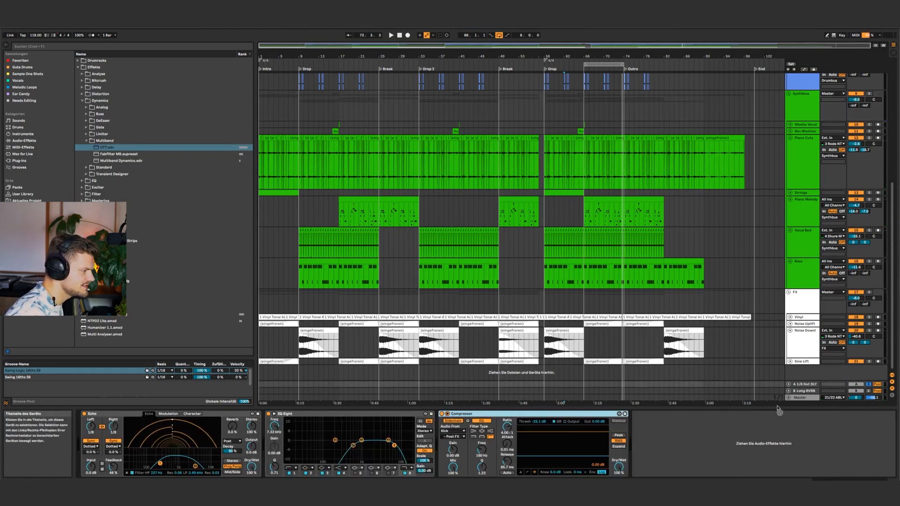
{"action": "left_click", "coordinate": [799, 390]}
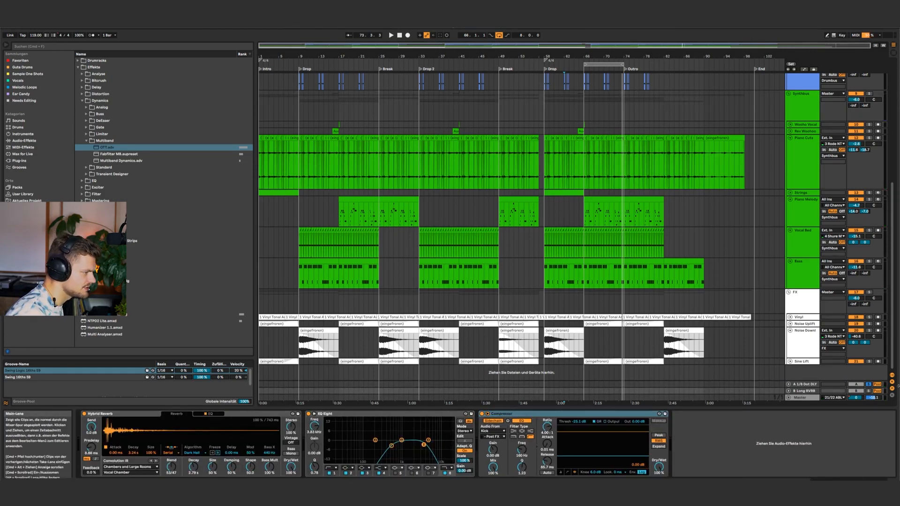
Audition the delay and reverb returns with their sidechain Compressors, unsolo them and bring up the Master devices.
{"action": "left_click", "coordinate": [805, 384]}
{"action": "key", "text": "space"}
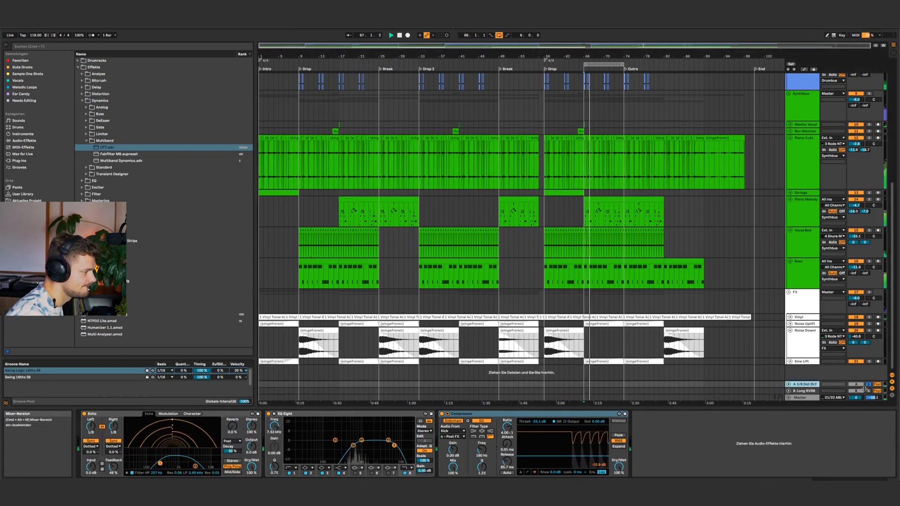
{"action": "left_click", "coordinate": [803, 392]}
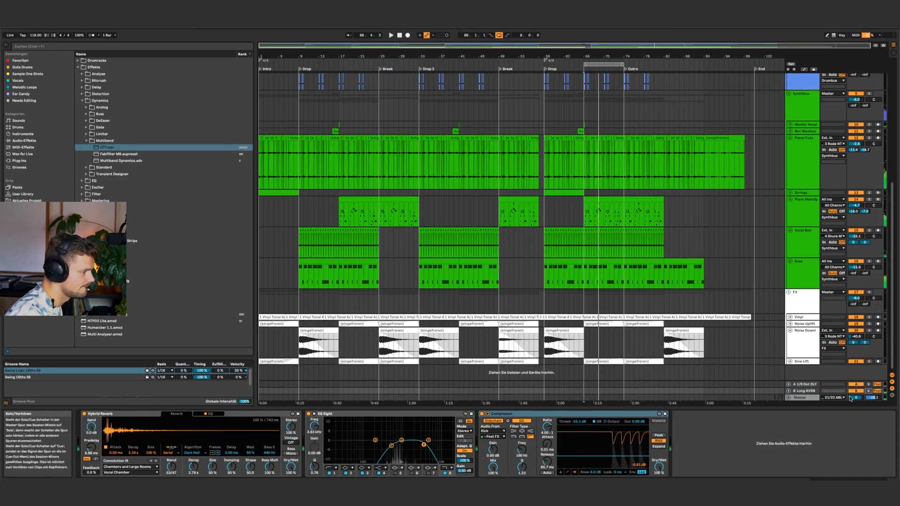
{"action": "left_click", "coordinate": [800, 399]}
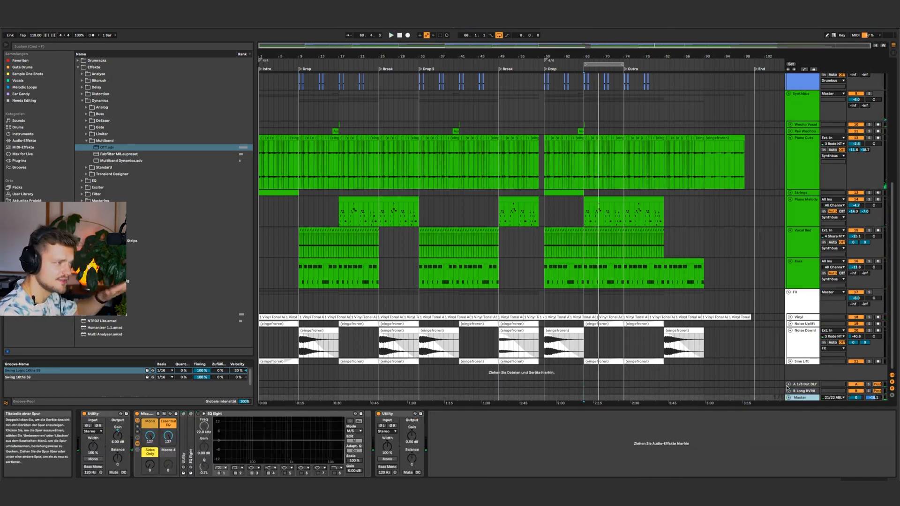
Play the mix and fold the Piano Cuts, Piano Melody, Vocal Bed and Bass tracks.
{"action": "left_click", "coordinate": [801, 104]}
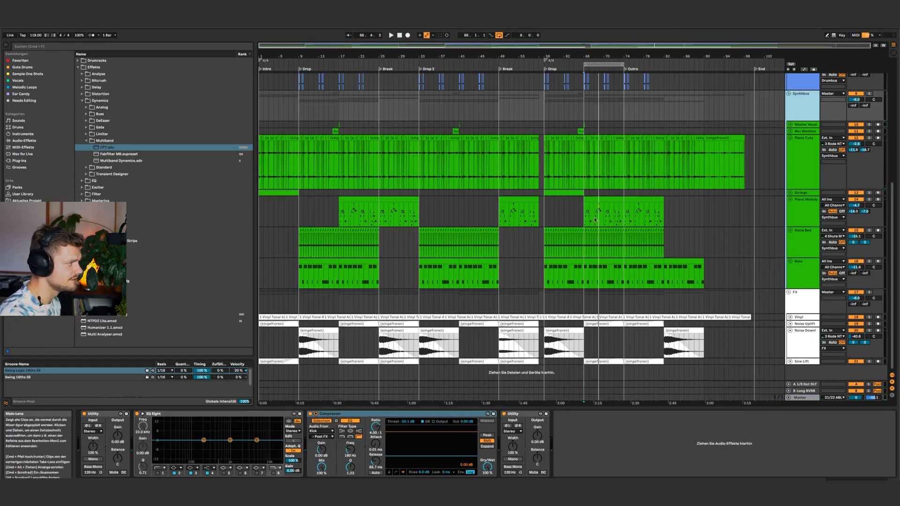
{"action": "key", "text": "space"}
{"action": "left_click", "coordinate": [790, 139]}
{"action": "left_click", "coordinate": [790, 151]}
{"action": "left_click", "coordinate": [790, 158]}
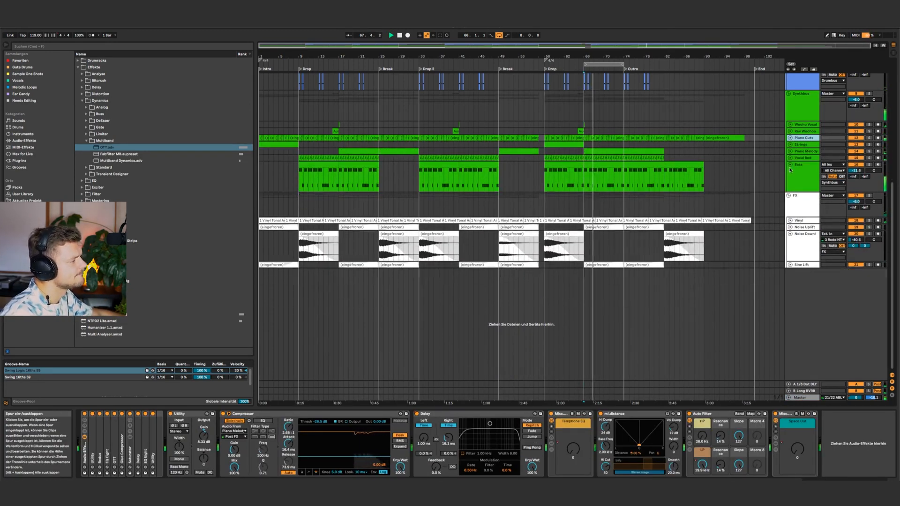
{"action": "left_click", "coordinate": [790, 164]}
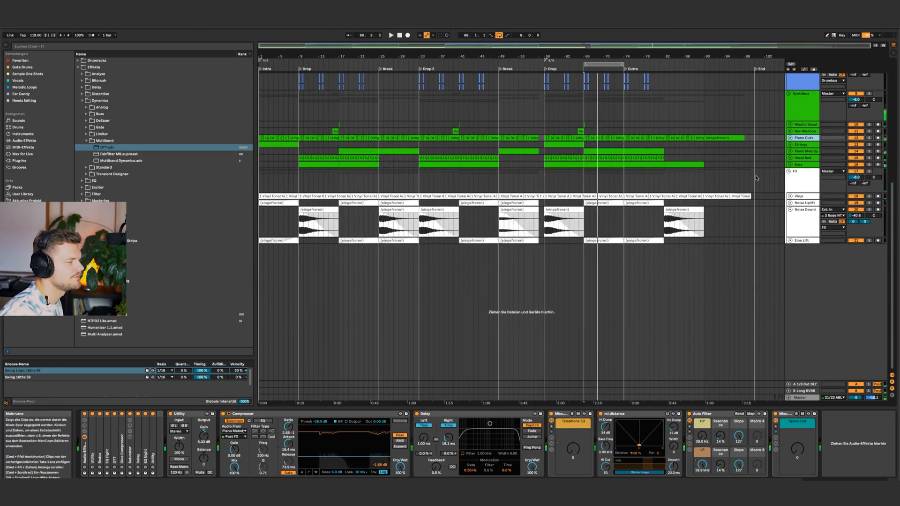
Play from the third drop and compare the mix with the Master's effect rack switched off and on.
{"action": "left_click", "coordinate": [546, 117]}
{"action": "key", "text": "space"}
{"action": "left_click_drag", "start_coordinate": [542, 112], "coordinate": [623, 113]}
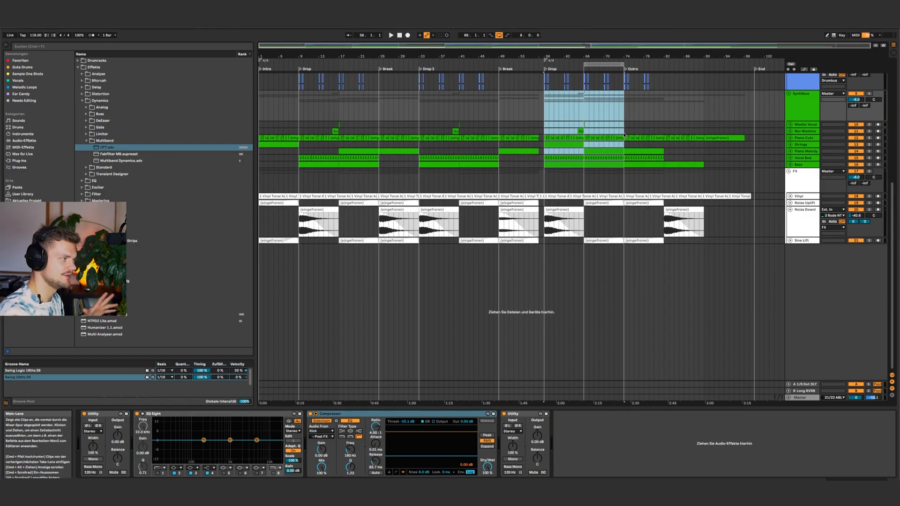
{"action": "left_click", "coordinate": [533, 177]}
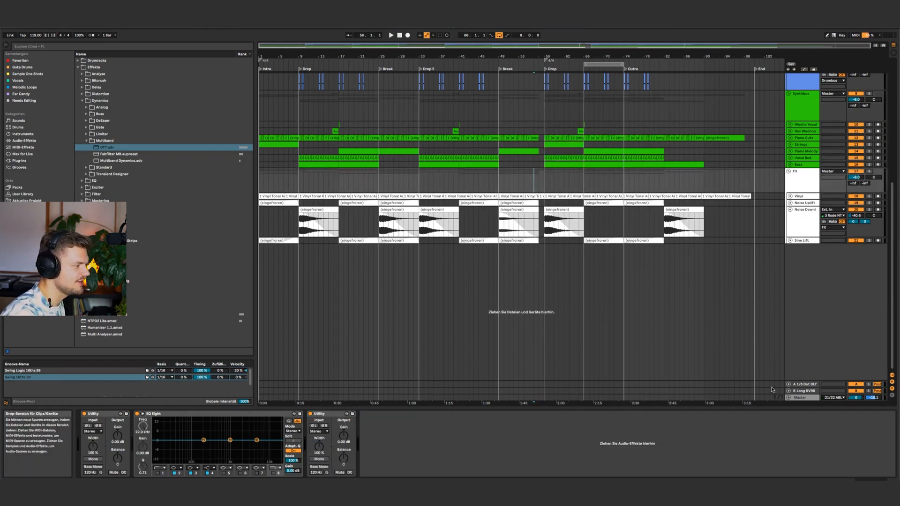
{"action": "left_click", "coordinate": [799, 397]}
{"action": "key", "text": "space"}
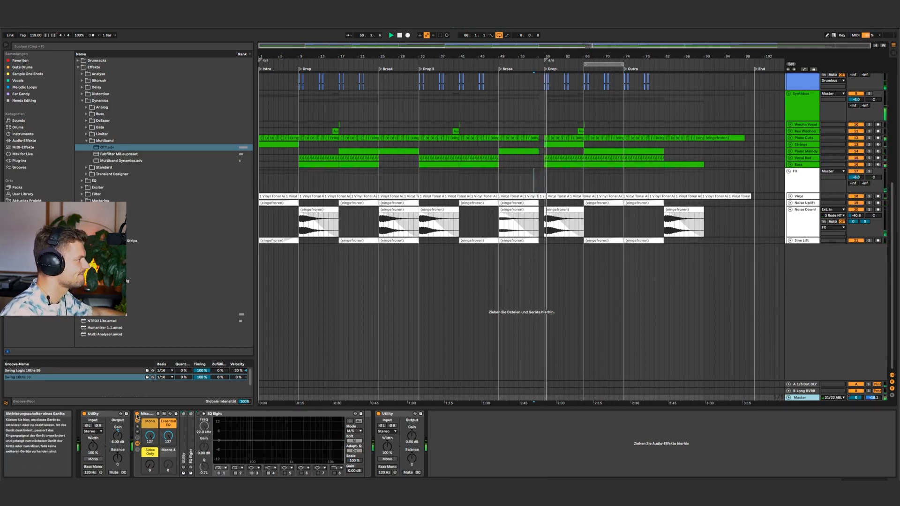
{"action": "left_click", "coordinate": [577, 182]}
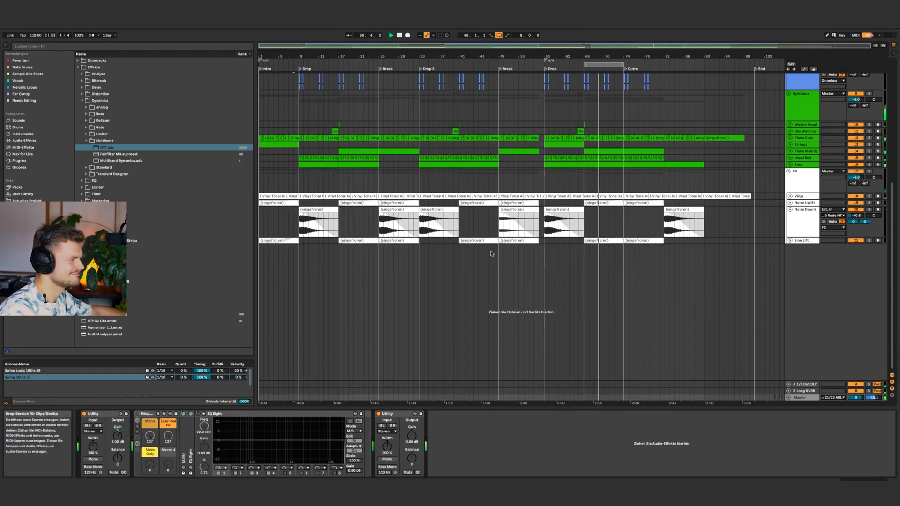
Raise the Drum Fattener macro on the Drumbus group to 51 and switch off the arrangement loop.
{"action": "scroll", "coordinate": [649, 129], "scroll_direction": "up", "scroll_amount": 5}
{"action": "scroll", "coordinate": [649, 128], "scroll_direction": "up", "scroll_amount": 3}
{"action": "left_click", "coordinate": [802, 94]}
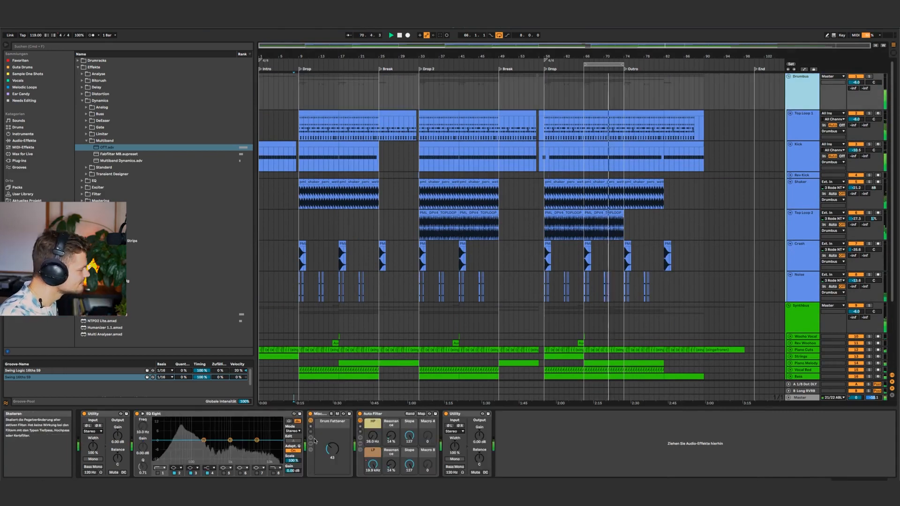
{"action": "left_click", "coordinate": [332, 450]}
{"action": "left_click_drag", "start_coordinate": [332, 449], "coordinate": [332, 445]}
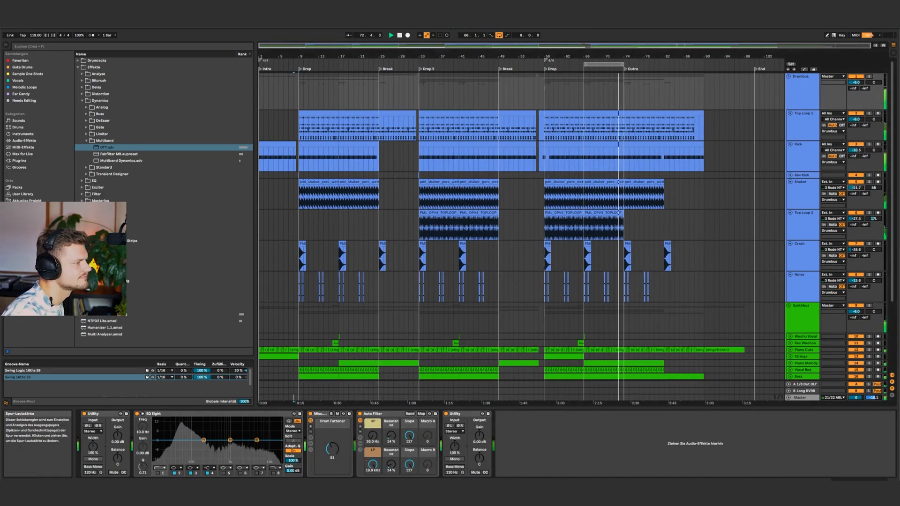
{"action": "left_click", "coordinate": [499, 35]}
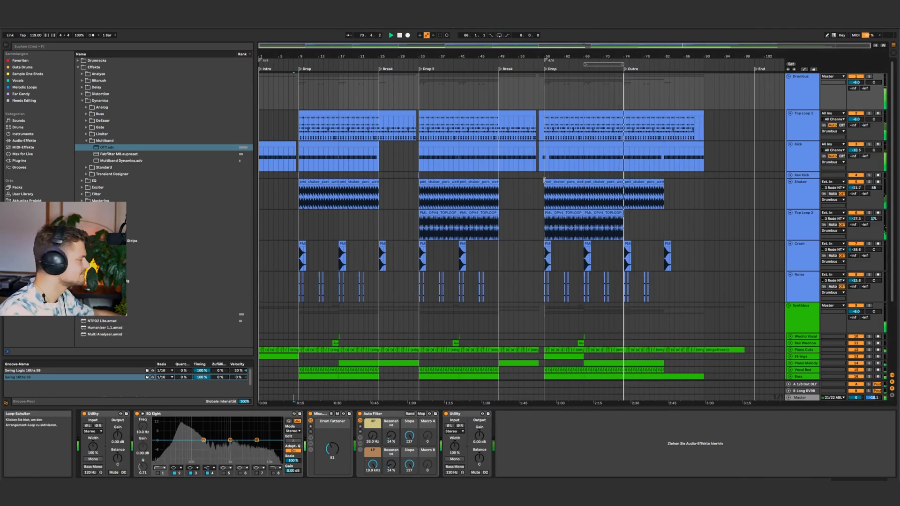
Give the Piano Melody's Auto Filter LP automation its own lane and lower the cutoff curve towards the end of the outro clip.
{"action": "scroll", "coordinate": [562, 215], "scroll_direction": "down", "scroll_amount": 5}
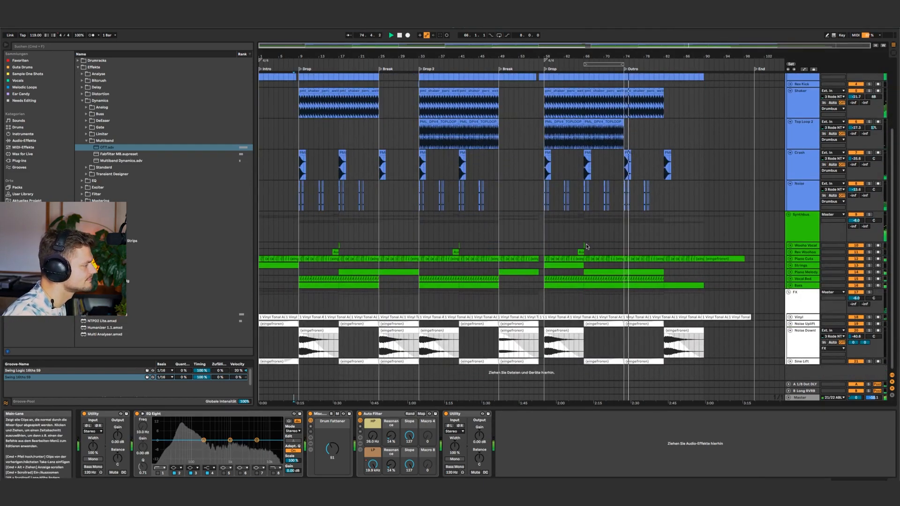
{"action": "left_click_drag", "start_coordinate": [575, 254], "coordinate": [569, 254]}
{"action": "left_click", "coordinate": [789, 273]}
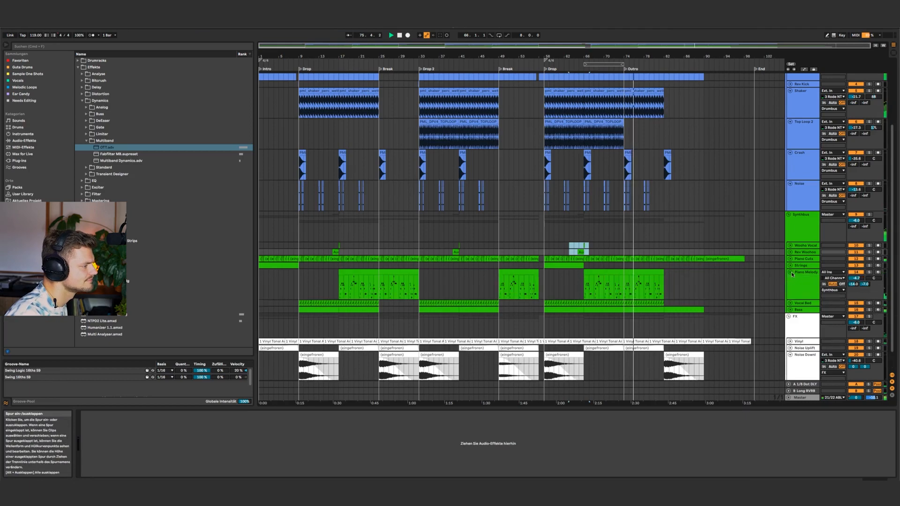
{"action": "left_click", "coordinate": [802, 272]}
{"action": "key", "text": "a"}
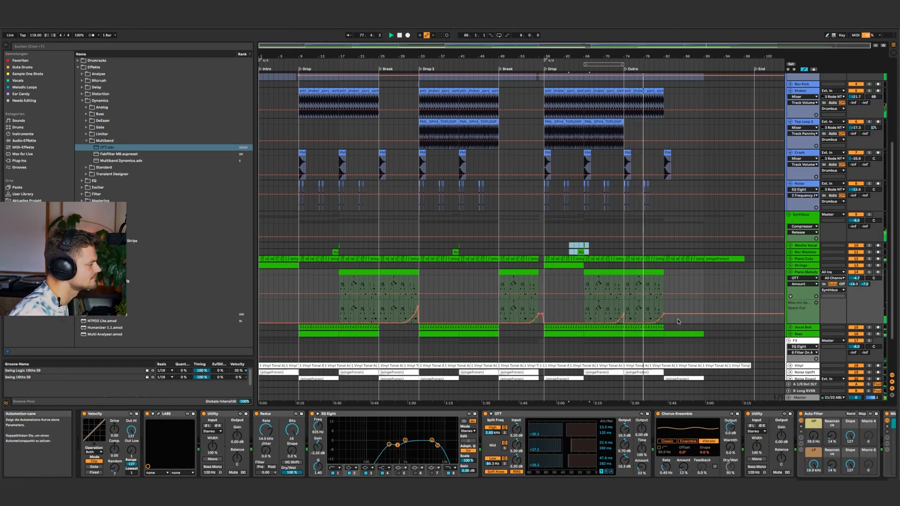
{"action": "left_click", "coordinate": [813, 464]}
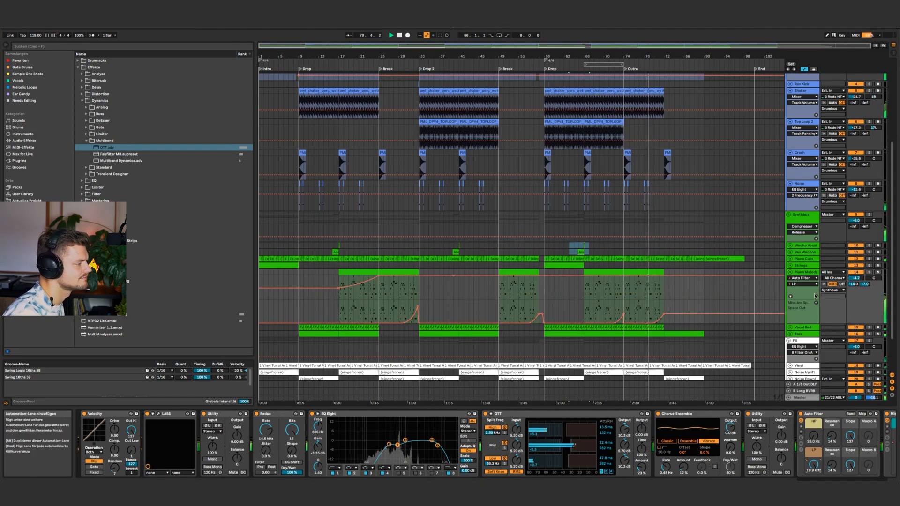
{"action": "left_click", "coordinate": [815, 296]}
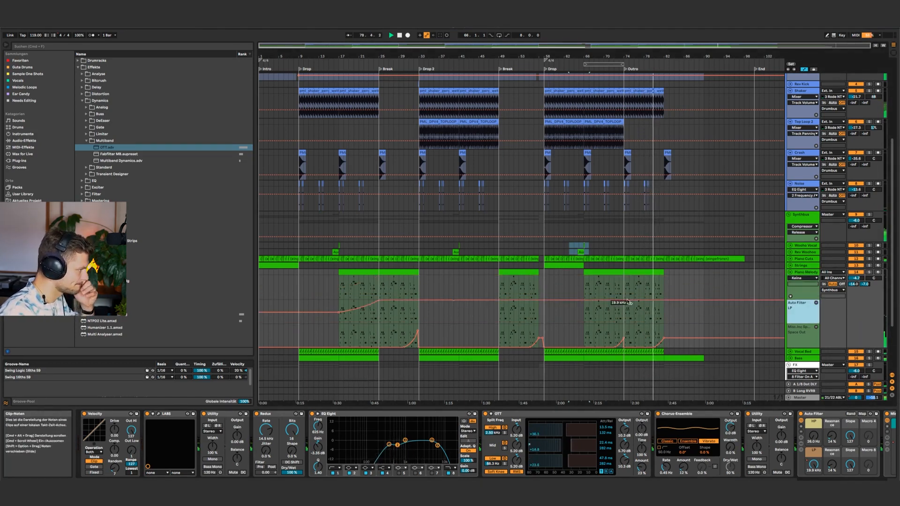
{"action": "left_click_drag", "start_coordinate": [642, 304], "coordinate": [661, 309]}
{"action": "key", "text": "a"}
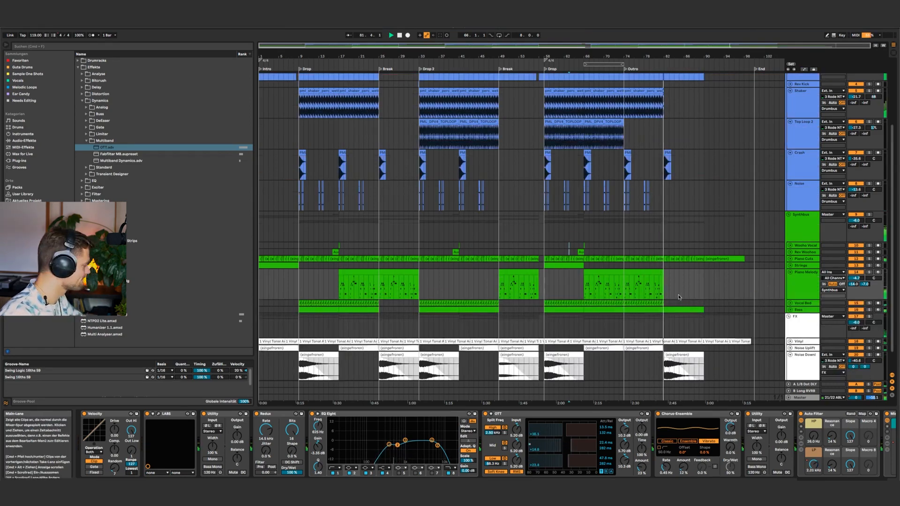
Fold all the individual drum tracks inside the Drumbus group.
{"action": "scroll", "coordinate": [672, 284], "scroll_direction": "up", "scroll_amount": 3}
{"action": "left_click", "coordinate": [654, 256]}
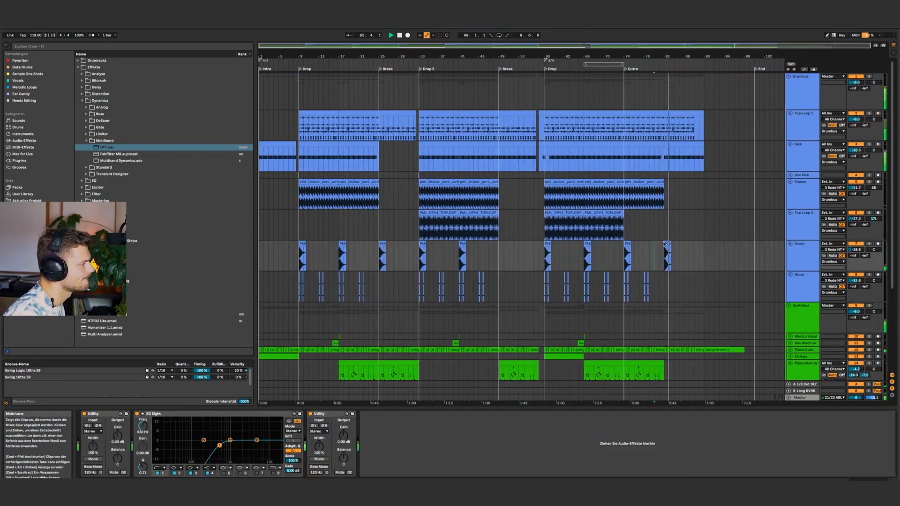
{"action": "mouse_move", "coordinate": [669, 57]}
{"action": "left_mouse_down"}
{"action": "mouse_move", "coordinate": [669, 78]}
{"action": "mouse_move", "coordinate": [668, 58]}
{"action": "left_mouse_up"}
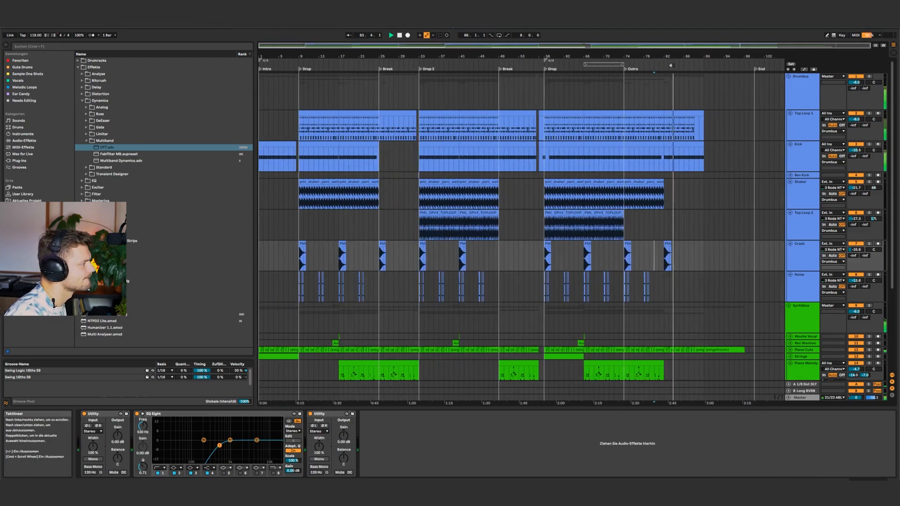
{"action": "key", "text": "a"}
{"action": "key", "text": "a"}
{"action": "left_click", "coordinate": [809, 130]}
{"action": "key", "text": "super+a"}
{"action": "key", "text": "u"}
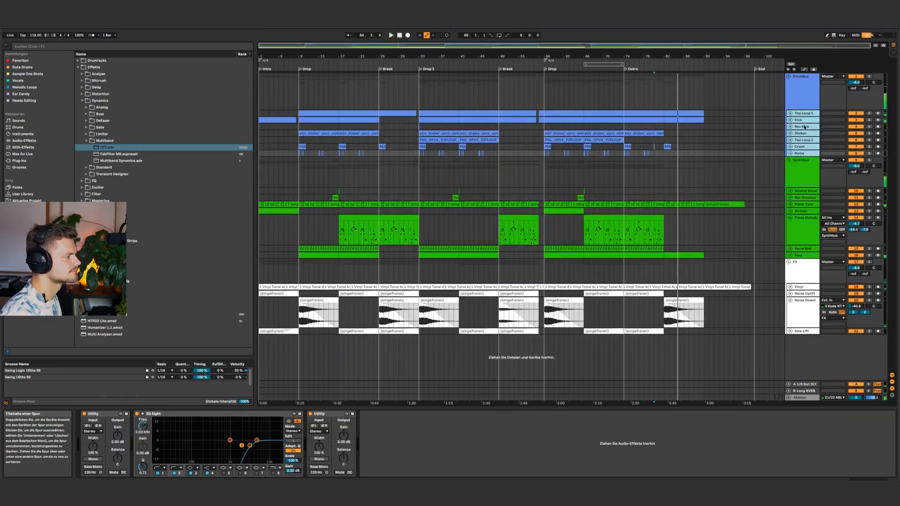
Solo the Drumbus group, play the third drop and show the devices inside its Drum Fattener rack.
{"action": "left_click", "coordinate": [787, 78]}
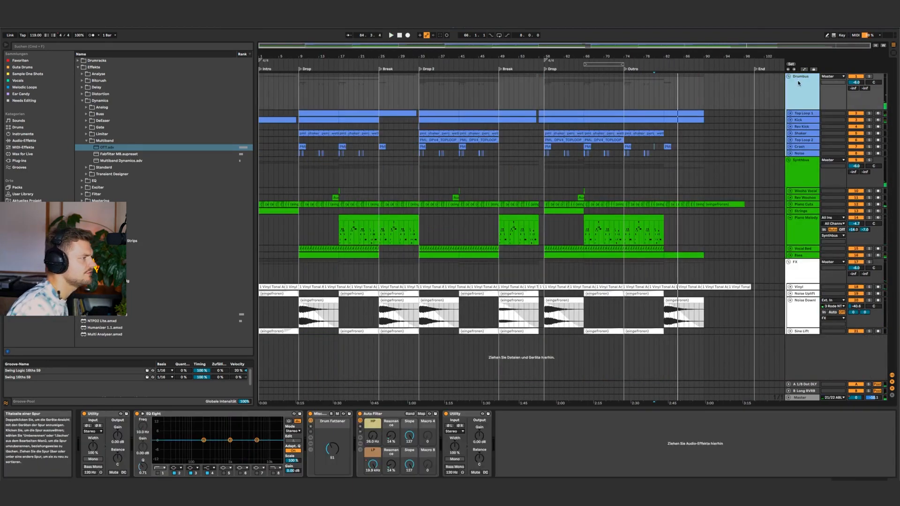
{"action": "left_click", "coordinate": [870, 76]}
{"action": "key", "text": "space"}
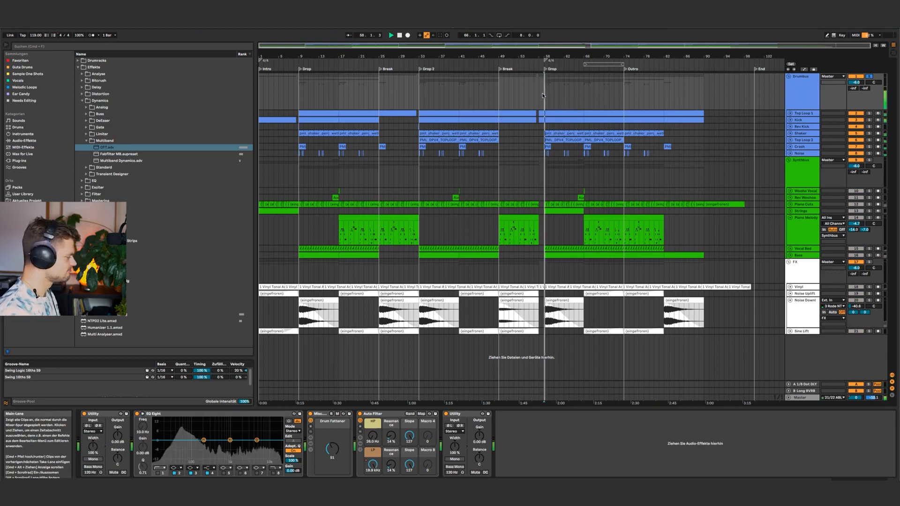
{"action": "left_click", "coordinate": [310, 443]}
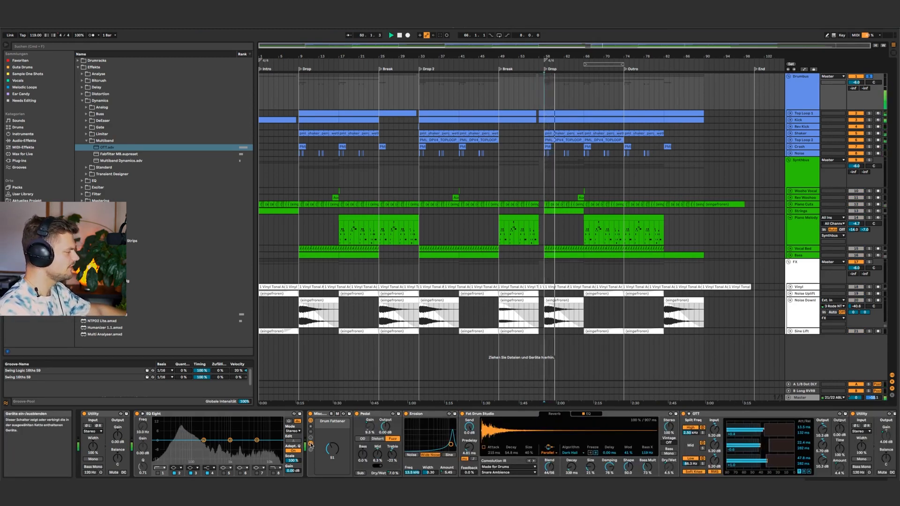
Examine the Drum Fattener rack's Pedal, Erosion, Fat Drum Studio, OTT, Glue Compressor and Utility during a short playback, and hide the rack's devices.
{"action": "left_click", "coordinate": [327, 415]}
{"action": "left_click", "coordinate": [380, 416]}
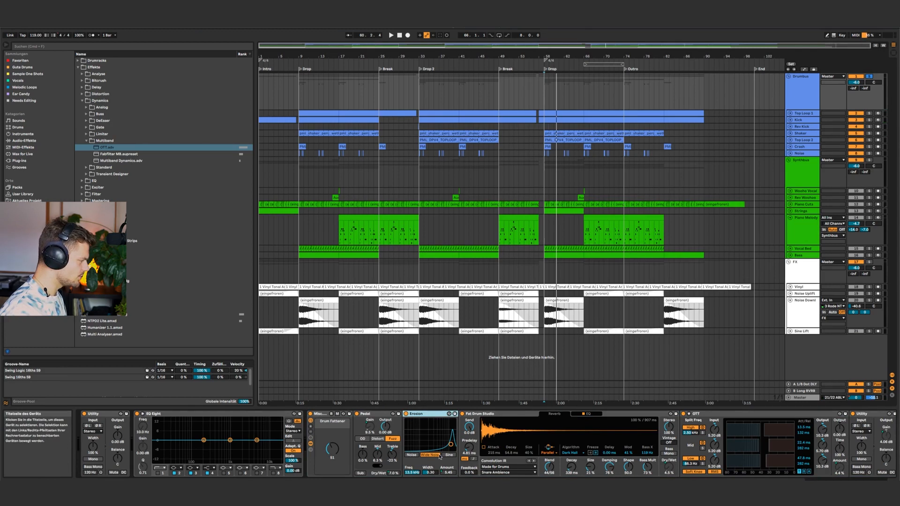
{"action": "left_click", "coordinate": [484, 416]}
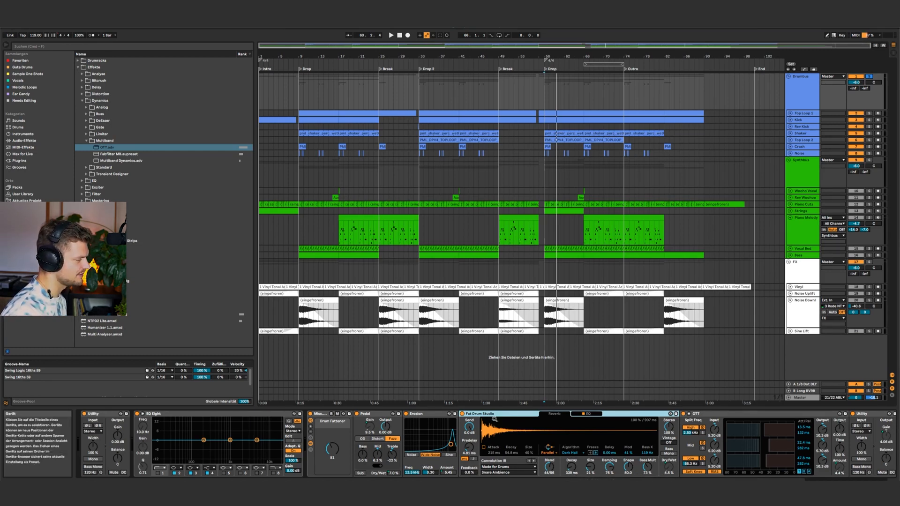
{"action": "double_click", "coordinate": [495, 415]}
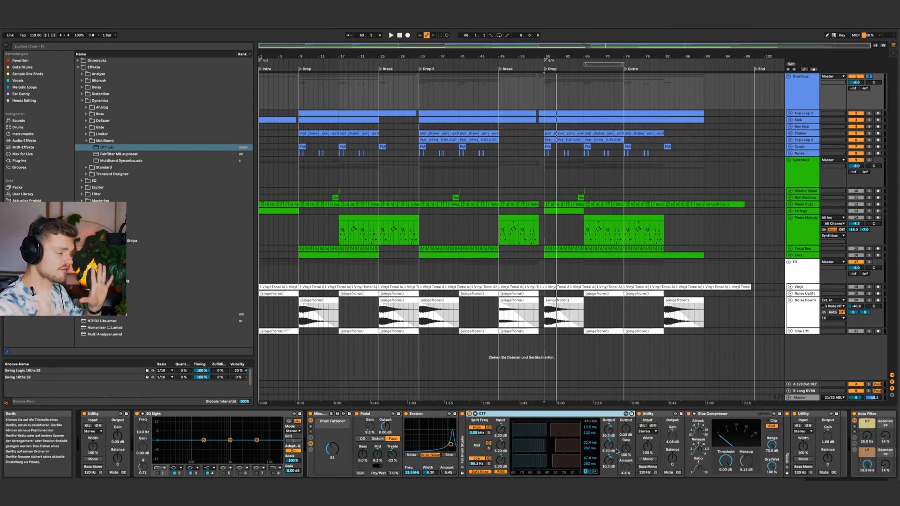
{"action": "left_click", "coordinate": [744, 414]}
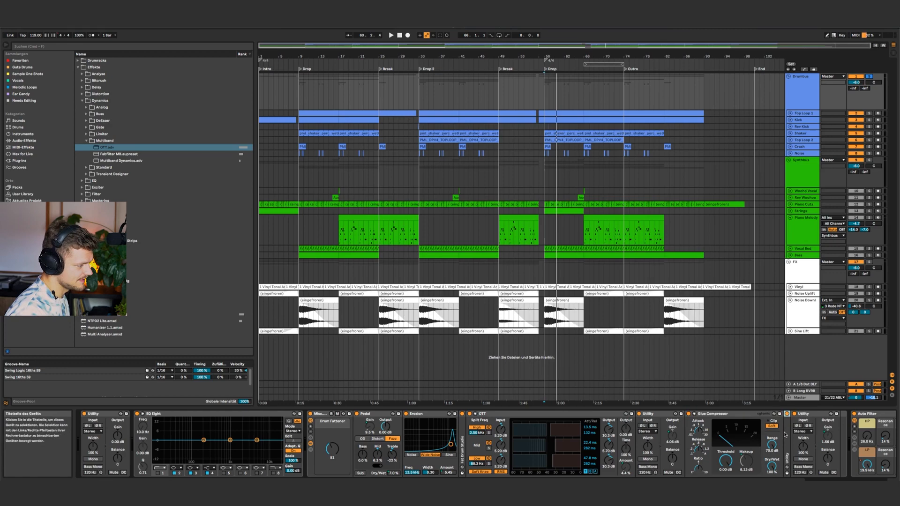
{"action": "double_click", "coordinate": [785, 434]}
{"action": "key", "text": "space"}
{"action": "left_click", "coordinate": [818, 483]}
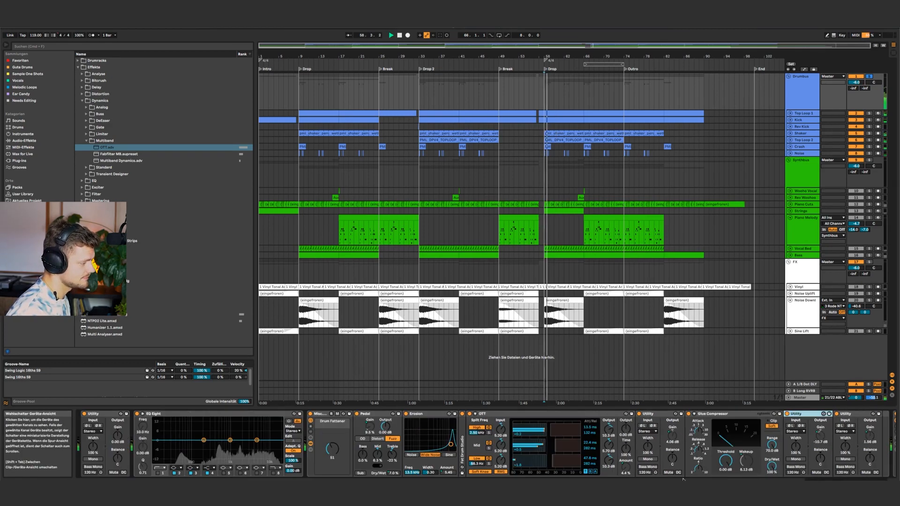
{"action": "left_click", "coordinate": [310, 444]}
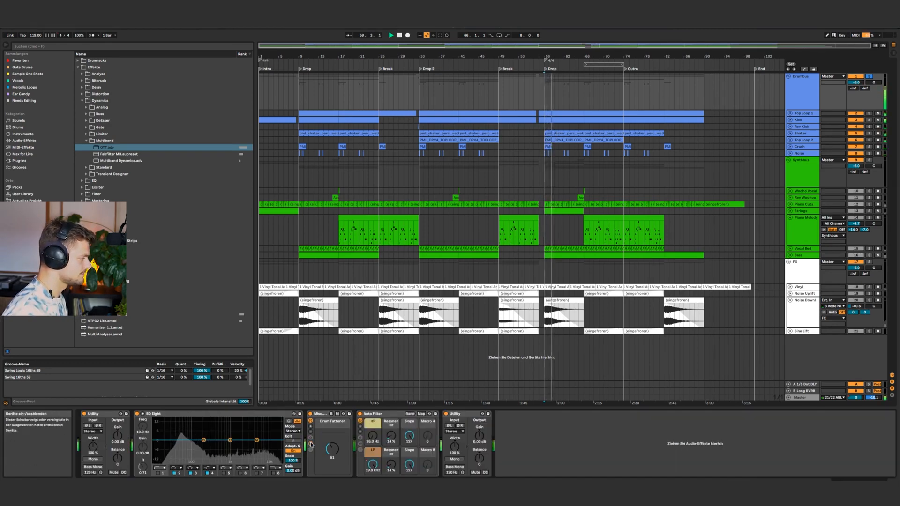
Solo the Synthbus group and audition it from the third drop with its device chain shown.
{"action": "left_click", "coordinate": [869, 161]}
{"action": "key", "text": "space"}
{"action": "key", "text": "space"}
{"action": "left_click", "coordinate": [795, 174]}
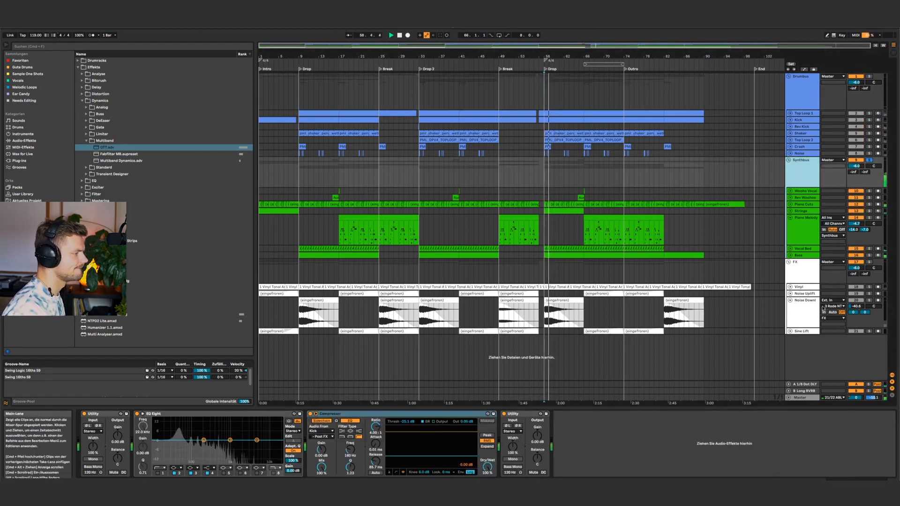
Solo the FX group and copy the Synthbus's kick-sidechained Compressor to the end of the FX device chain.
{"action": "left_click", "coordinate": [870, 261]}
{"action": "left_click", "coordinate": [869, 262]}
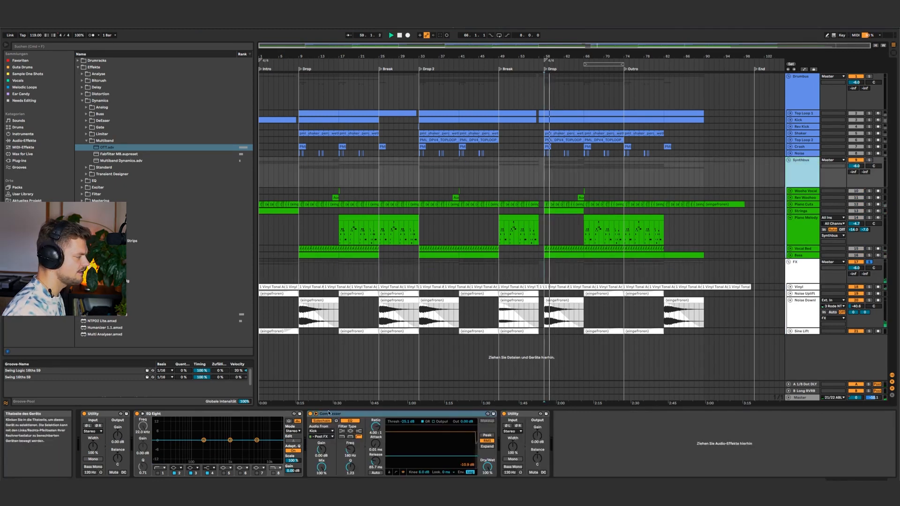
{"action": "left_click_drag", "start_coordinate": [340, 414], "coordinate": [576, 267]}
{"action": "left_click_drag", "start_coordinate": [808, 264], "coordinate": [807, 265]}
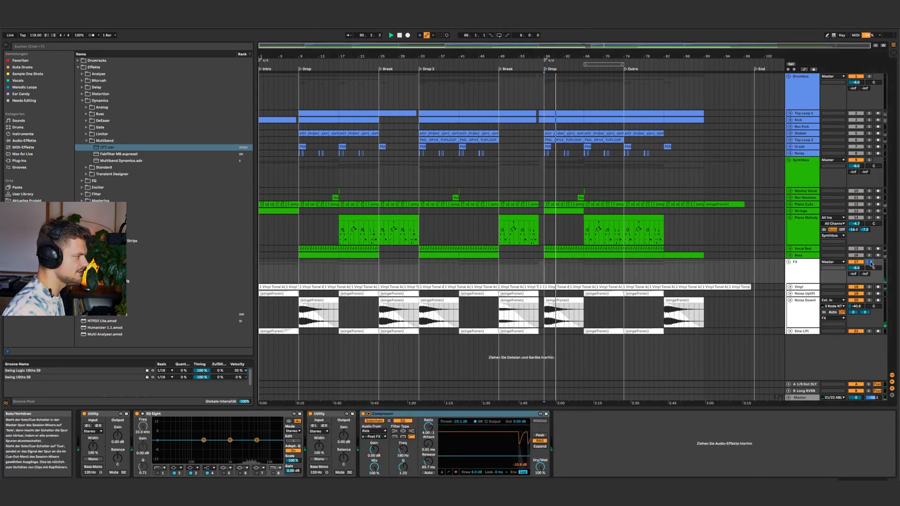
Unsolo the FX group and fold the FX, Drumbus and Synthbus groups while the full mix plays.
{"action": "left_click", "coordinate": [788, 262]}
{"action": "left_click", "coordinate": [804, 105]}
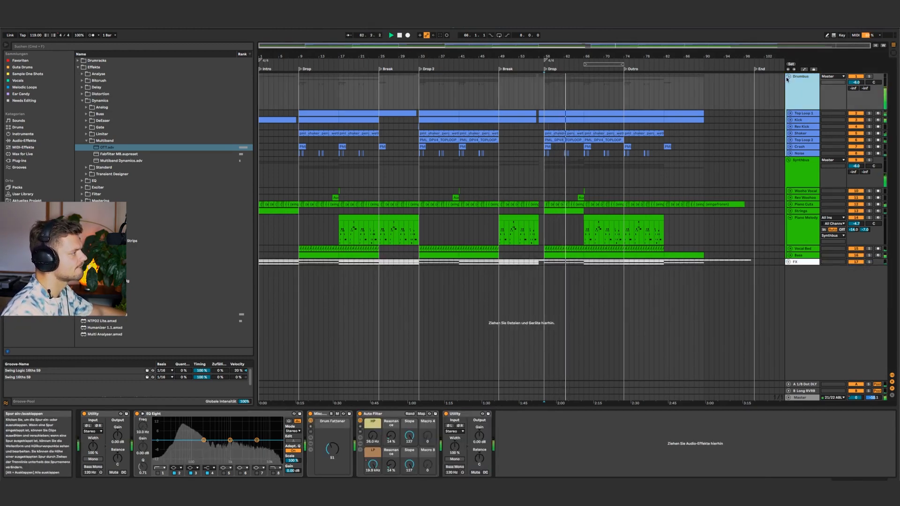
{"action": "left_click", "coordinate": [788, 76]}
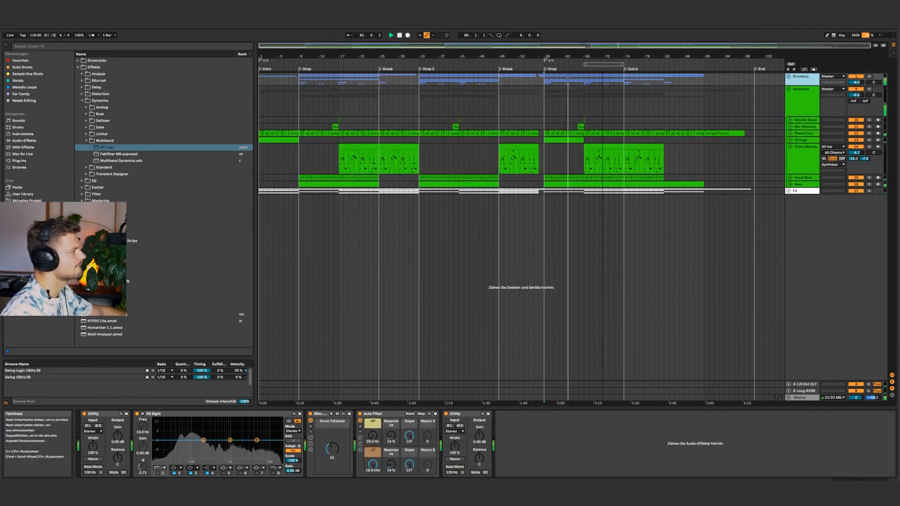
{"action": "left_click", "coordinate": [802, 94]}
{"action": "left_click", "coordinate": [789, 89]}
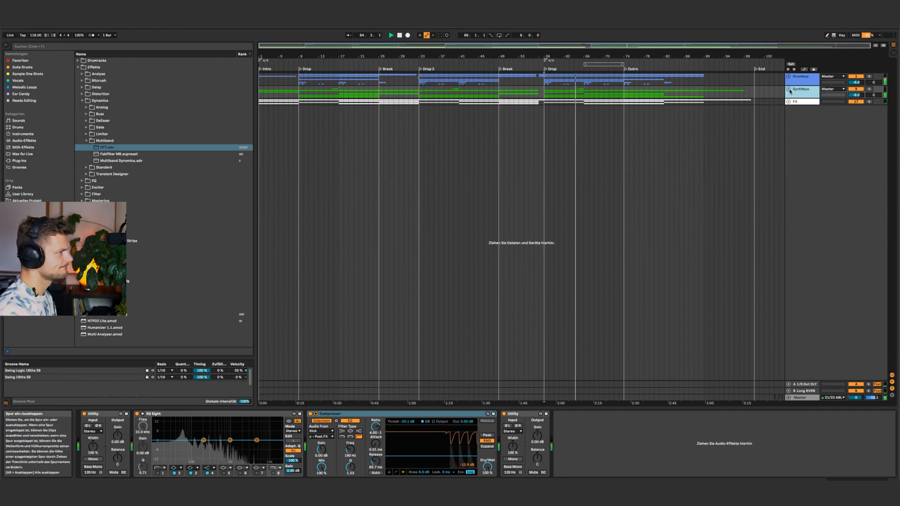
Unfold the Synthbus group, fold its Piano Melody track and look through the device chains of Vocal Bed and Piano Cuts.
{"action": "left_click", "coordinate": [789, 89]}
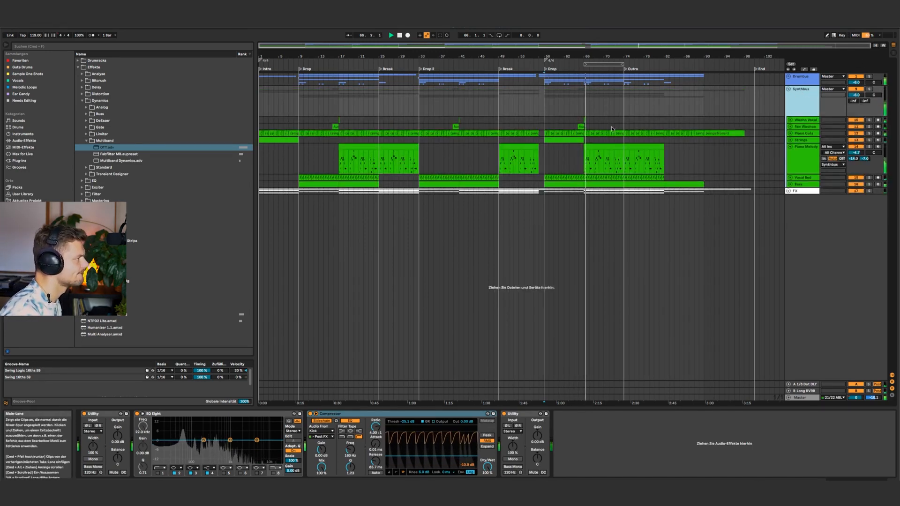
{"action": "left_click", "coordinate": [800, 148]}
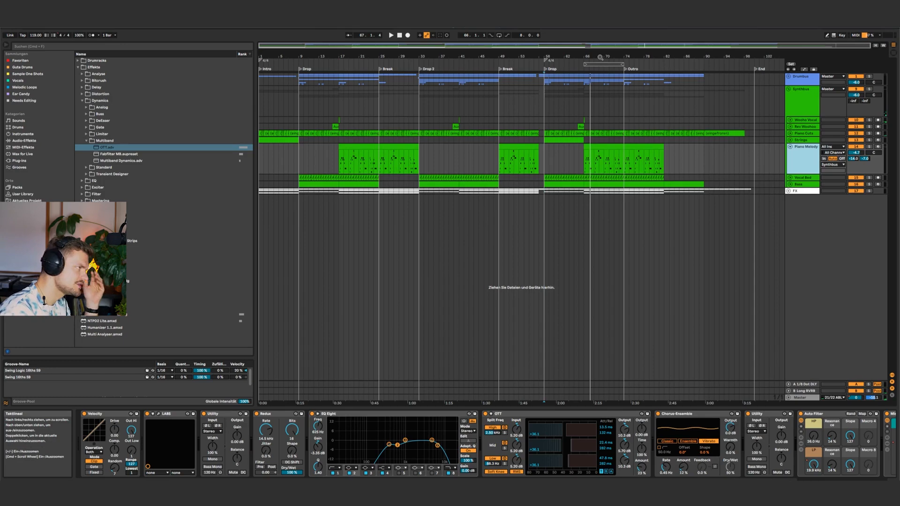
{"action": "left_click", "coordinate": [790, 147]}
{"action": "left_click", "coordinate": [801, 153]}
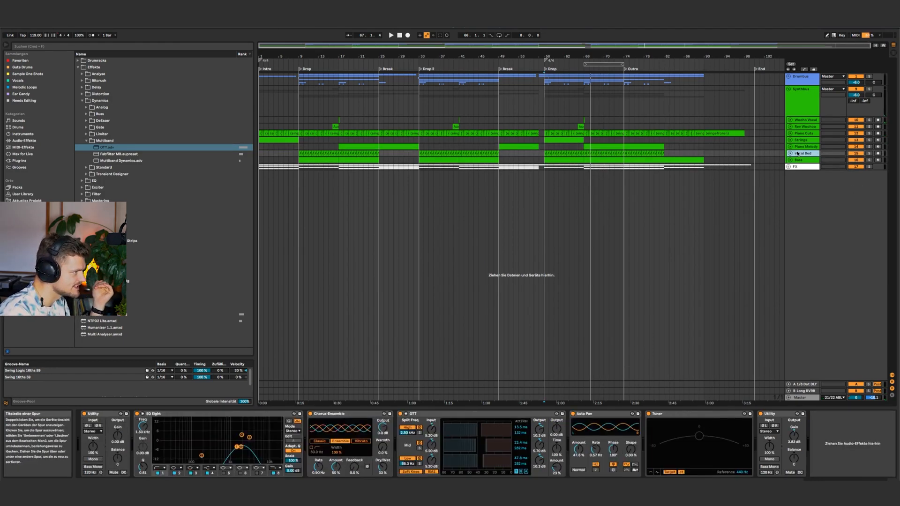
{"action": "left_click", "coordinate": [806, 127]}
{"action": "left_click", "coordinate": [813, 134]}
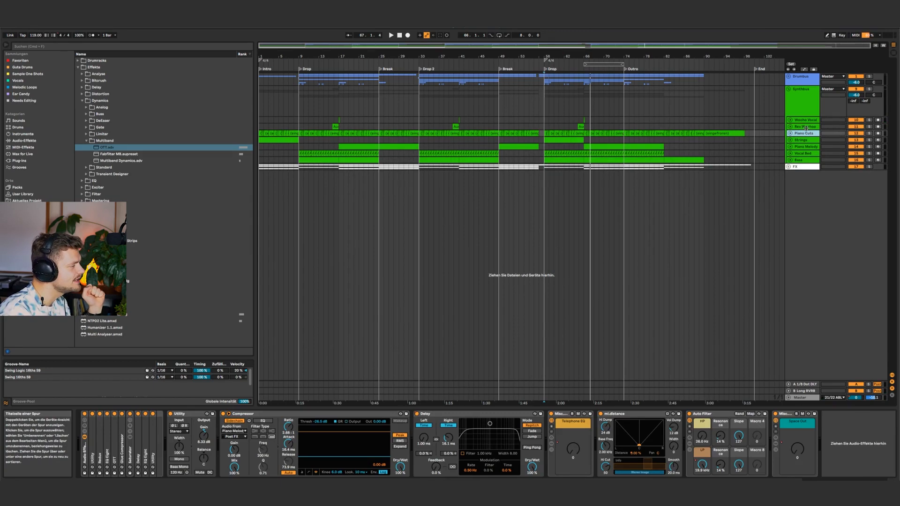
Unfold the Drumbus group and look through the device chains of its first top loop, Kick and Noise tracks and the group itself.
{"action": "left_click", "coordinate": [792, 78]}
{"action": "left_click", "coordinate": [789, 77]}
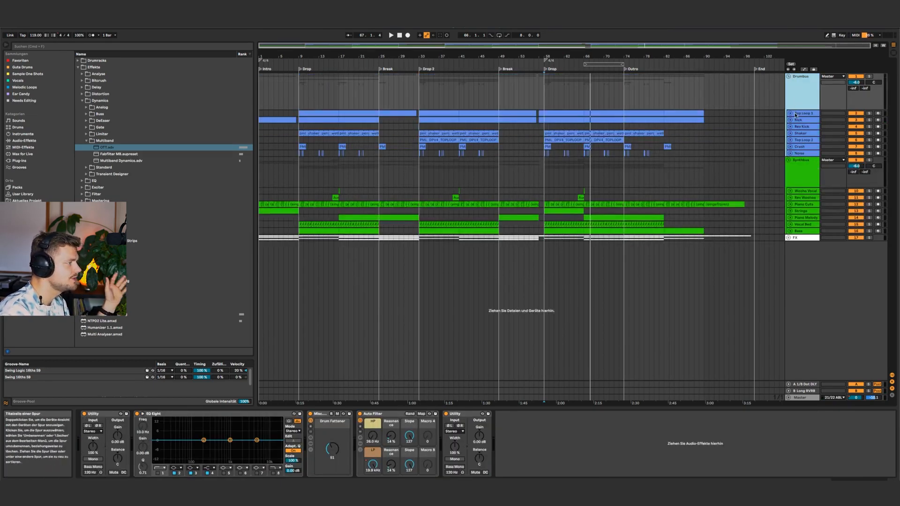
{"action": "left_click", "coordinate": [795, 113]}
{"action": "left_click", "coordinate": [795, 99]}
{"action": "left_click", "coordinate": [795, 120]}
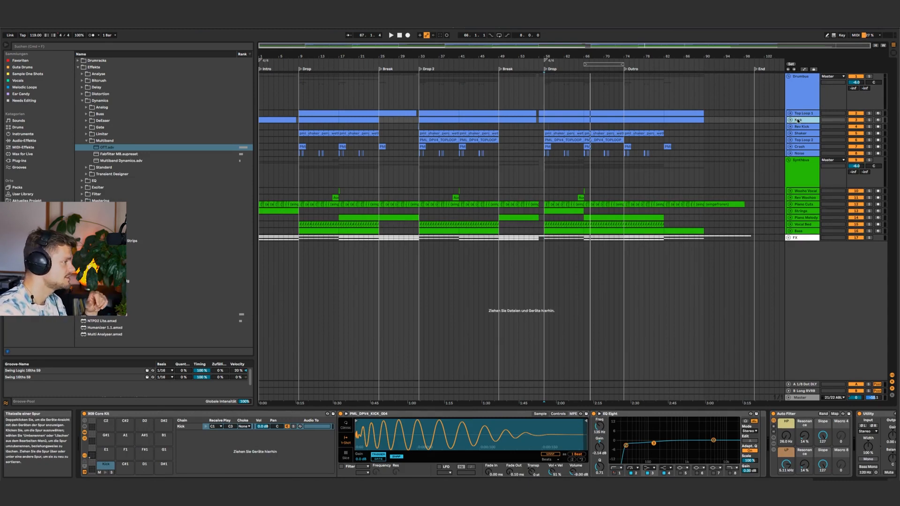
{"action": "left_click", "coordinate": [799, 154]}
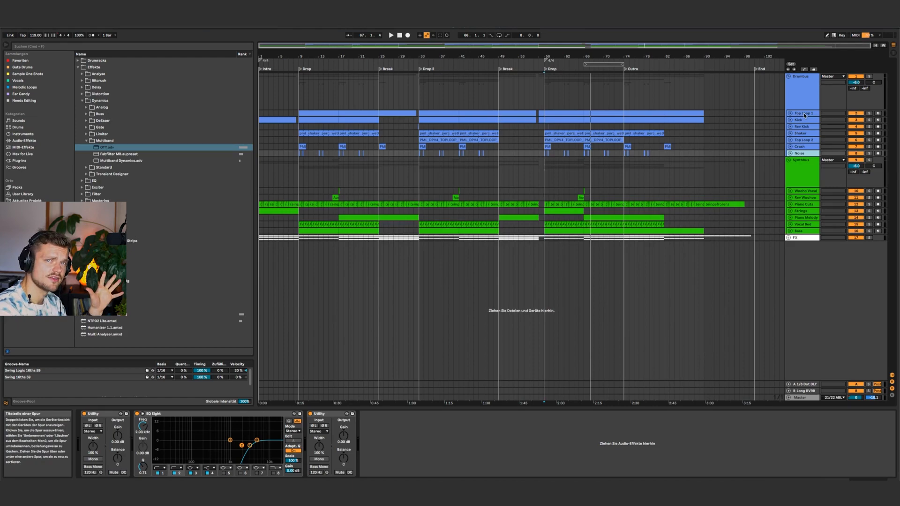
{"action": "left_click", "coordinate": [799, 90]}
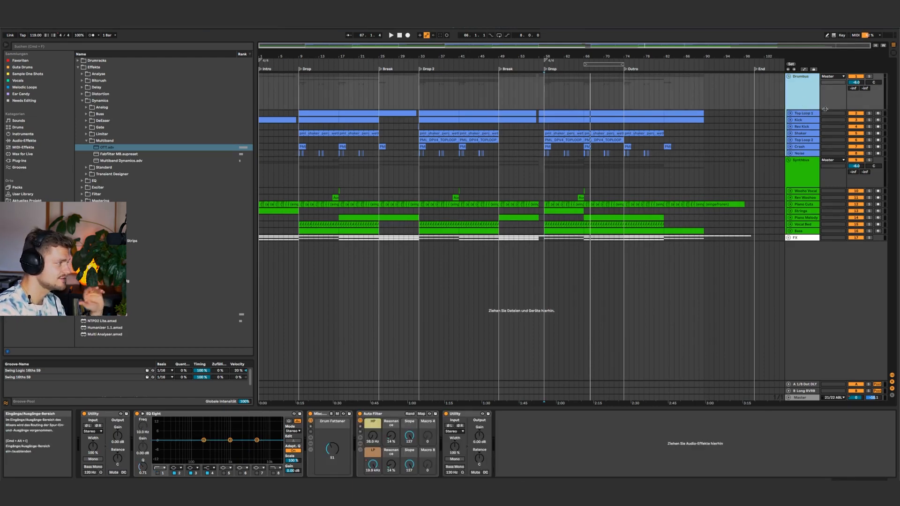
Look through the device chains of the Synthbus group, its Bass, Vocal Bed and first vocal tracks, and the FX group.
{"action": "left_click", "coordinate": [744, 160]}
{"action": "left_click", "coordinate": [800, 173]}
{"action": "left_click", "coordinate": [800, 231]}
{"action": "left_click", "coordinate": [799, 225]}
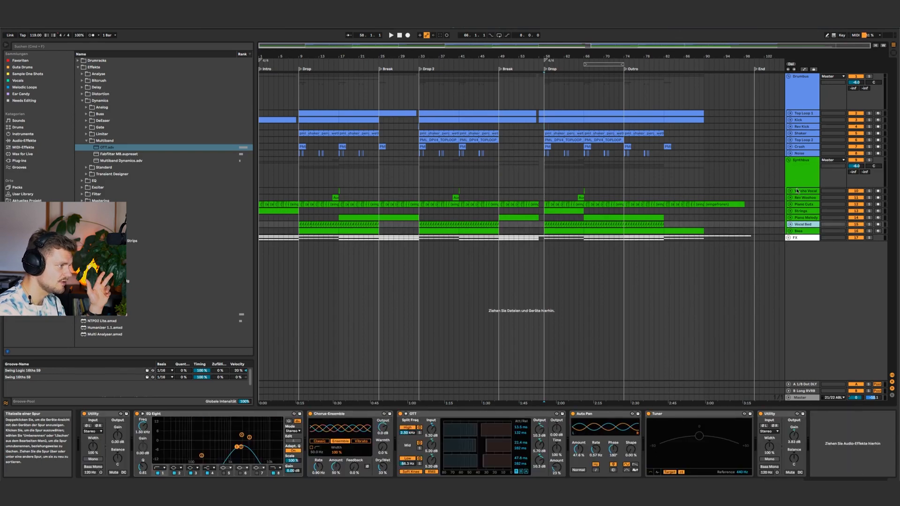
{"action": "left_click", "coordinate": [797, 191]}
{"action": "left_click", "coordinate": [799, 238]}
{"action": "left_click", "coordinate": [789, 238]}
{"action": "left_click", "coordinate": [788, 238]}
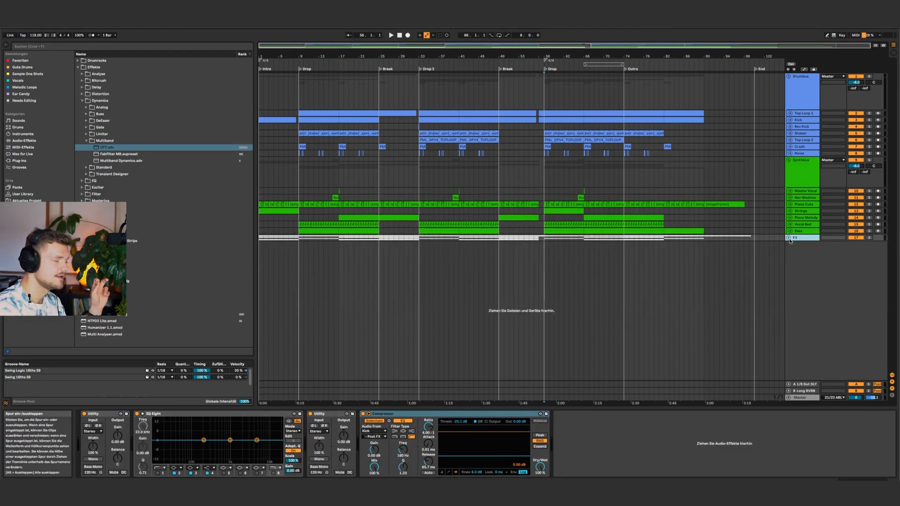
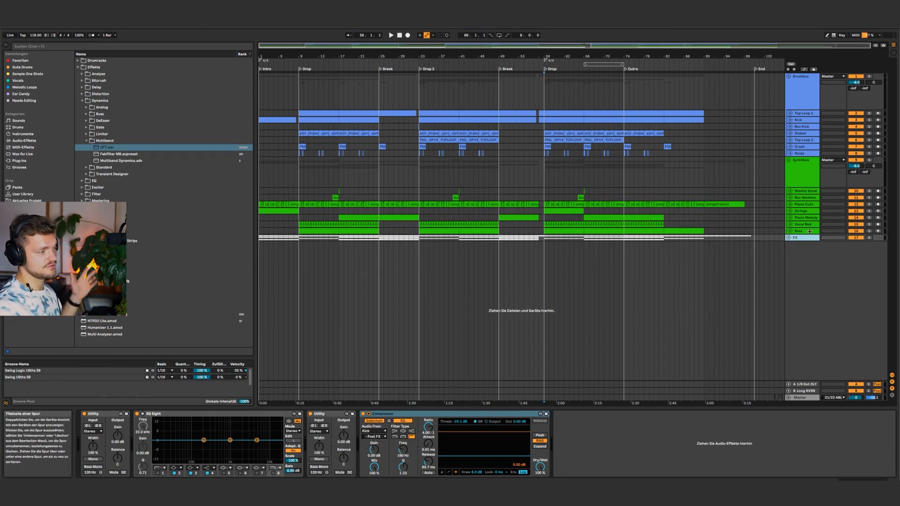
Fold the Synthbus and Drumbus groups so only the group tracks are listed.
{"action": "left_click", "coordinate": [790, 160]}
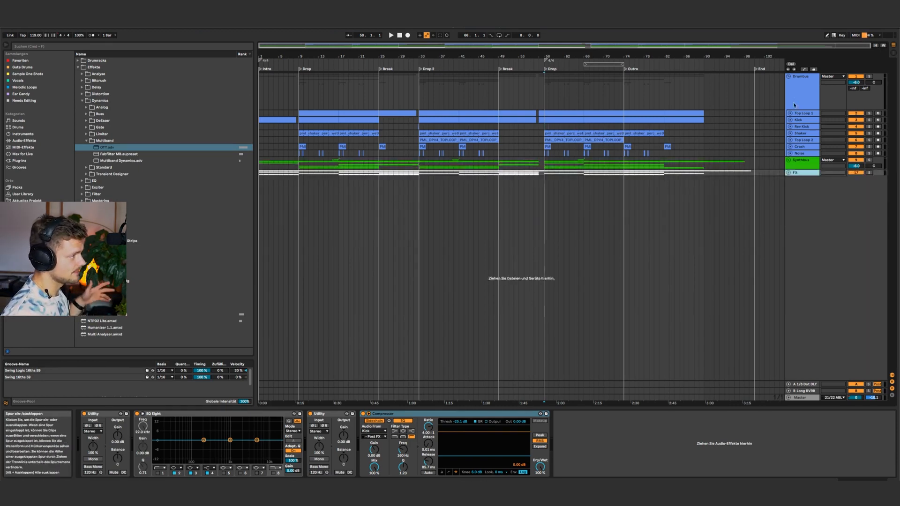
{"action": "left_click", "coordinate": [789, 77]}
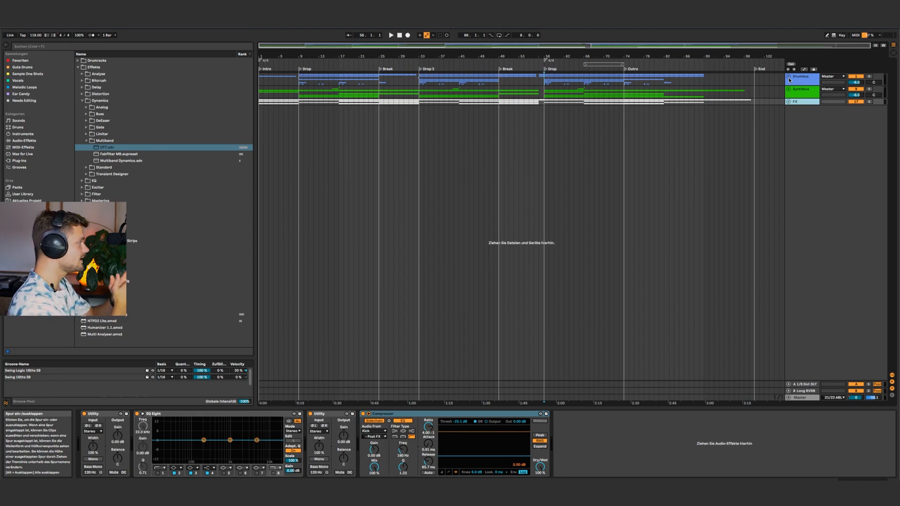
{"action": "left_click", "coordinate": [789, 77]}
{"action": "left_click", "coordinate": [789, 77]}
{"action": "left_click", "coordinate": [789, 76]}
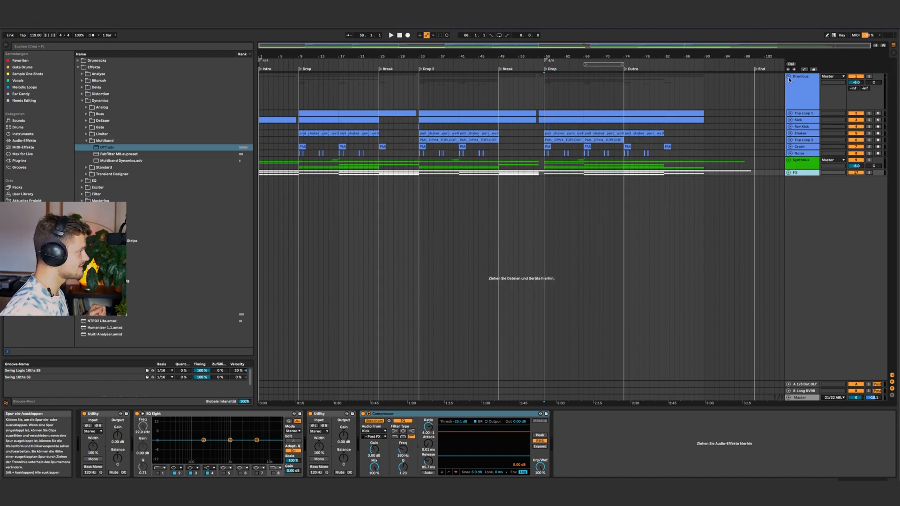
{"action": "left_click", "coordinate": [788, 77]}
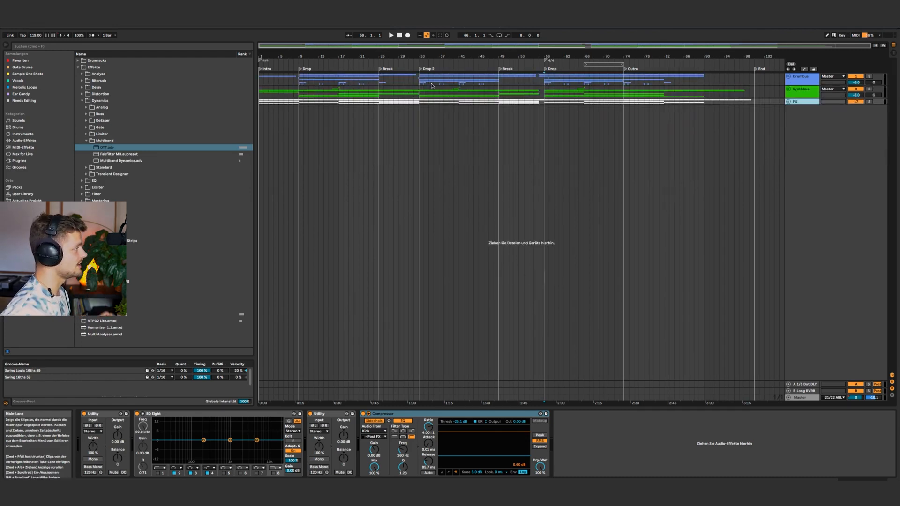
Play the mix from Drop 2 and monitor only the Master's side signal with Mono at 0 and Sides Only at 127.
{"action": "left_click", "coordinate": [427, 69]}
{"action": "left_click", "coordinate": [807, 76]}
{"action": "key", "text": "space"}
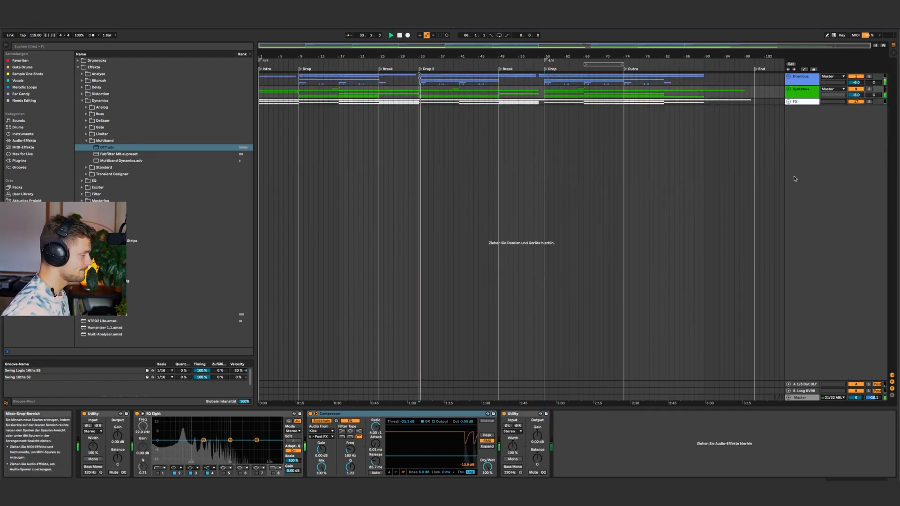
{"action": "left_click", "coordinate": [795, 397]}
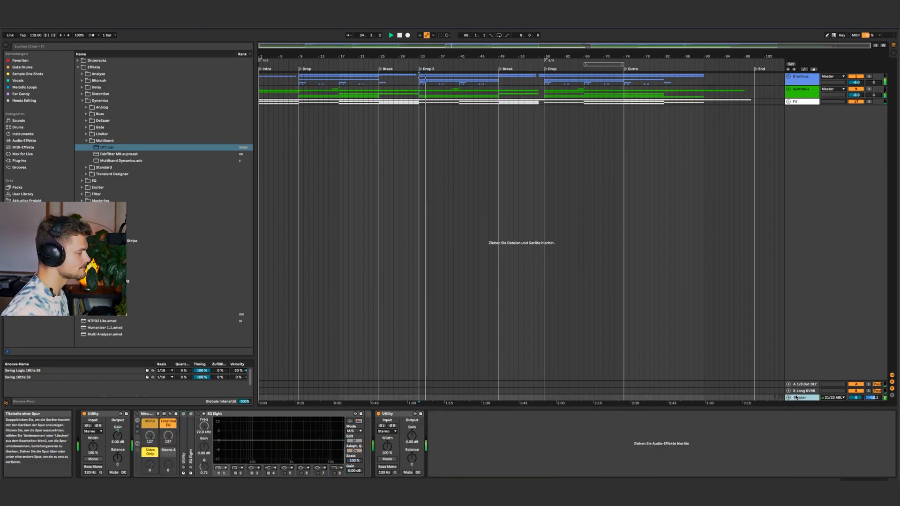
{"action": "left_click", "coordinate": [137, 414]}
{"action": "double_click", "coordinate": [150, 437]}
{"action": "key", "text": "space"}
{"action": "left_click_drag", "start_coordinate": [149, 464], "coordinate": [150, 417]}
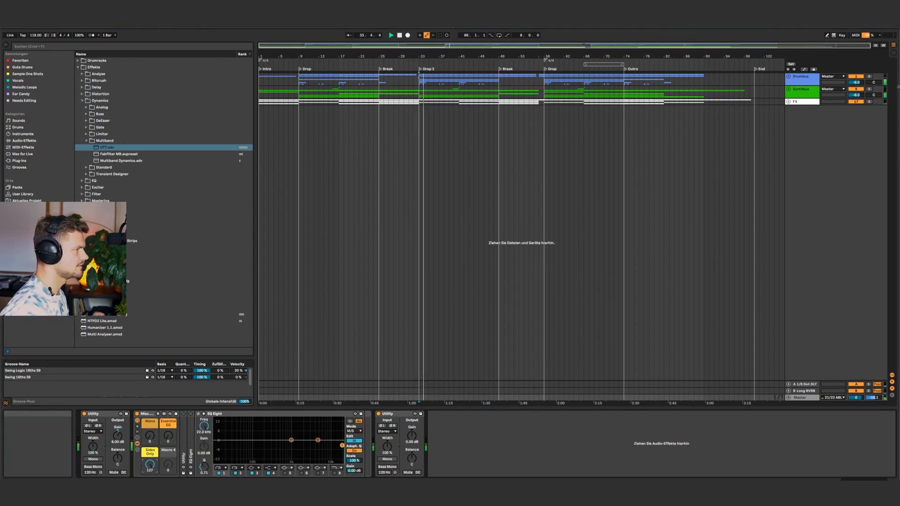
Unfold the Synthbus group and its Piano Cuts track, then solo Piano Cuts.
{"action": "left_click", "coordinate": [792, 93]}
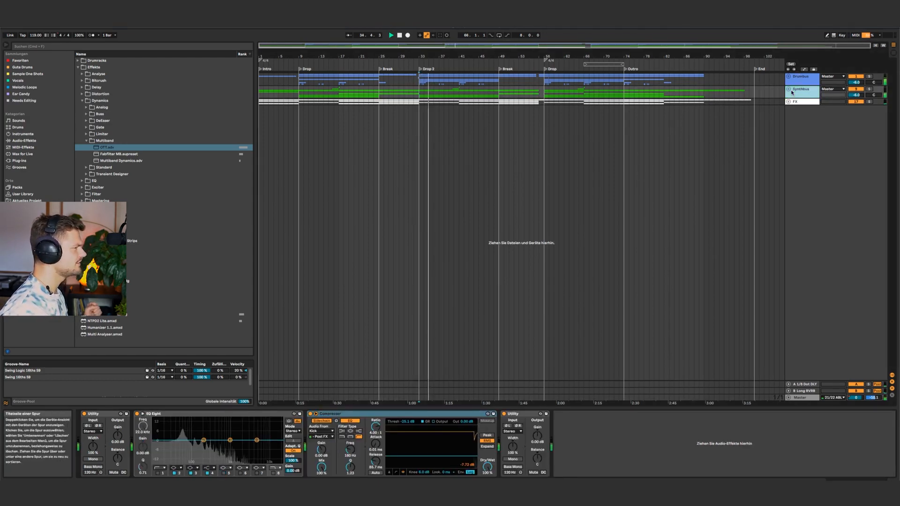
{"action": "left_click", "coordinate": [788, 89]}
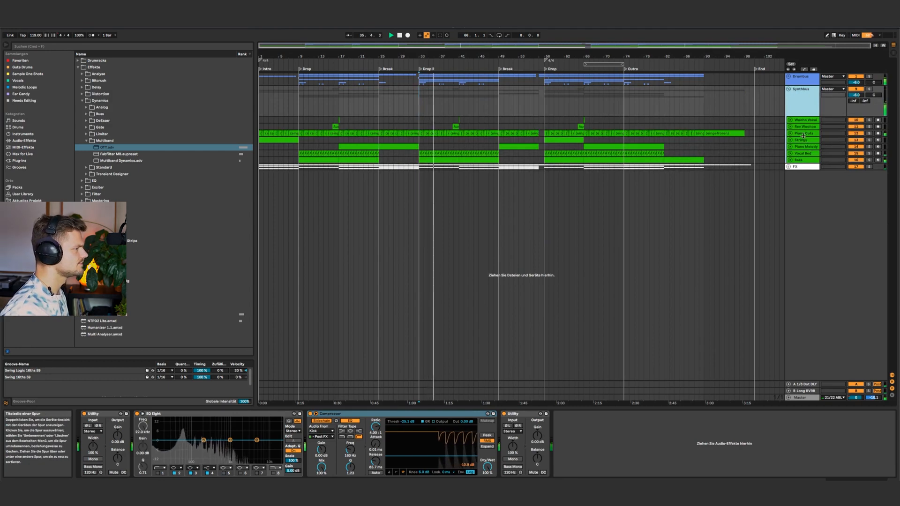
{"action": "left_click", "coordinate": [803, 134]}
{"action": "left_click", "coordinate": [790, 133]}
{"action": "left_click", "coordinate": [868, 134]}
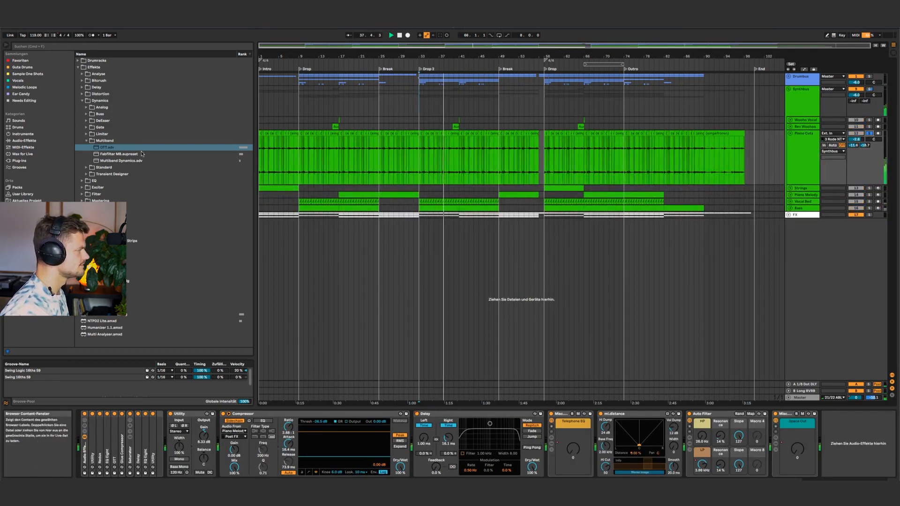
Collapse the browser's Dynamics folder, expand its EQ folder and restart playback from Drop 2.
{"action": "left_click", "coordinate": [92, 101]}
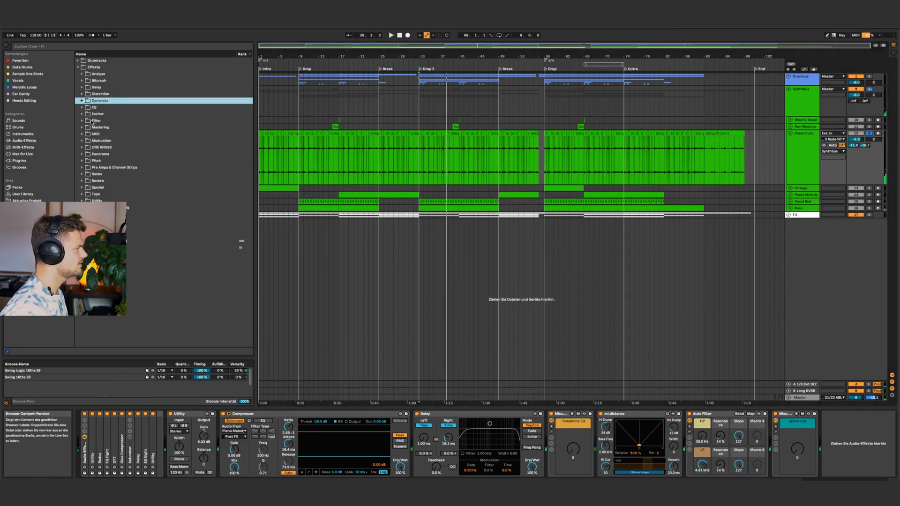
{"action": "left_click", "coordinate": [83, 107]}
{"action": "key", "text": "space"}
{"action": "key", "text": "space"}
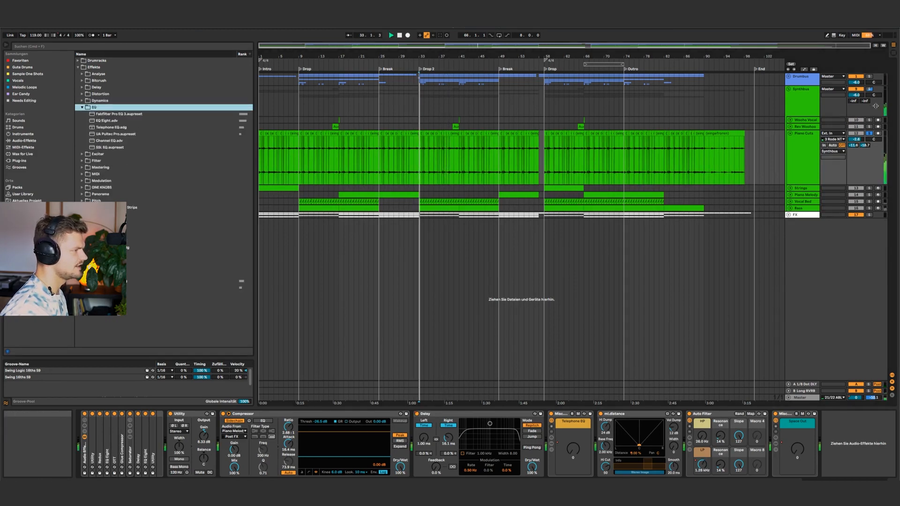
Unsolo Piano Cuts and play the full mix through the Master rack with Sides Only at 0 and Mono at 127.
{"action": "left_click", "coordinate": [869, 134]}
{"action": "left_click", "coordinate": [800, 397]}
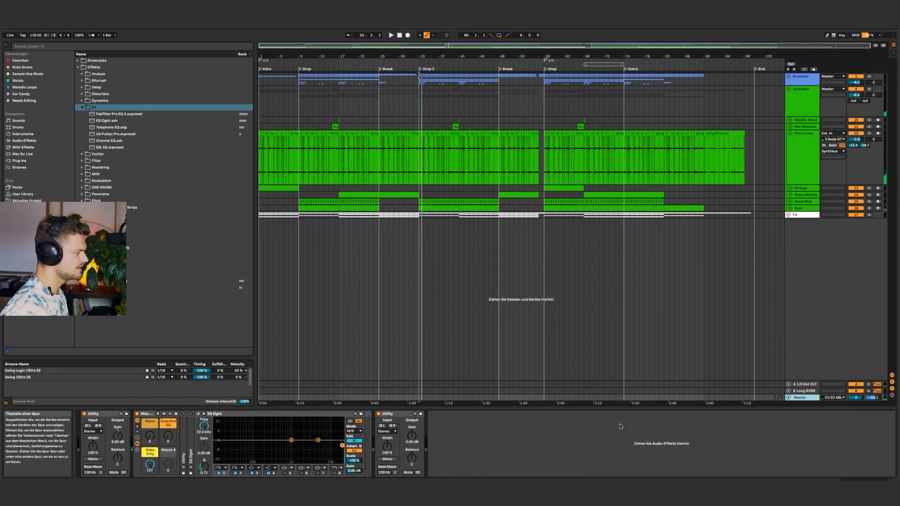
{"action": "left_click_drag", "start_coordinate": [150, 464], "coordinate": [153, 401]}
{"action": "key", "text": "space"}
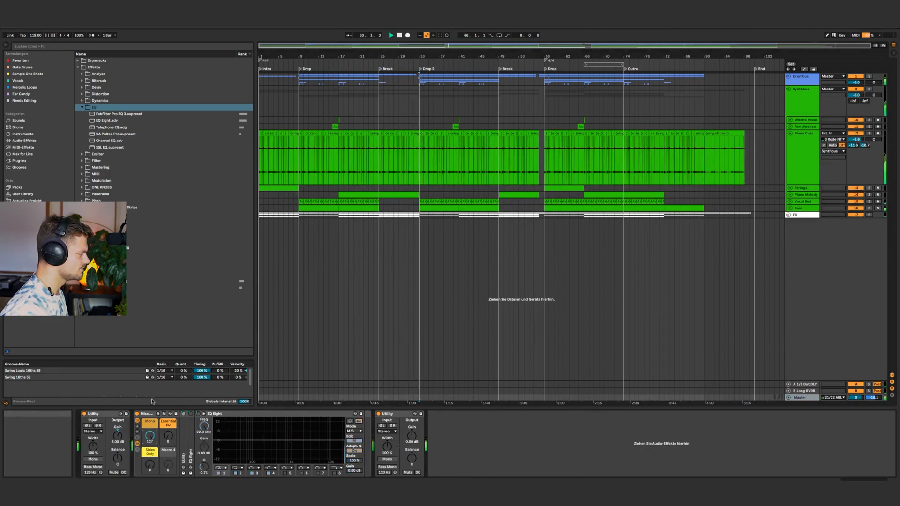
Re-enable the automation of the Delay's on/off switch in the Piano Cuts device chain.
{"action": "left_click", "coordinate": [825, 144]}
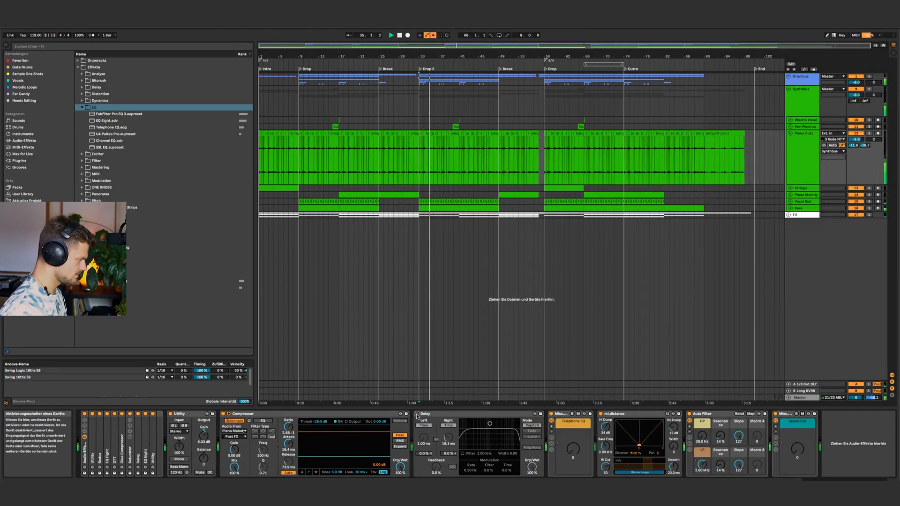
{"action": "right_click", "coordinate": [416, 415]}
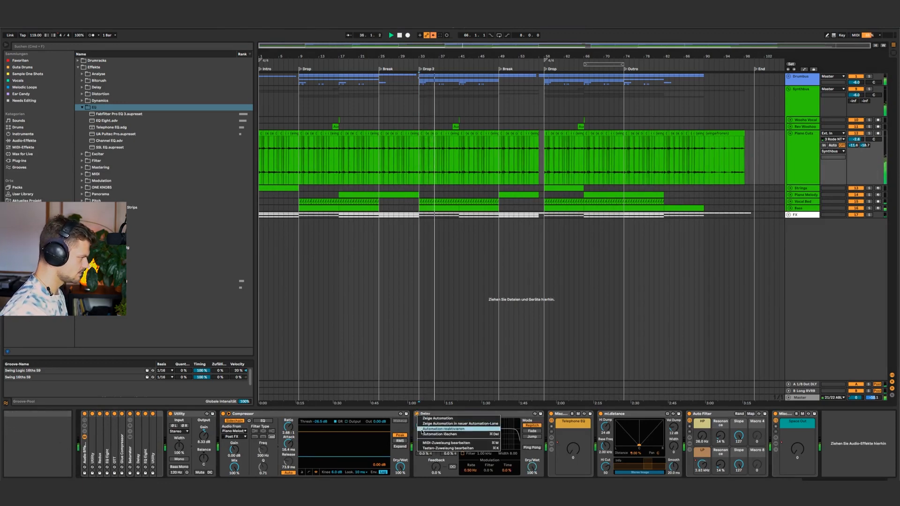
{"action": "left_click", "coordinate": [422, 429]}
{"action": "left_click", "coordinate": [803, 154]}
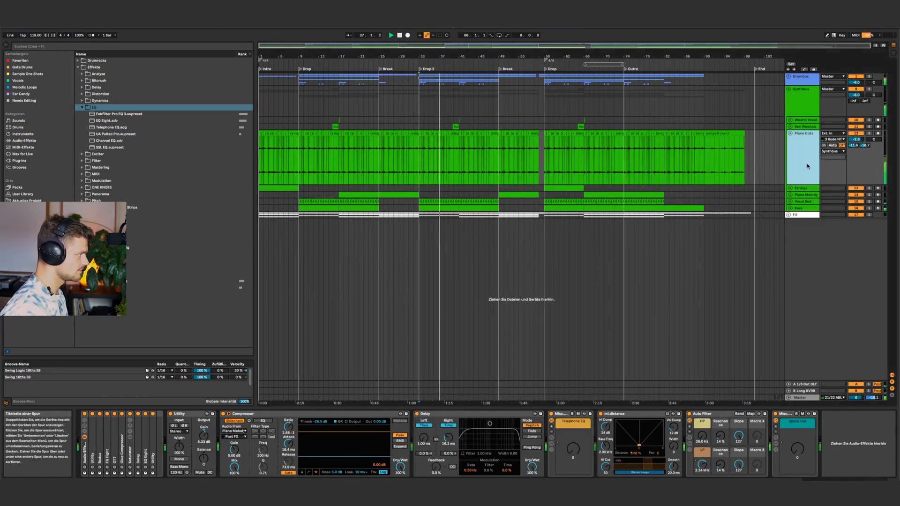
Solo Piano Cuts, insert EQ Eight after its Delay in M/S mode without band 8, and raise the low cut to about 391 Hz.
{"action": "left_click", "coordinate": [869, 134]}
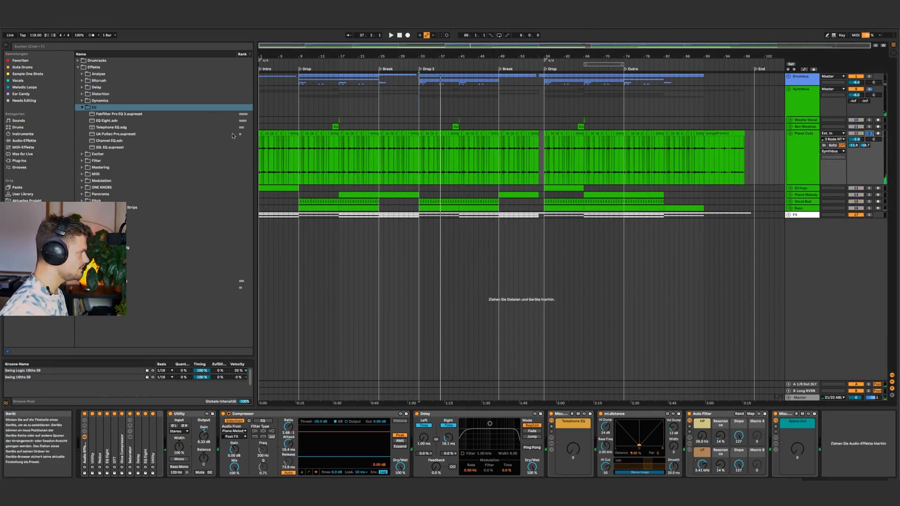
{"action": "left_click_drag", "start_coordinate": [107, 120], "coordinate": [563, 441]}
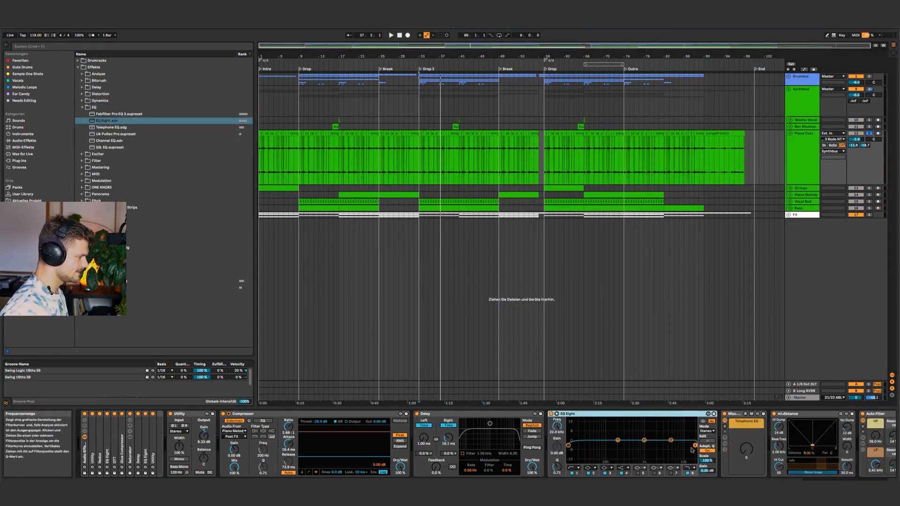
{"action": "left_click", "coordinate": [687, 472]}
{"action": "left_click", "coordinate": [707, 431]}
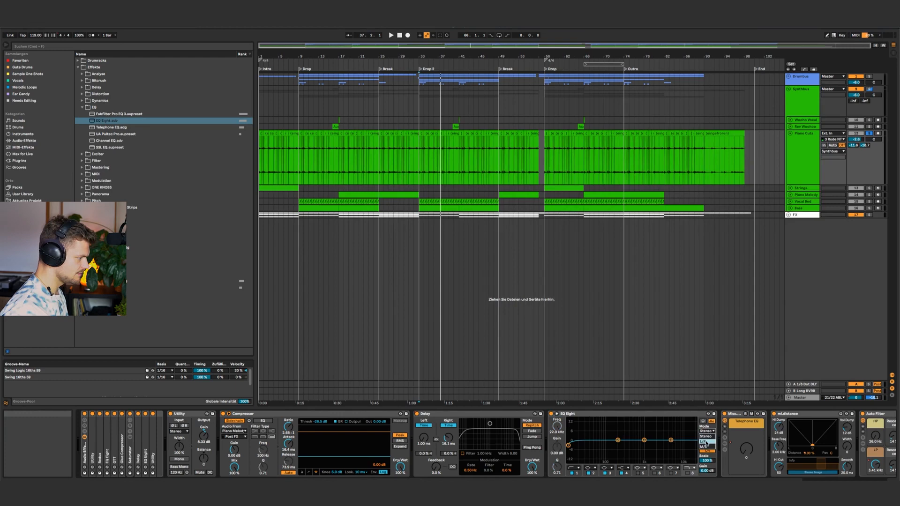
{"action": "left_click", "coordinate": [706, 440]}
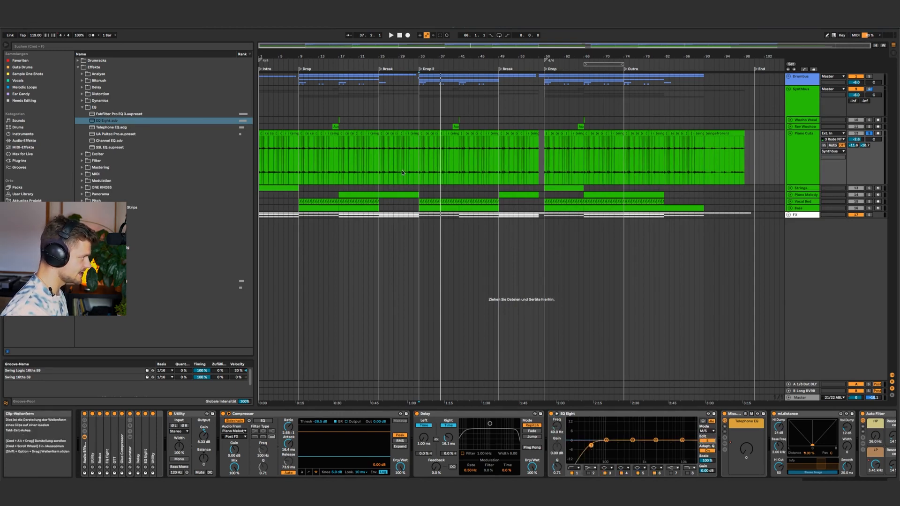
{"action": "left_click_drag", "start_coordinate": [591, 445], "coordinate": [627, 446]}
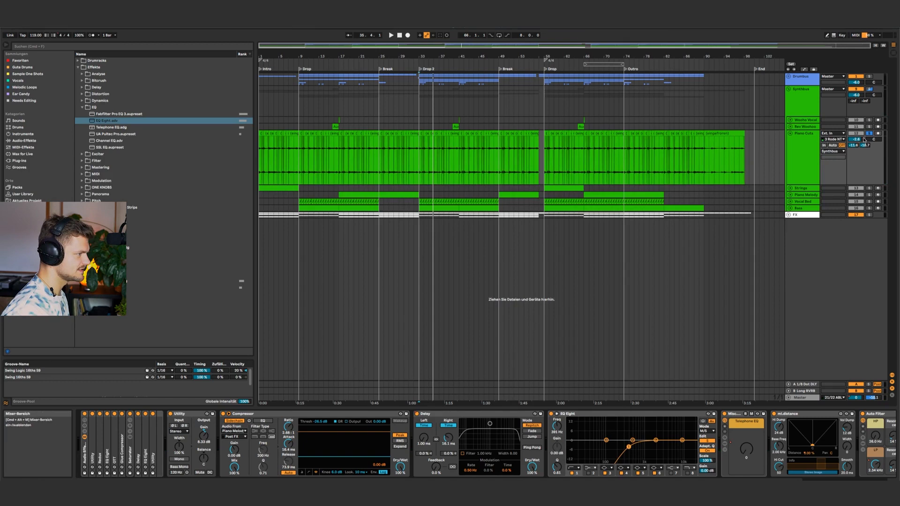
Compare the Piano Cuts EQ Eight on and off while the full mix plays in mono, and reset the Master's Mono macro to 0.
{"action": "left_click", "coordinate": [797, 398]}
{"action": "key", "text": "space"}
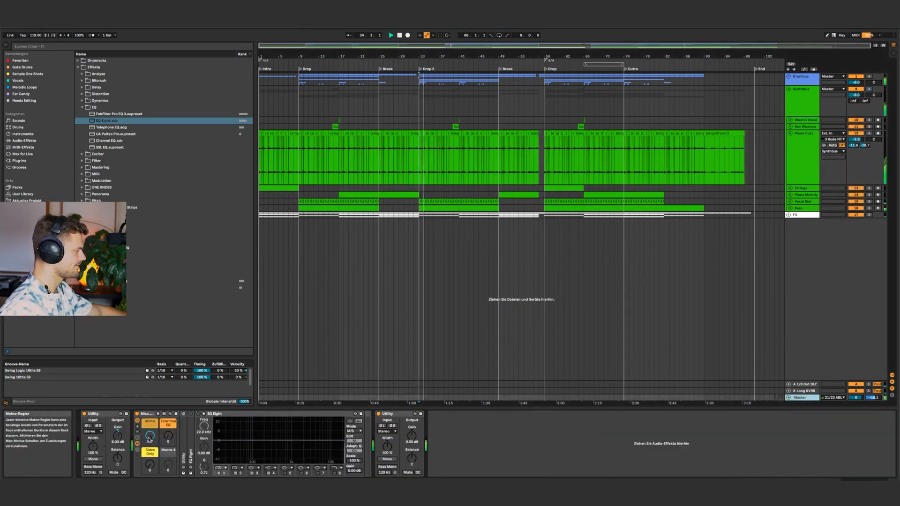
{"action": "left_click", "coordinate": [439, 150]}
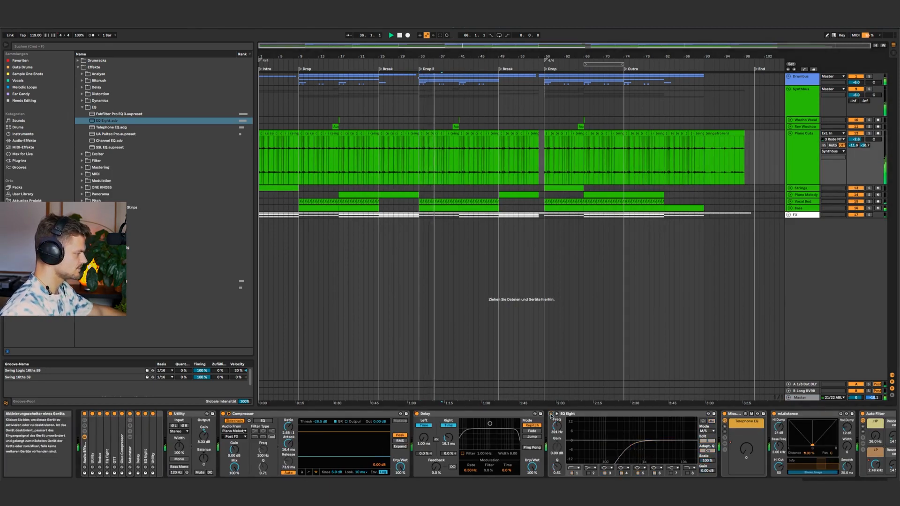
{"action": "left_click", "coordinate": [434, 397]}
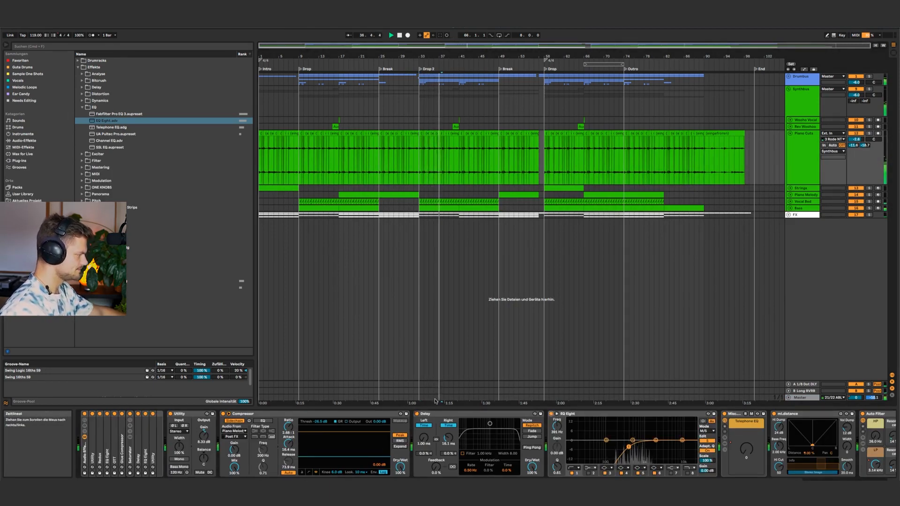
{"action": "double_click", "coordinate": [150, 436]}
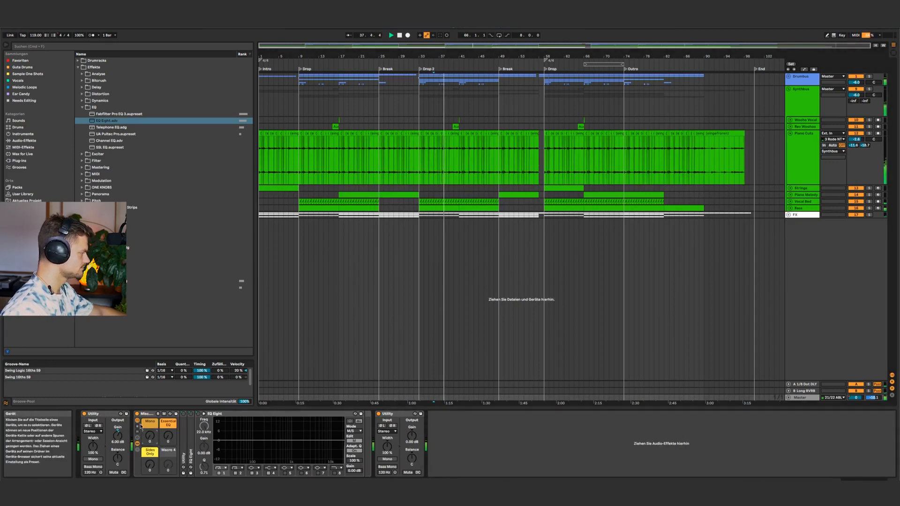
Hide the Master rack's devices, audition its Essential EQ and Mono macros at 127, and return both to 0.
{"action": "left_click", "coordinate": [136, 444]}
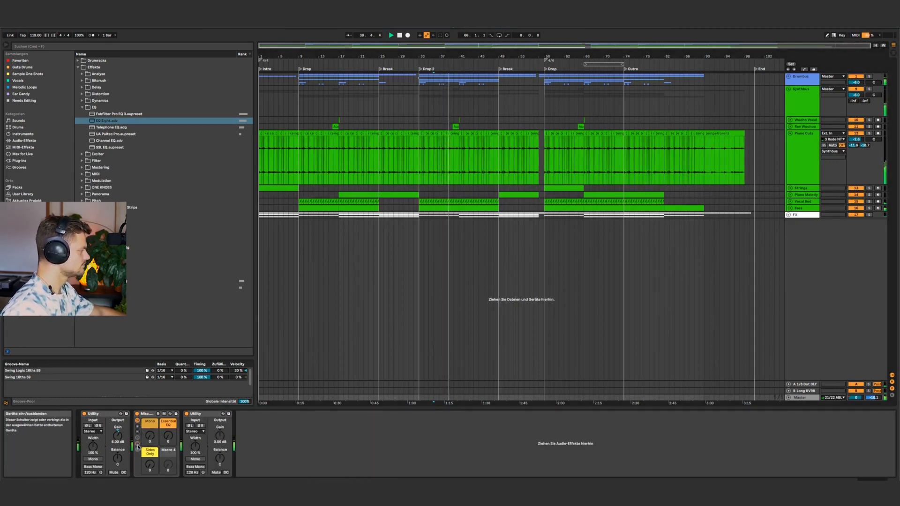
{"action": "left_click_drag", "start_coordinate": [168, 436], "coordinate": [168, 375]}
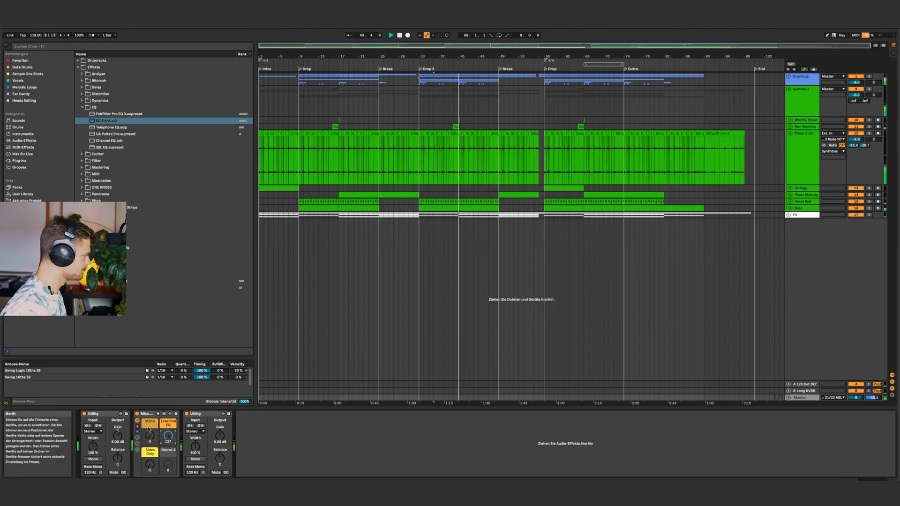
{"action": "left_click_drag", "start_coordinate": [149, 435], "coordinate": [150, 389]}
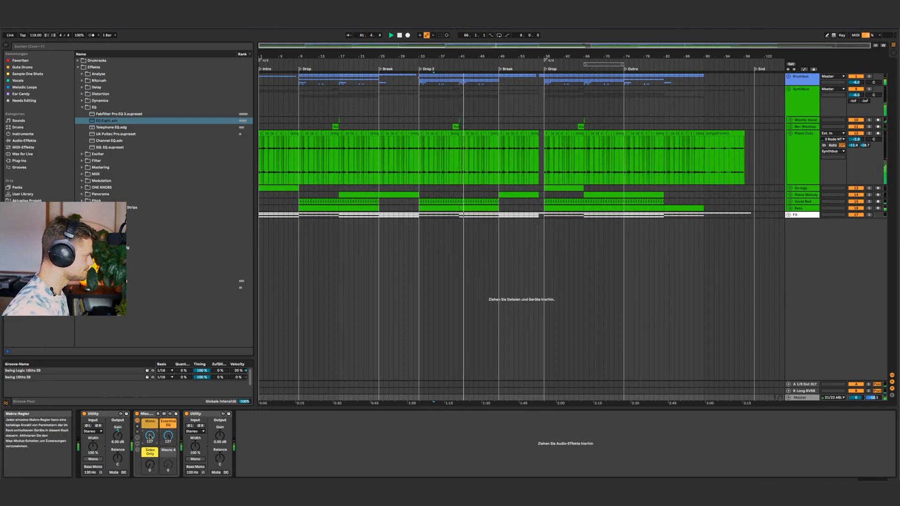
{"action": "left_click_drag", "start_coordinate": [150, 437], "coordinate": [150, 487]}
{"action": "left_click_drag", "start_coordinate": [167, 436], "coordinate": [167, 488]}
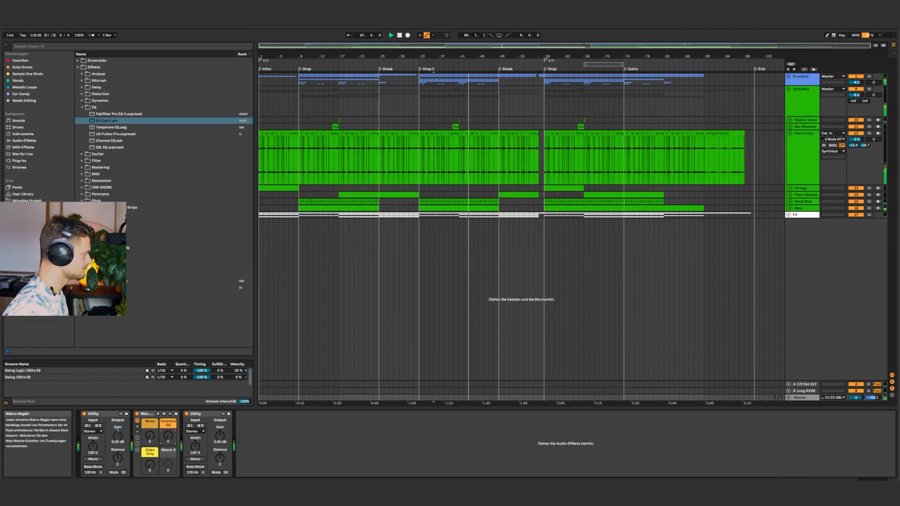
Unfold the Drumbus group, show its device chain and play the mix from the first Drop.
{"action": "left_click", "coordinate": [807, 93]}
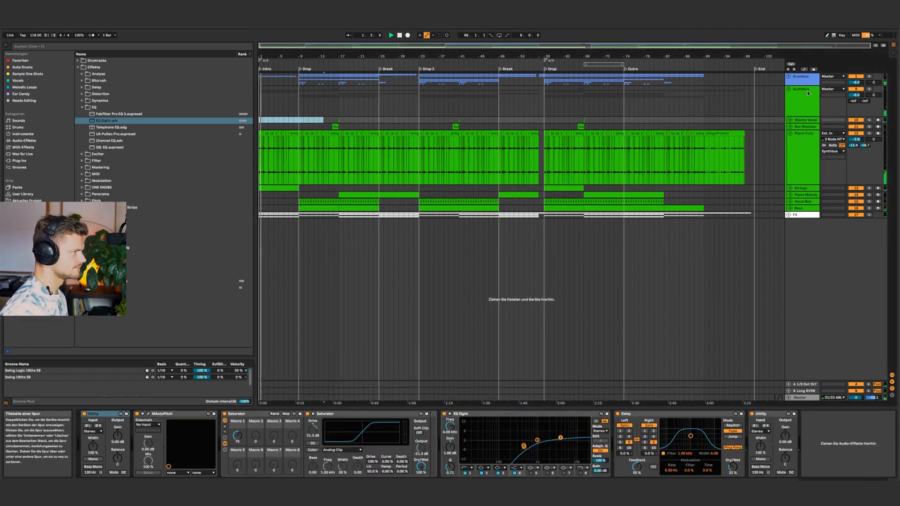
{"action": "left_click", "coordinate": [788, 77]}
{"action": "left_click", "coordinate": [802, 78]}
{"action": "left_click", "coordinate": [296, 98]}
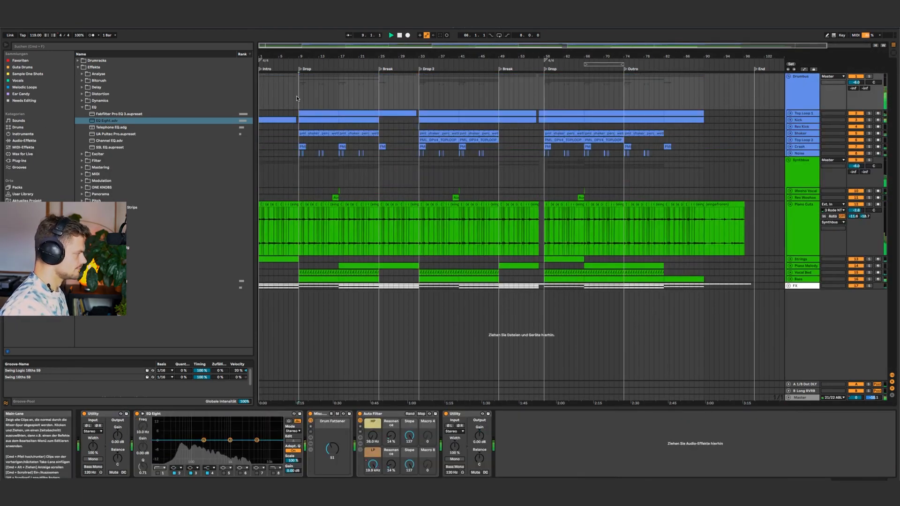
Unfold the Bass track, check the MIDI notes of its clips in the first Drop, and lower its volume to about -12.3 dB.
{"action": "left_click", "coordinate": [797, 177]}
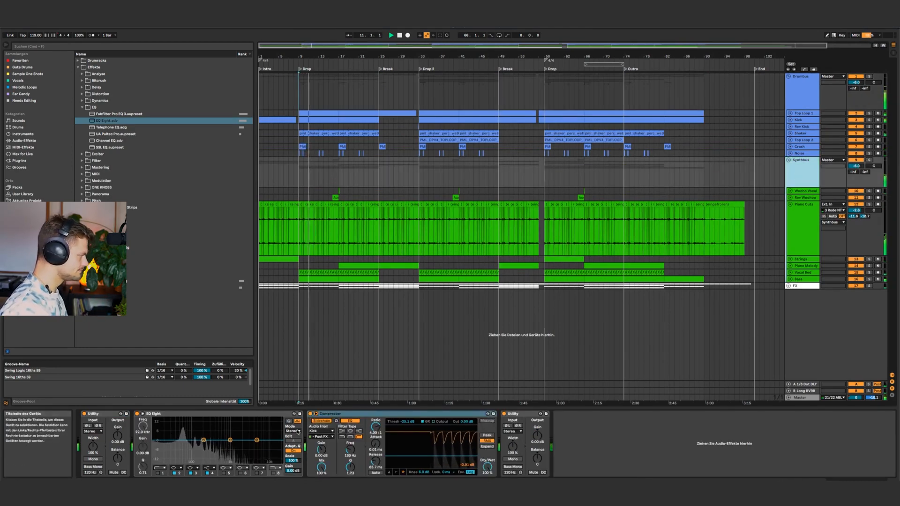
{"action": "left_click", "coordinate": [800, 280]}
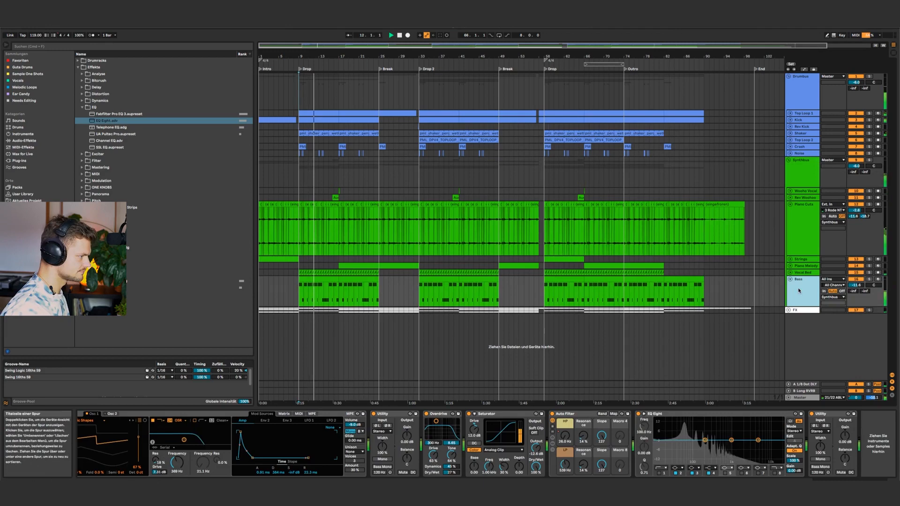
{"action": "double_click", "coordinate": [347, 282]}
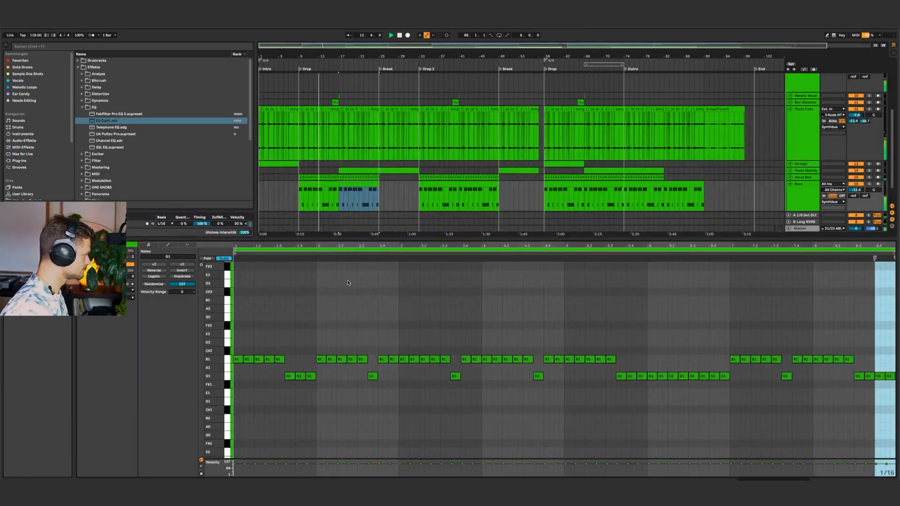
{"action": "key", "text": "shift+Tab"}
{"action": "double_click", "coordinate": [321, 277]}
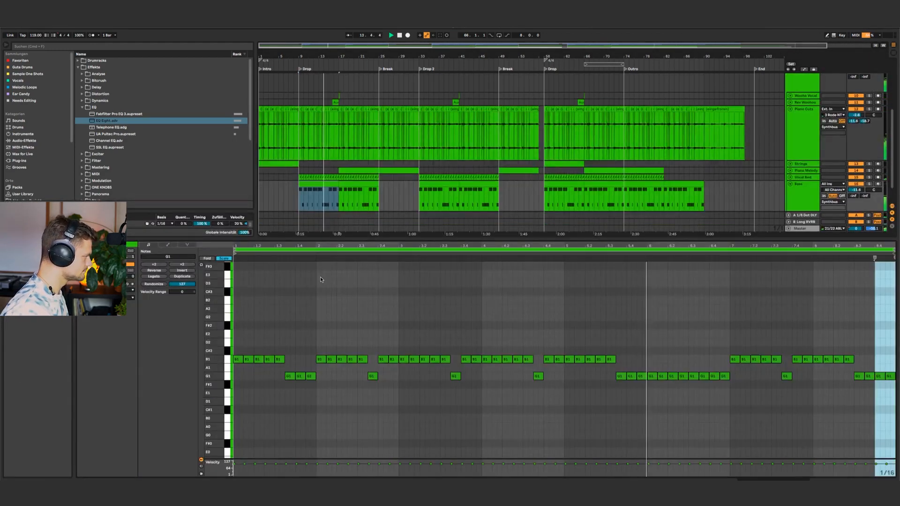
{"action": "key", "text": "shift+Tab"}
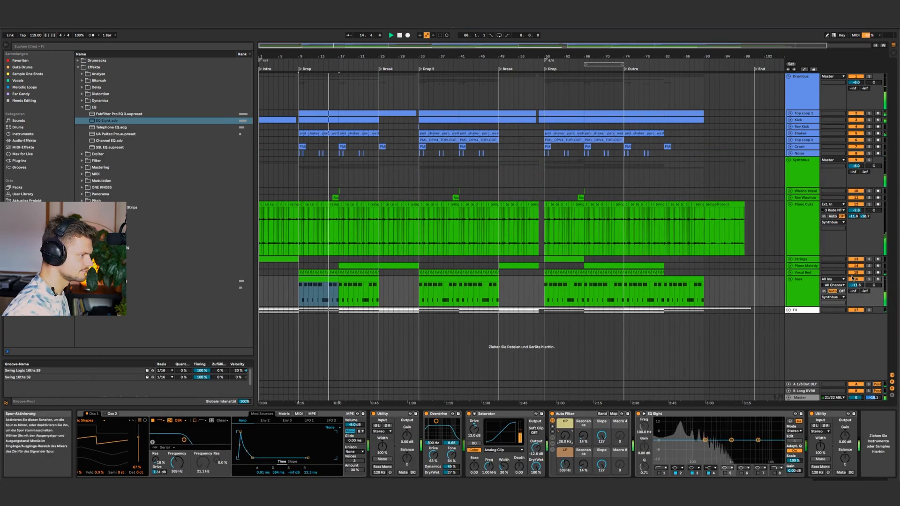
{"action": "left_click_drag", "start_coordinate": [854, 285], "coordinate": [854, 287]}
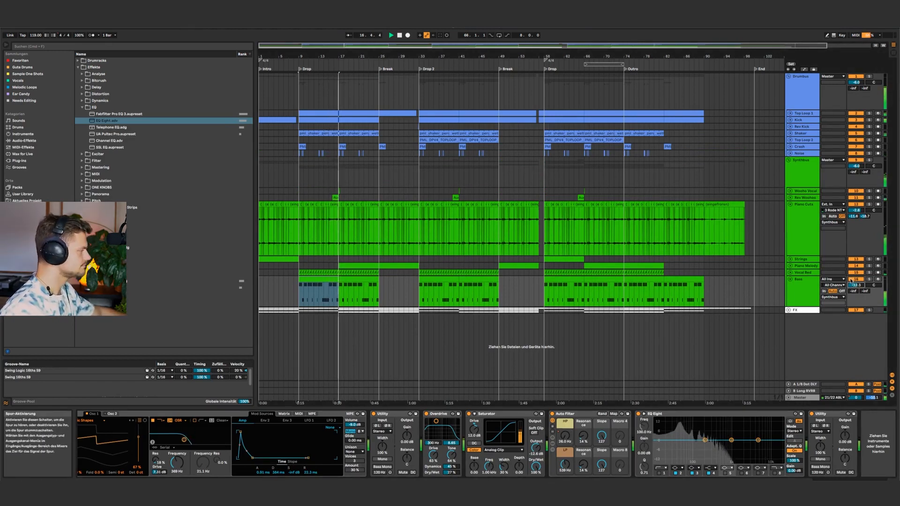
Unfold Piano Melody with its automation, fine-tune the Auto Filter LP breakpoint at its first clip, and adjust the track volume.
{"action": "left_click", "coordinate": [850, 211]}
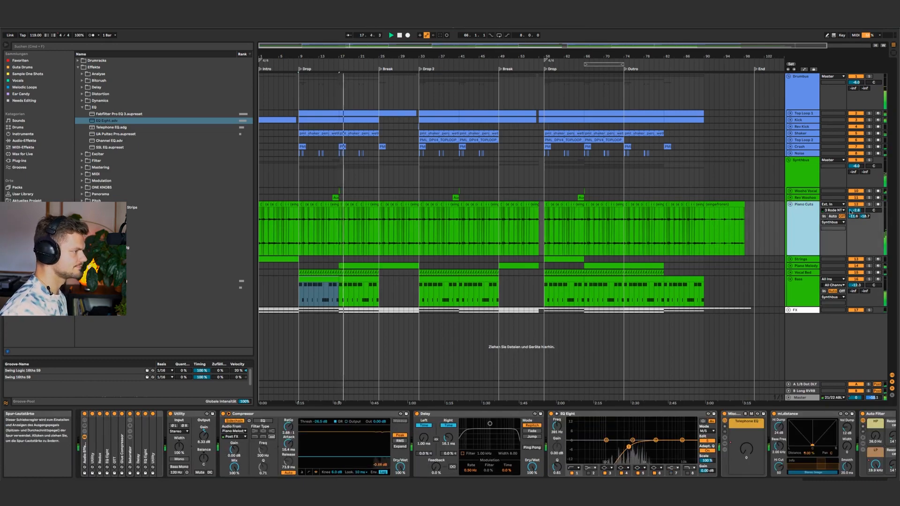
{"action": "left_click", "coordinate": [790, 265]}
{"action": "left_click", "coordinate": [804, 266]}
{"action": "key", "text": "a"}
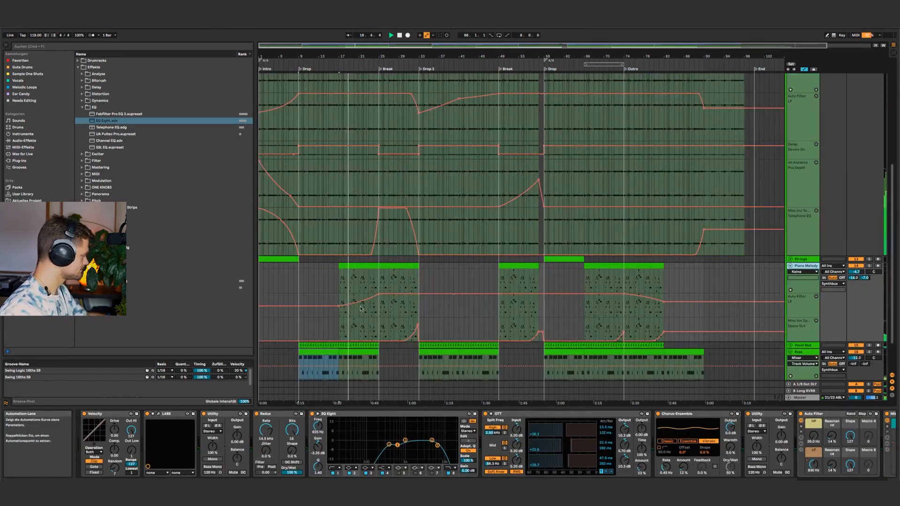
{"action": "left_click_drag", "start_coordinate": [339, 306], "coordinate": [339, 306]}
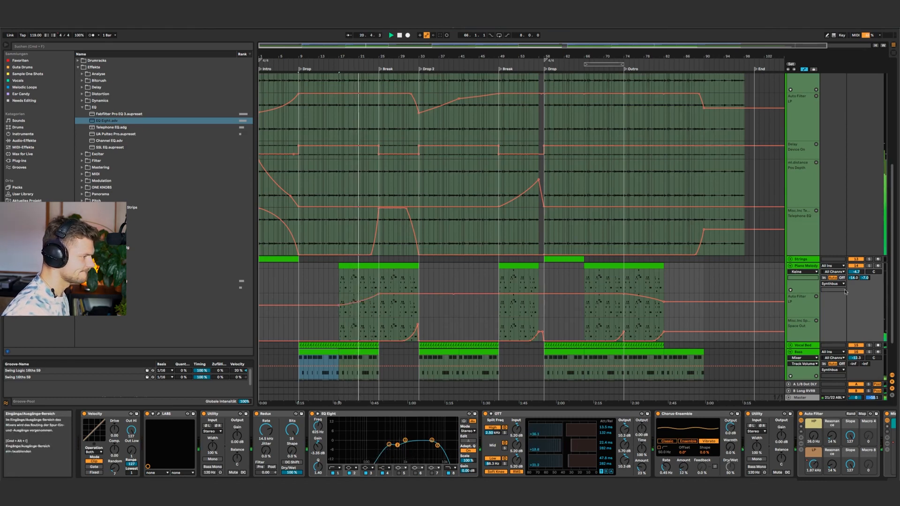
{"action": "mouse_move", "coordinate": [853, 278]}
{"action": "left_mouse_down"}
{"action": "mouse_move", "coordinate": [853, 268]}
{"action": "mouse_move", "coordinate": [864, 270]}
{"action": "mouse_move", "coordinate": [856, 274]}
{"action": "left_mouse_up"}
{"action": "left_click", "coordinate": [855, 272]}
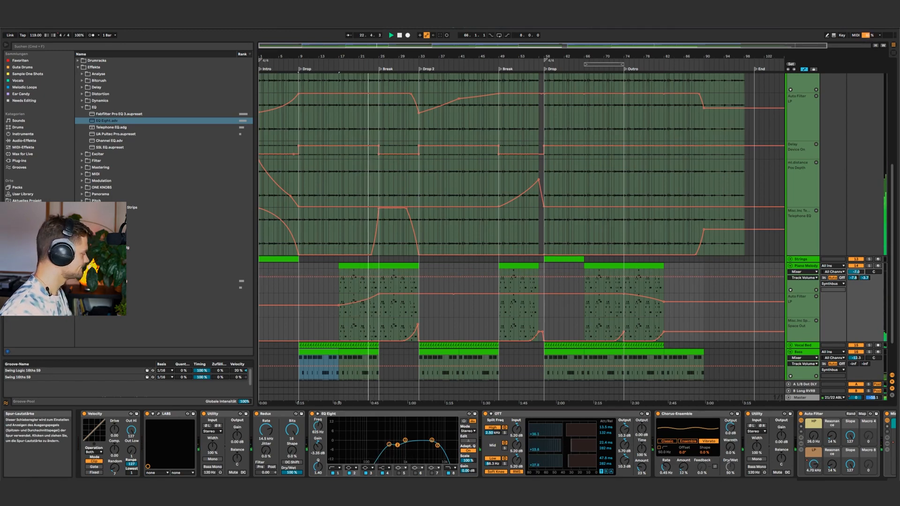
Shift the low cut of Piano Melody's EQ Eight to about 474 Hz and slightly lower the Velocity device's Drive.
{"action": "scroll", "coordinate": [845, 270], "scroll_direction": "up", "scroll_amount": 3}
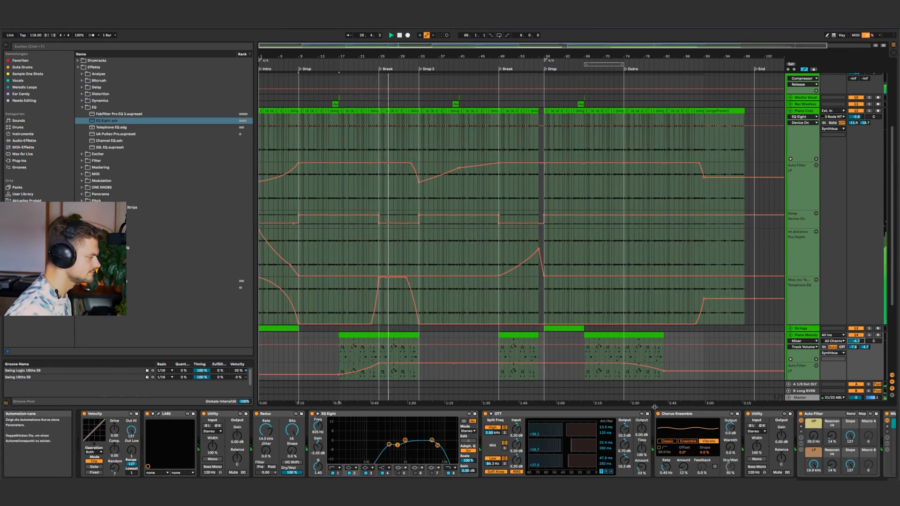
{"action": "left_click_drag", "start_coordinate": [389, 444], "coordinate": [392, 445]}
{"action": "left_click_drag", "start_coordinate": [114, 429], "coordinate": [114, 431]}
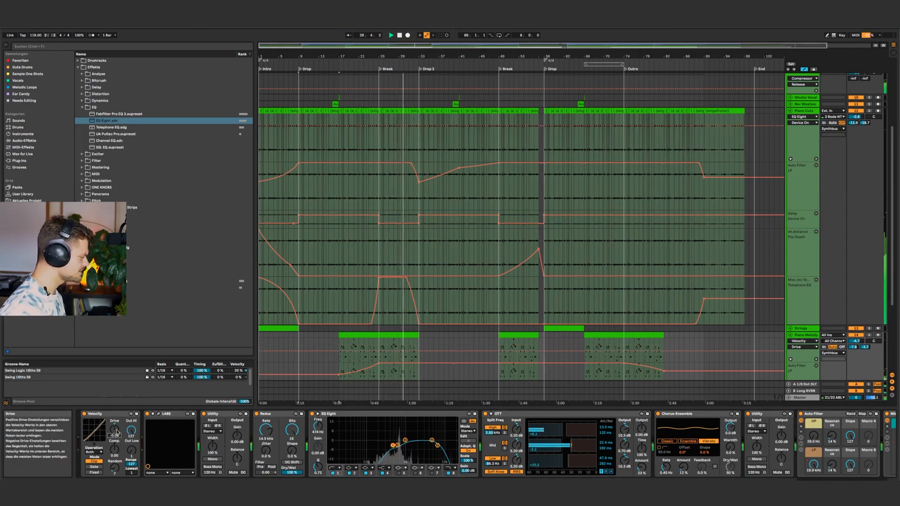
Select Piano Melody's clip in the first Break, hide the automation lanes, and fold Piano Melody and Piano Cuts.
{"action": "left_click", "coordinate": [395, 335]}
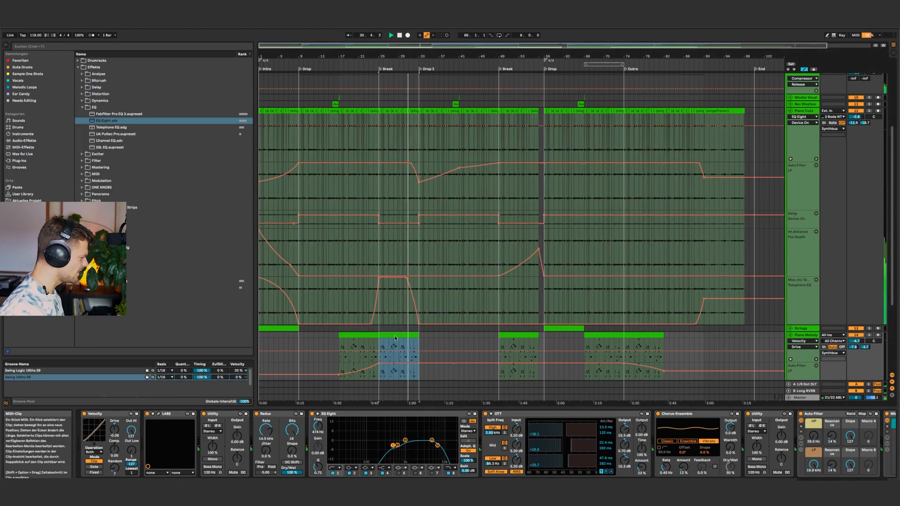
{"action": "key", "text": "a"}
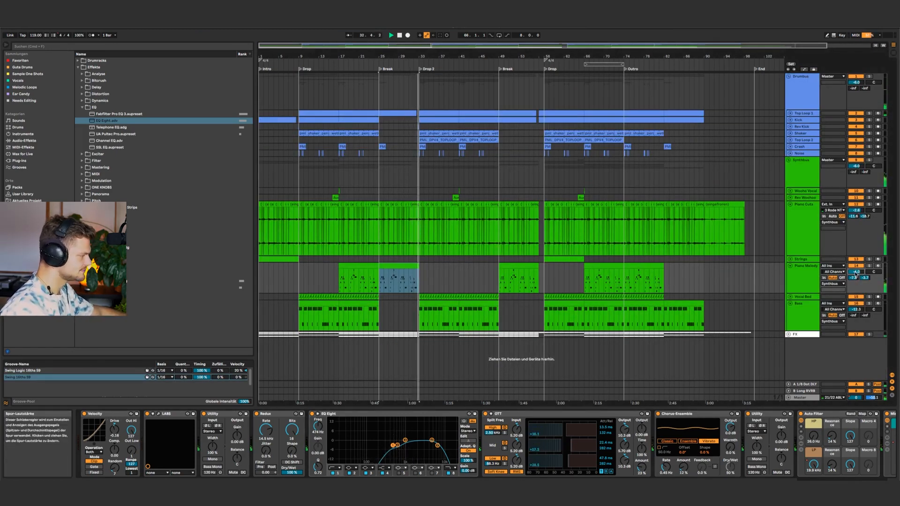
{"action": "left_click", "coordinate": [791, 268]}
{"action": "left_click", "coordinate": [790, 205]}
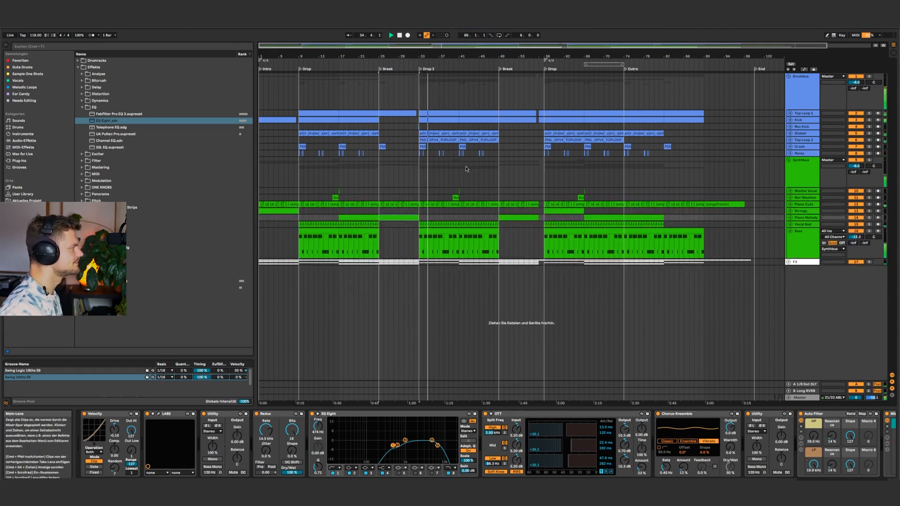
Spot-check the mix by restarting playback at several positions from Drop 2 through the Break into the last Drop.
{"action": "left_click", "coordinate": [465, 170]}
{"action": "key", "text": "space"}
{"action": "key", "text": "space"}
{"action": "left_click", "coordinate": [494, 176]}
{"action": "key", "text": "space"}
{"action": "key", "text": "space"}
{"action": "left_click", "coordinate": [513, 179]}
{"action": "key", "text": "space"}
{"action": "key", "text": "space"}
{"action": "left_click", "coordinate": [546, 182]}
{"action": "key", "text": "space"}
{"action": "key", "text": "space"}
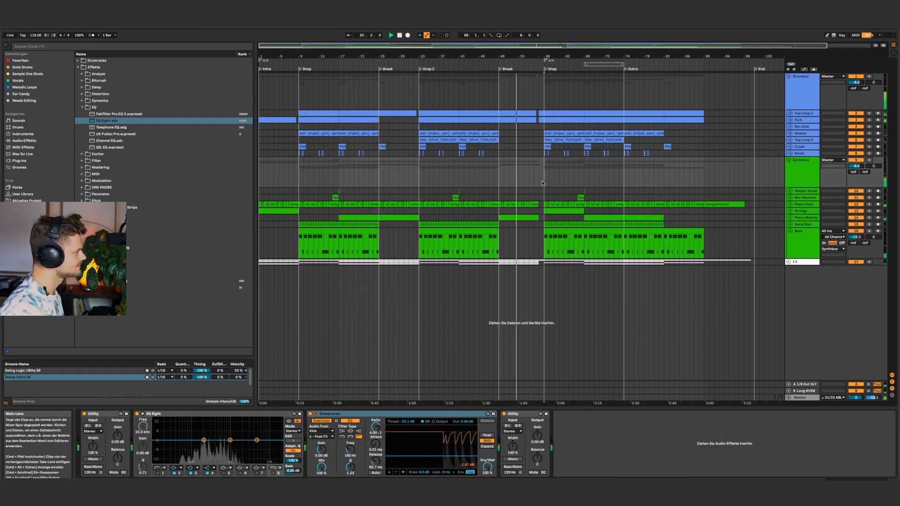
{"action": "left_click", "coordinate": [581, 180]}
{"action": "key", "text": "space"}
{"action": "key", "text": "space"}
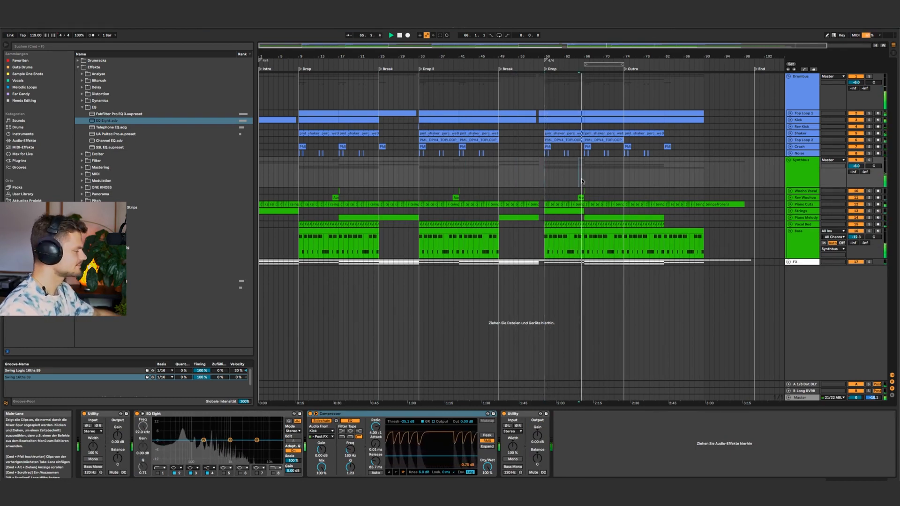
Unfold the Kick track and loop its eight-bar section from bar 66 up to the Outro marker.
{"action": "left_click", "coordinate": [794, 121]}
{"action": "left_click_drag", "start_coordinate": [584, 136], "coordinate": [624, 136]}
{"action": "key", "text": "super+l"}
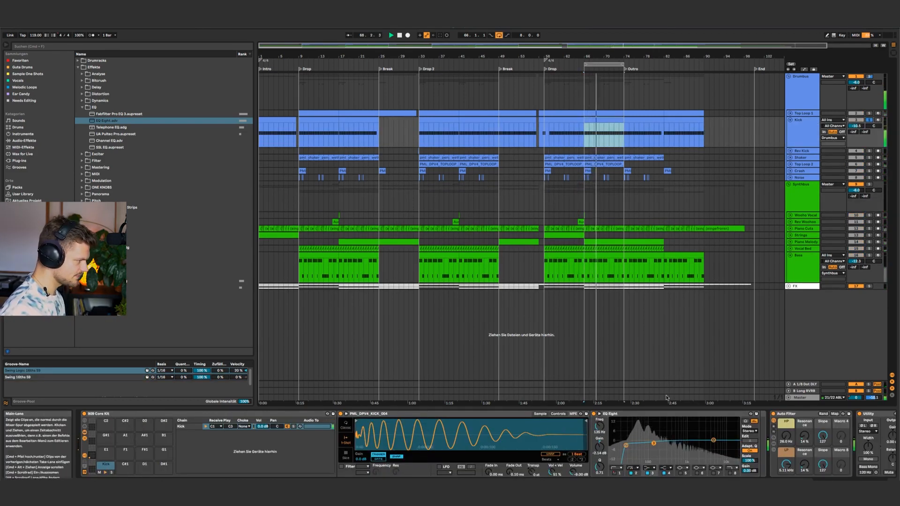
Sweep the low bell band of the Kick's EQ Eight in audition mode during looped playback and settle it at about 107 Hz.
{"action": "left_click", "coordinate": [654, 444]}
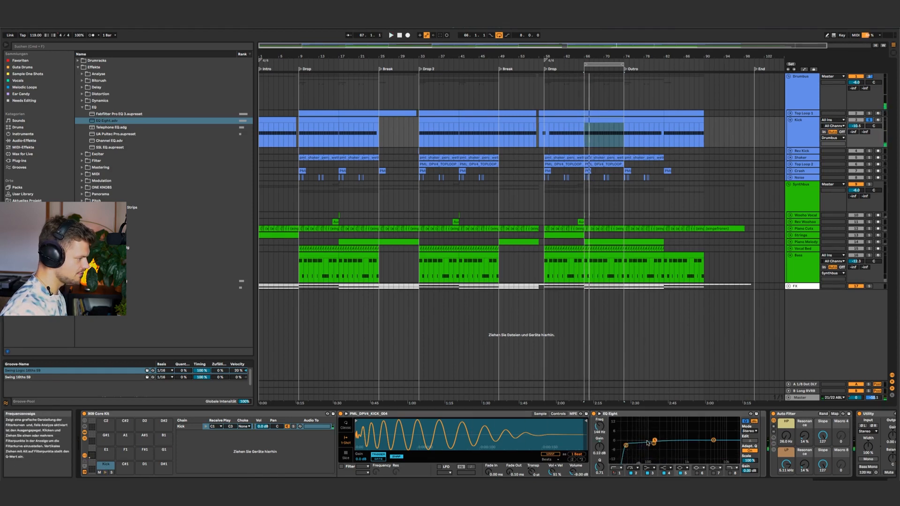
{"action": "left_click_drag", "start_coordinate": [656, 440], "coordinate": [662, 440]}
{"action": "key", "text": "space"}
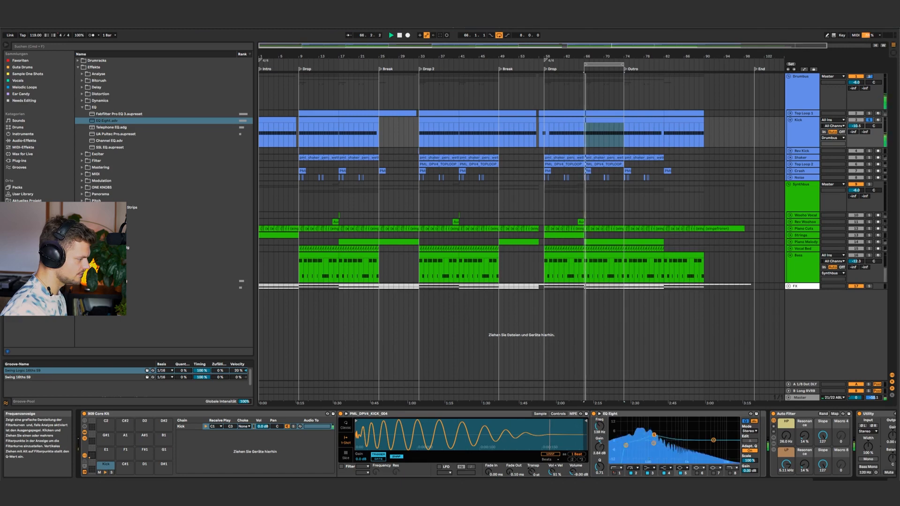
{"action": "left_click_drag", "start_coordinate": [666, 429], "coordinate": [667, 430]}
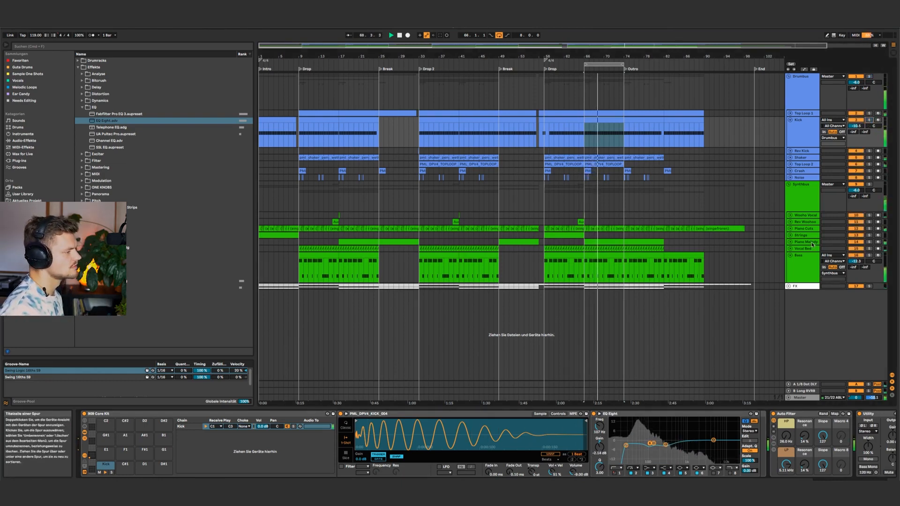
Inspect the Bass device chain, fold the track, and audition the Master Utility's Bass Mono at 120 Hz over the loop.
{"action": "left_click", "coordinate": [802, 262]}
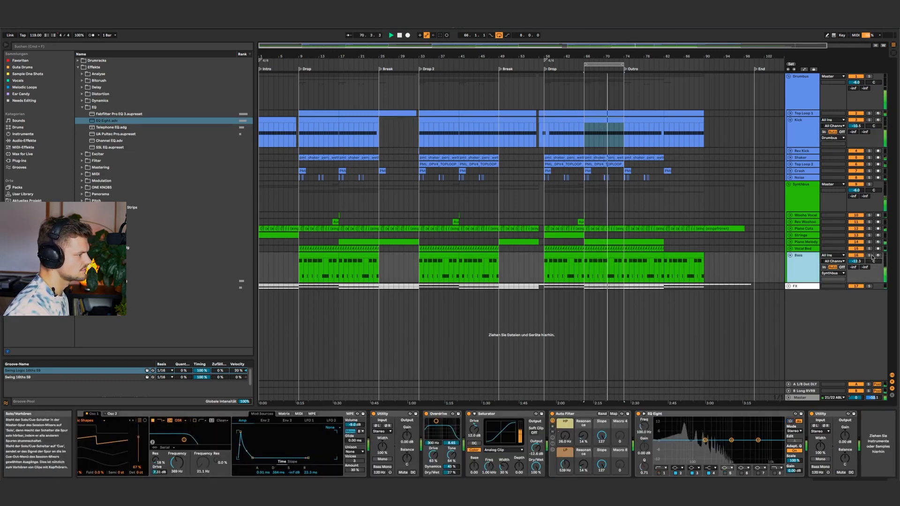
{"action": "left_click", "coordinate": [789, 256]}
{"action": "left_click", "coordinate": [799, 398]}
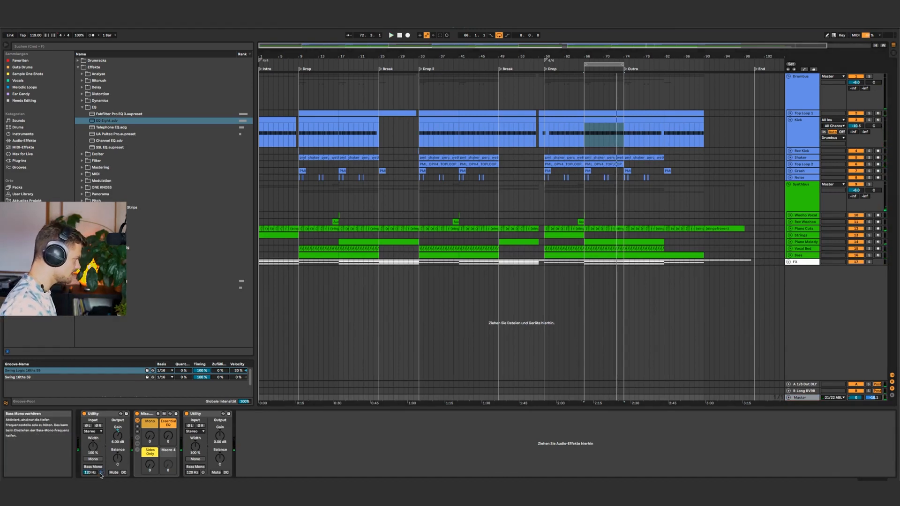
{"action": "left_click", "coordinate": [97, 442]}
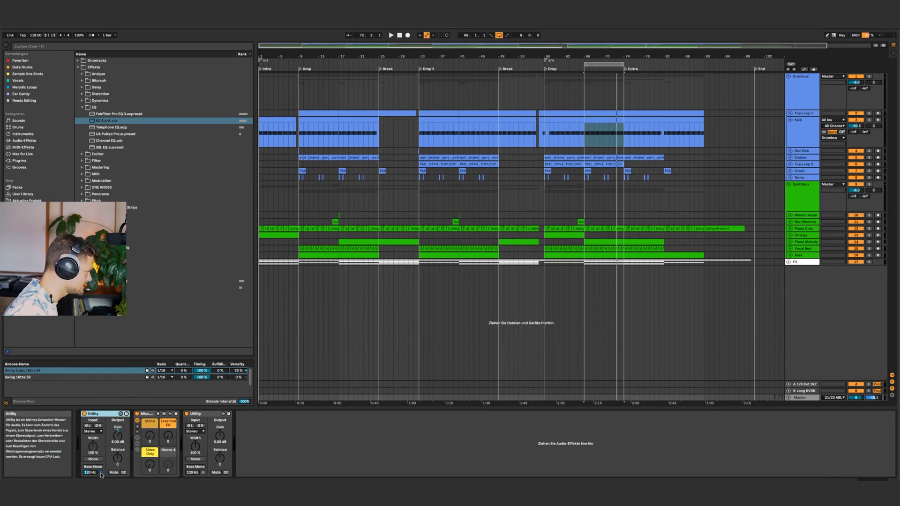
{"action": "key", "text": "space"}
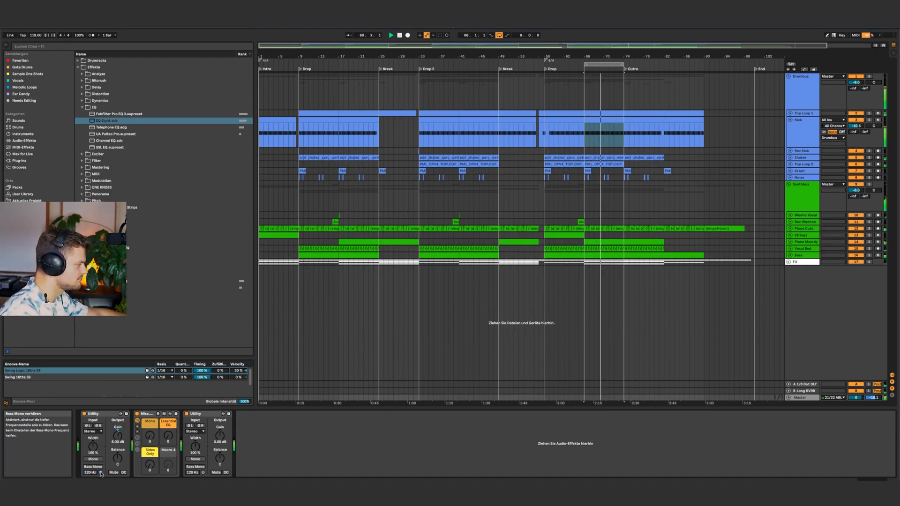
Select all tracks and fold the Drumbus, Synthbus and FX groups in the arrangement.
{"action": "left_click_drag", "start_coordinate": [595, 55], "coordinate": [570, 55]}
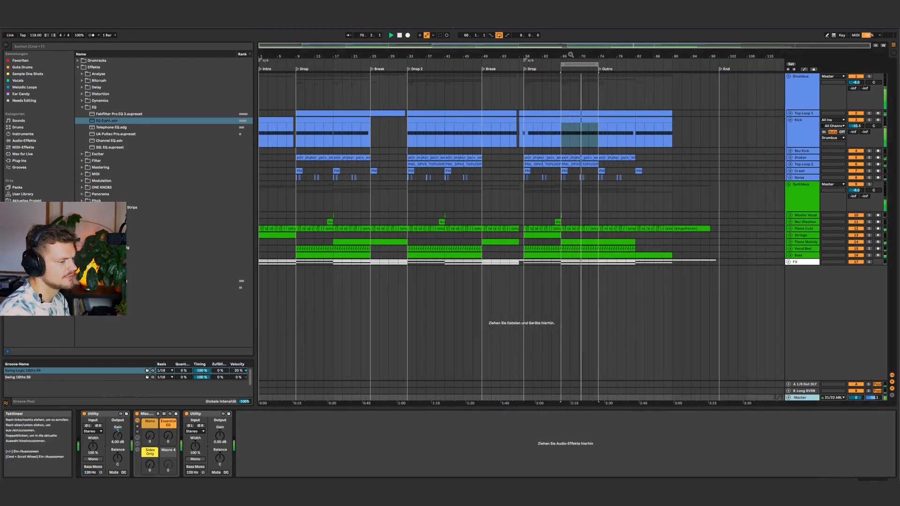
{"action": "left_click", "coordinate": [813, 88]}
{"action": "key", "text": "super+a"}
{"action": "key", "text": "u"}
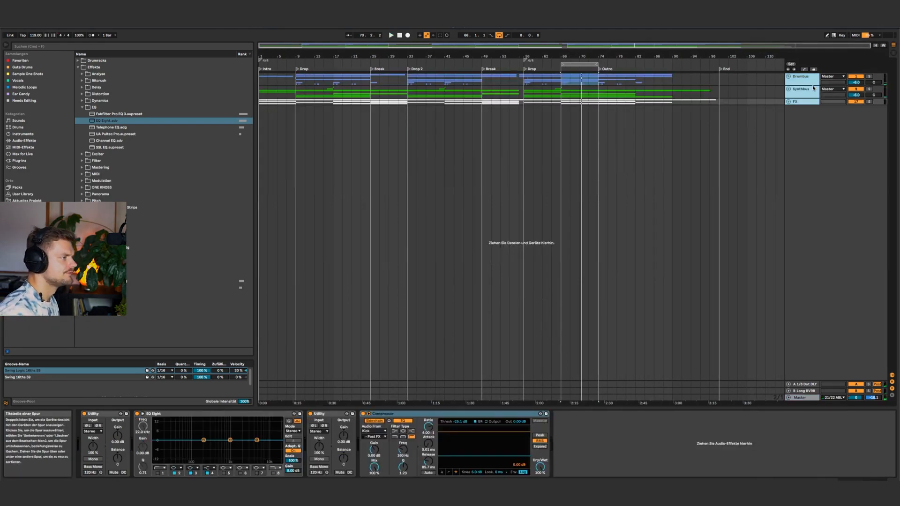